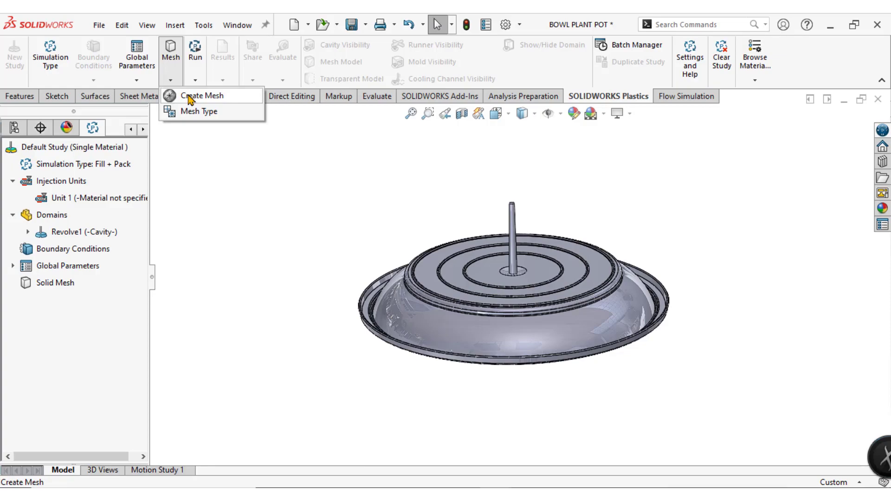
Step: Mesh the bowl plant pot with Generic PP, run the fill analysis, and view results from above
{"action": "left_click", "coordinate": [185, 95]}
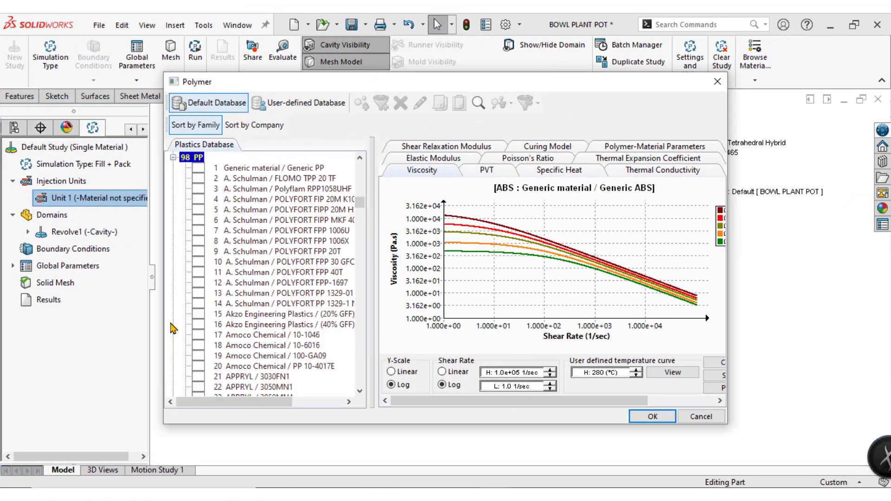
{"action": "left_click", "coordinate": [651, 416]}
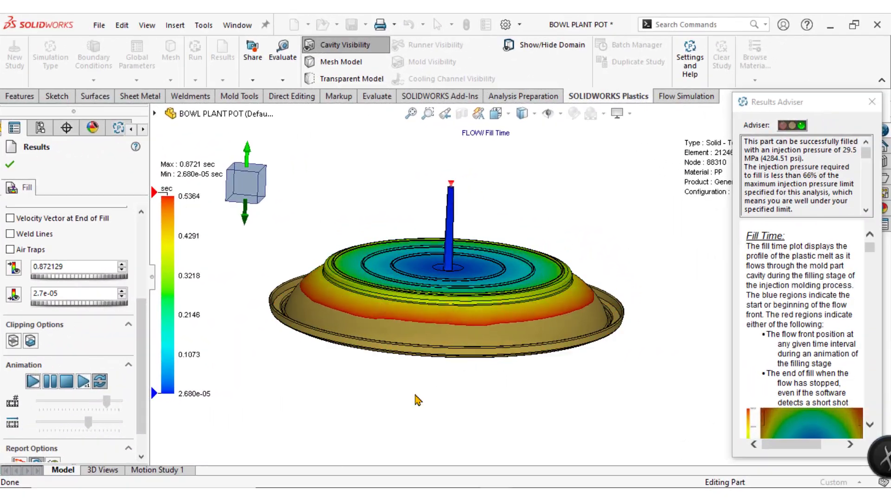
{"action": "mouse_move", "coordinate": [418, 401]}
{"action": "middle_mouse_down"}
{"action": "mouse_move", "coordinate": [560, 209]}
{"action": "mouse_move", "coordinate": [510, 279]}
{"action": "middle_mouse_up"}
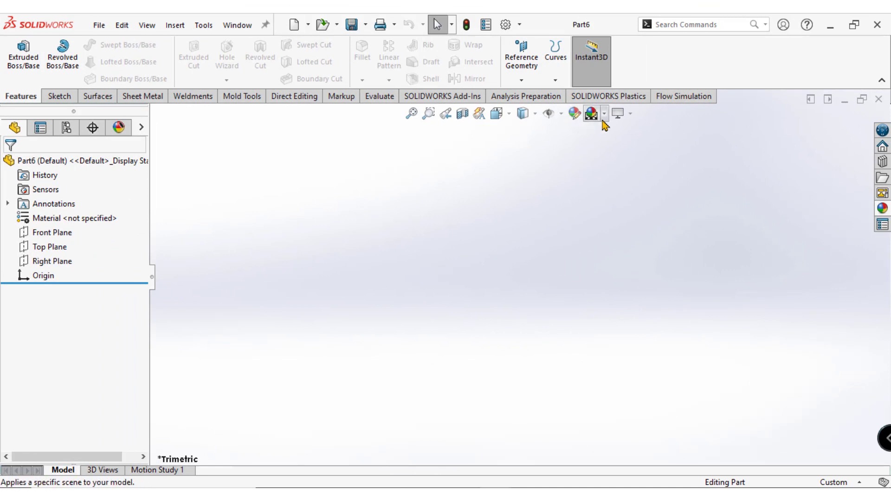
Step: Apply the Plain White scene and start a sketch on the Front Plane
{"action": "left_click", "coordinate": [604, 113]}
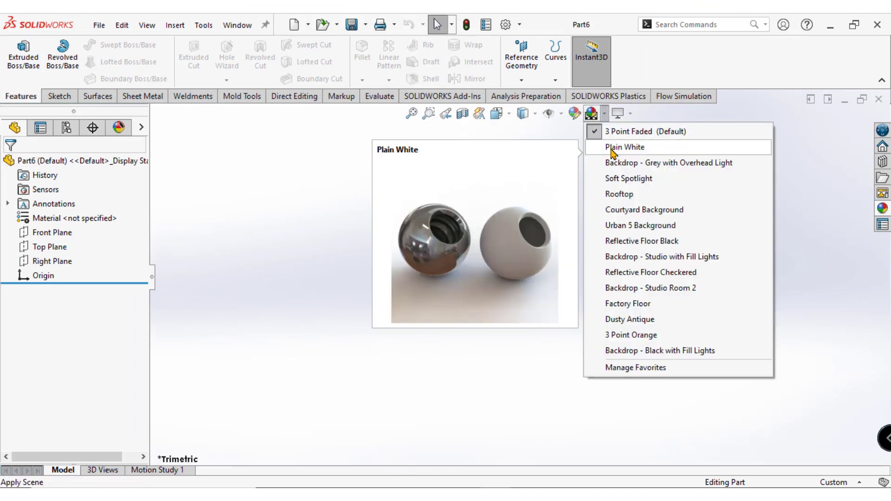
{"action": "left_click", "coordinate": [607, 135]}
{"action": "left_click", "coordinate": [51, 234]}
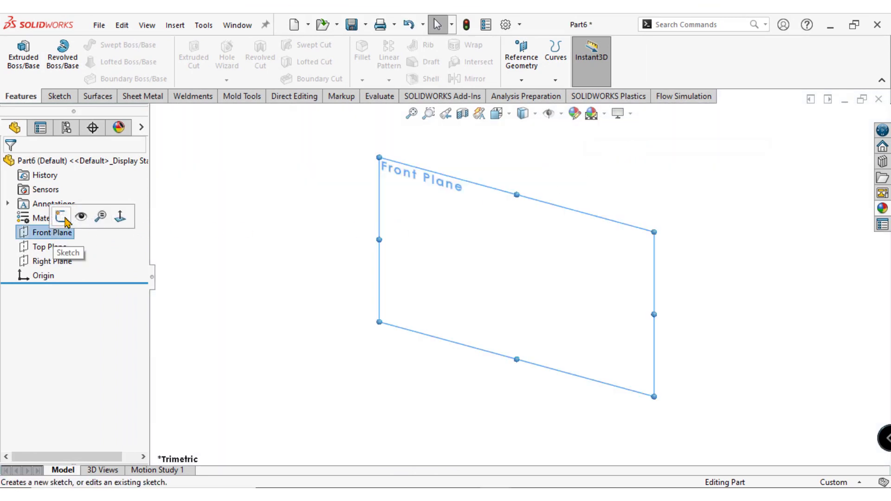
{"action": "left_click", "coordinate": [61, 216]}
Step: Draw a vertical centerline straight up from the origin
{"action": "left_click", "coordinate": [97, 45]}
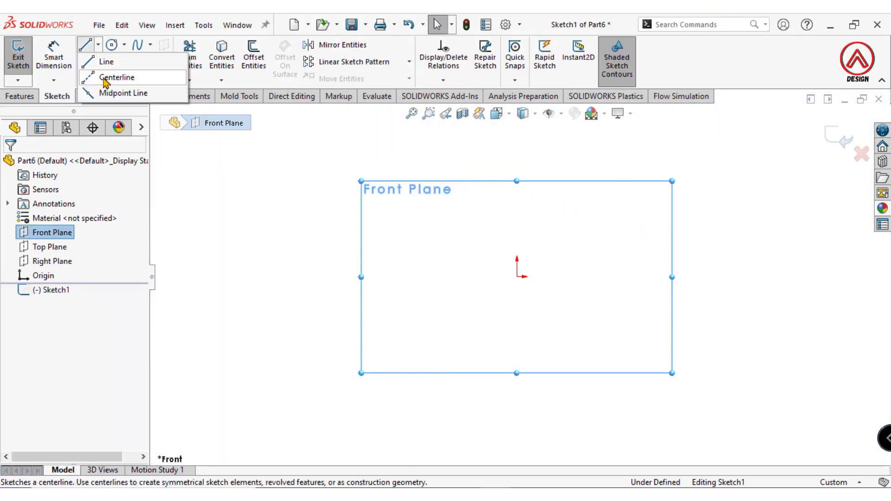
{"action": "left_click", "coordinate": [111, 75]}
{"action": "left_click", "coordinate": [517, 277]}
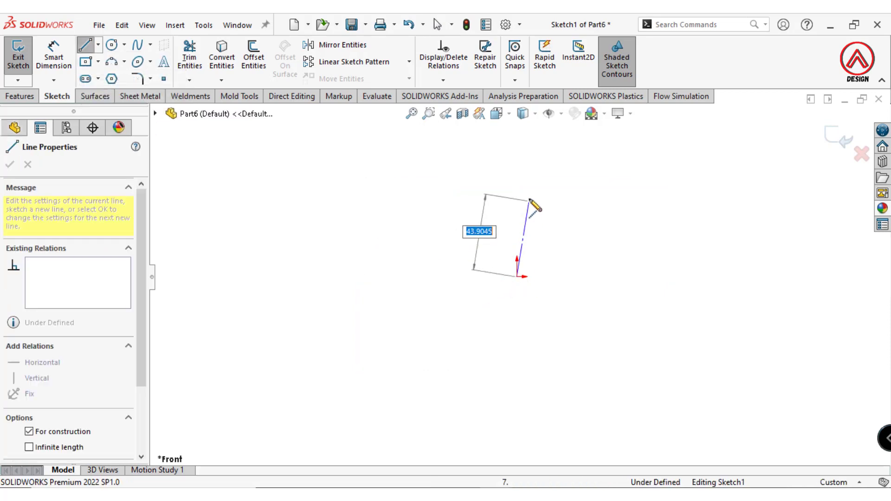
{"action": "left_click", "coordinate": [518, 217]}
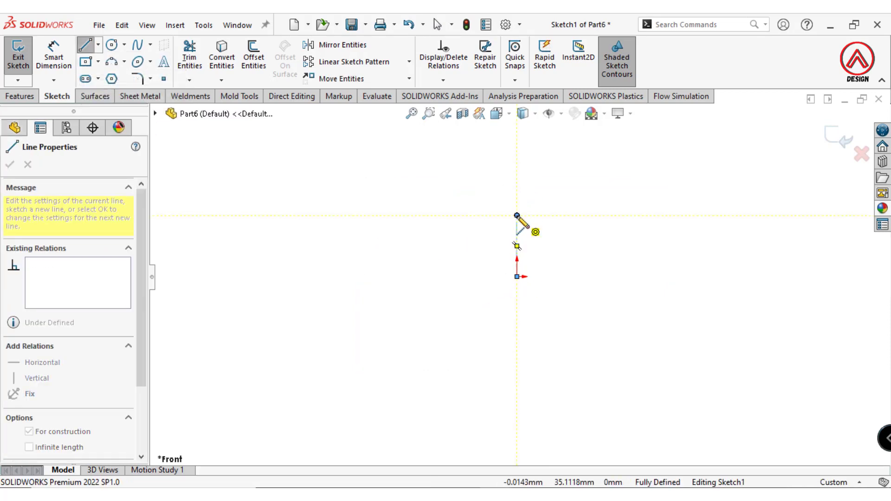
{"action": "key", "text": "Escape"}
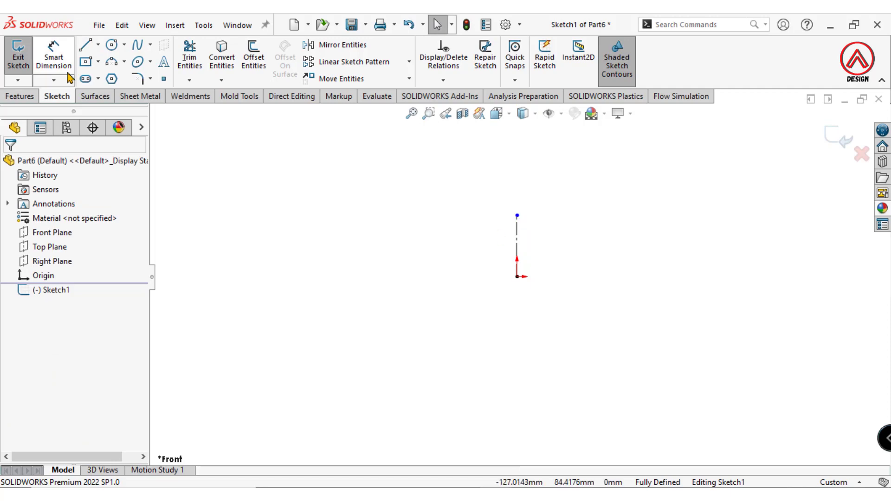
Step: Draw a horizontal base line leftward and a short vertical step at its left end
{"action": "left_click", "coordinate": [84, 47]}
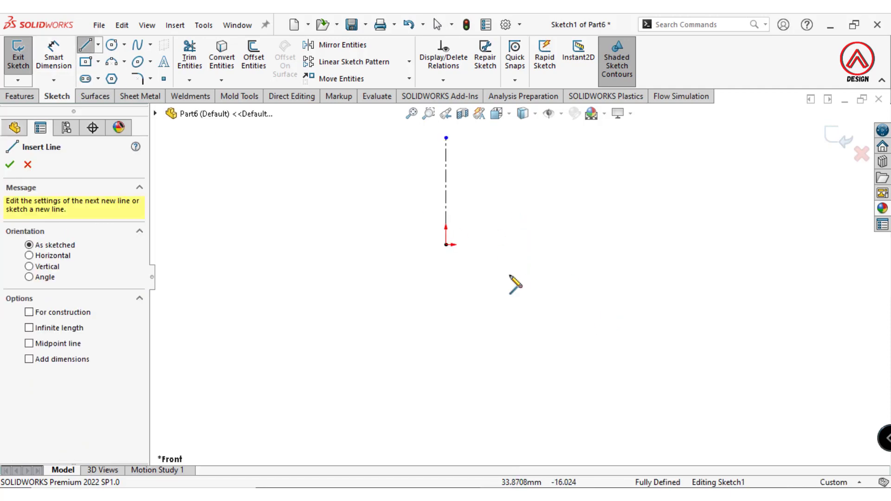
{"action": "left_click", "coordinate": [421, 246]}
{"action": "scroll", "coordinate": [445, 255], "scroll_direction": "down", "scroll_amount": 3}
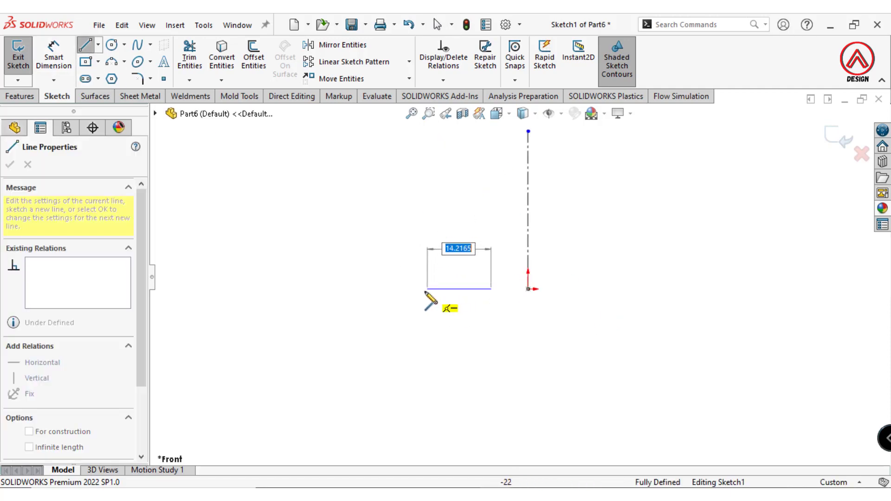
{"action": "left_click", "coordinate": [426, 289]}
{"action": "scroll", "coordinate": [426, 289], "scroll_direction": "down", "scroll_amount": 3}
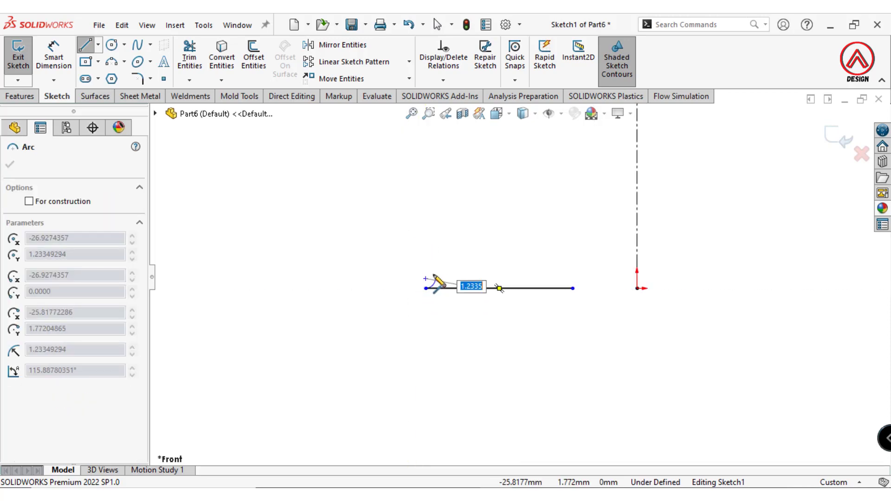
{"action": "scroll", "coordinate": [411, 293], "scroll_direction": "down", "scroll_amount": 3}
{"action": "key", "text": "Escape"}
{"action": "left_click", "coordinate": [85, 45]}
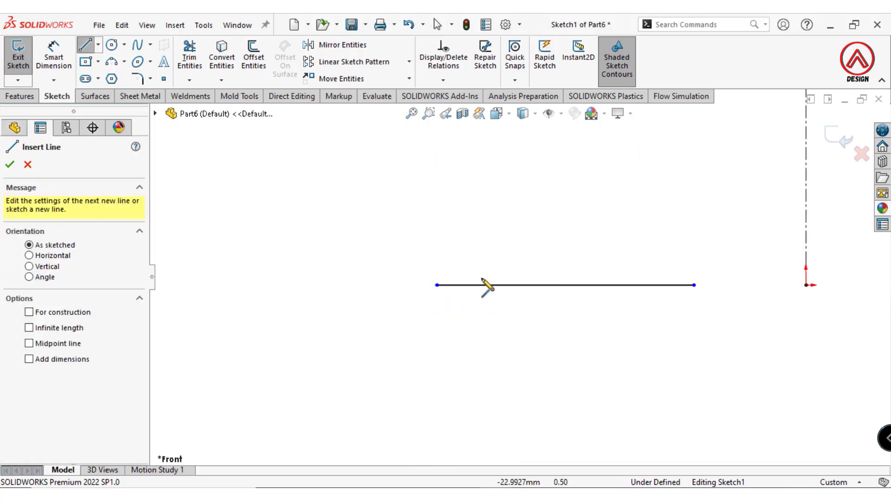
{"action": "left_click", "coordinate": [437, 285]}
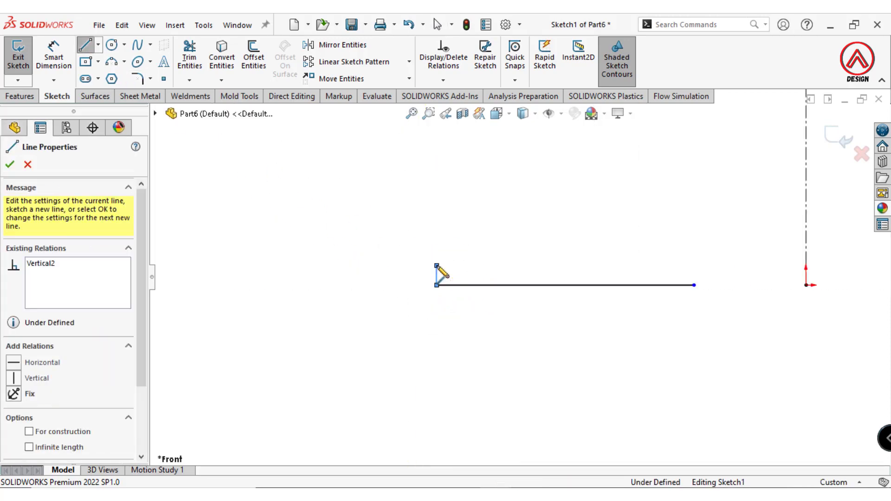
Step: Add a 3-point arc curving up and left from the top of the short step
{"action": "left_click", "coordinate": [112, 61]}
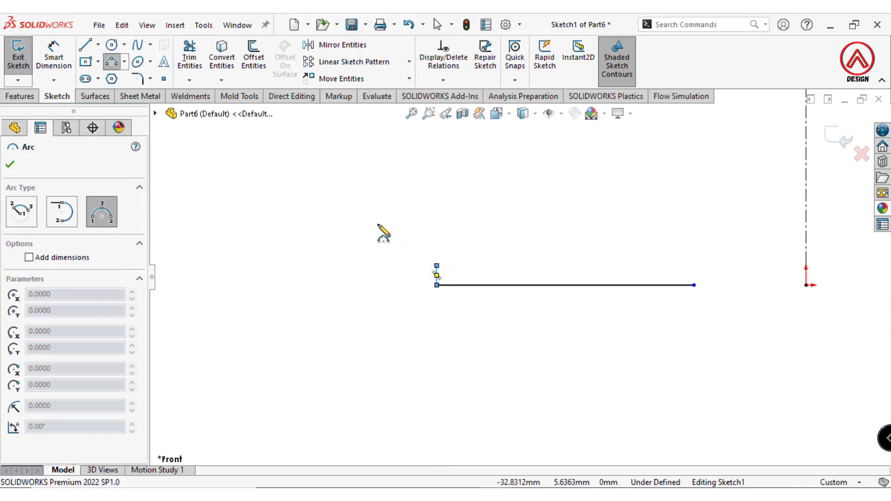
{"action": "left_click", "coordinate": [436, 284]}
{"action": "key", "text": "z"}
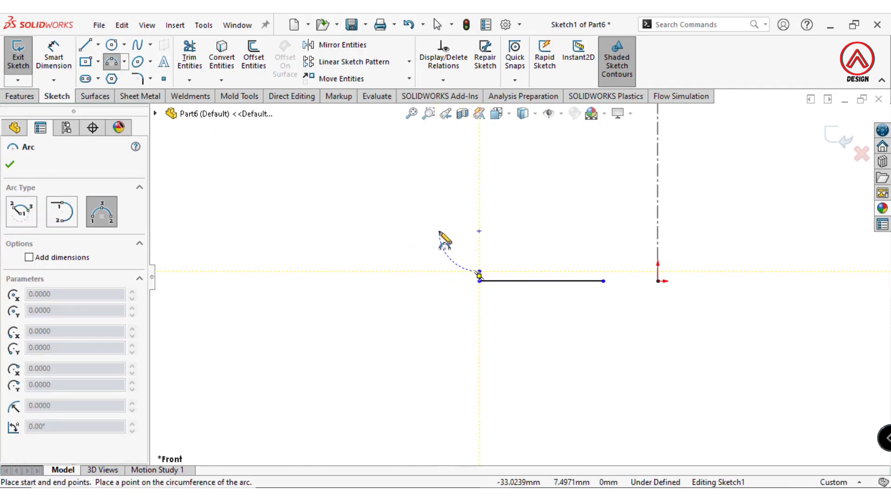
{"action": "left_click", "coordinate": [439, 230]}
{"action": "left_click", "coordinate": [454, 256]}
{"action": "scroll", "coordinate": [465, 234], "scroll_direction": "down", "scroll_amount": 1}
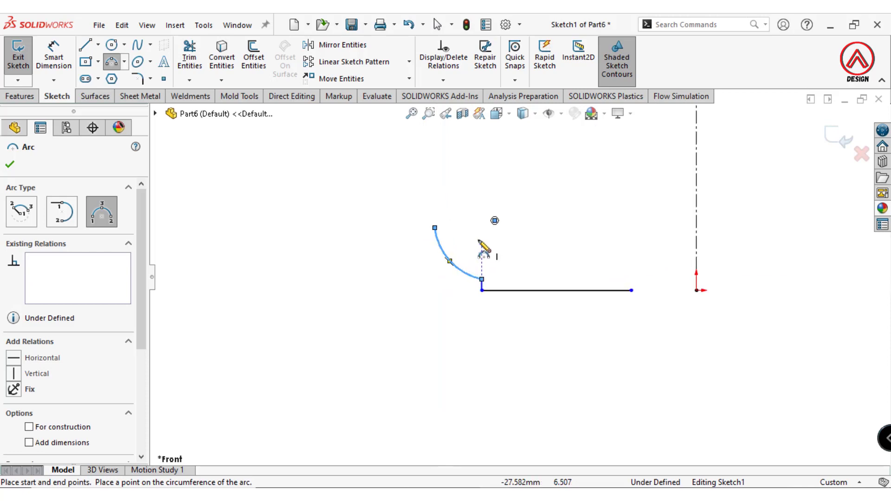
{"action": "scroll", "coordinate": [483, 248], "scroll_direction": "down", "scroll_amount": 1}
Step: Dimension the arc's top end 130 mm across the centerline
{"action": "key", "text": "d"}
{"action": "left_click", "coordinate": [427, 226]}
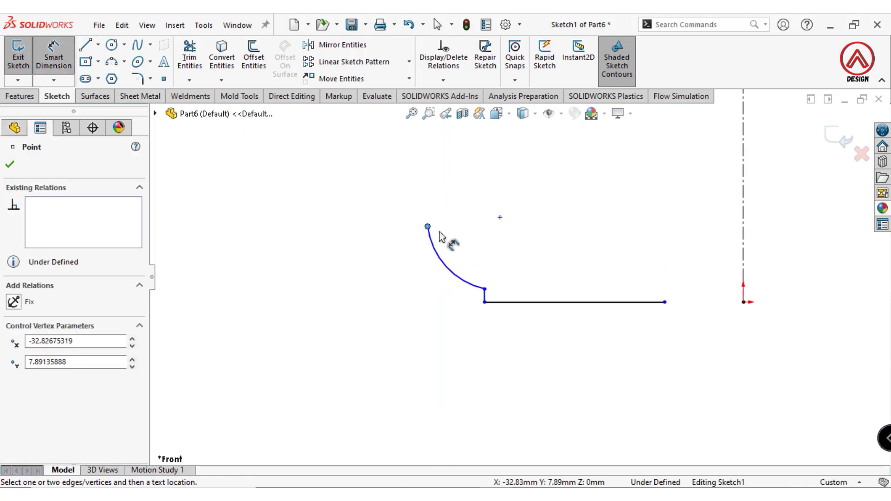
{"action": "scroll", "coordinate": [450, 328], "scroll_direction": "up", "scroll_amount": 2}
{"action": "left_click", "coordinate": [655, 249]}
{"action": "left_click", "coordinate": [694, 211]}
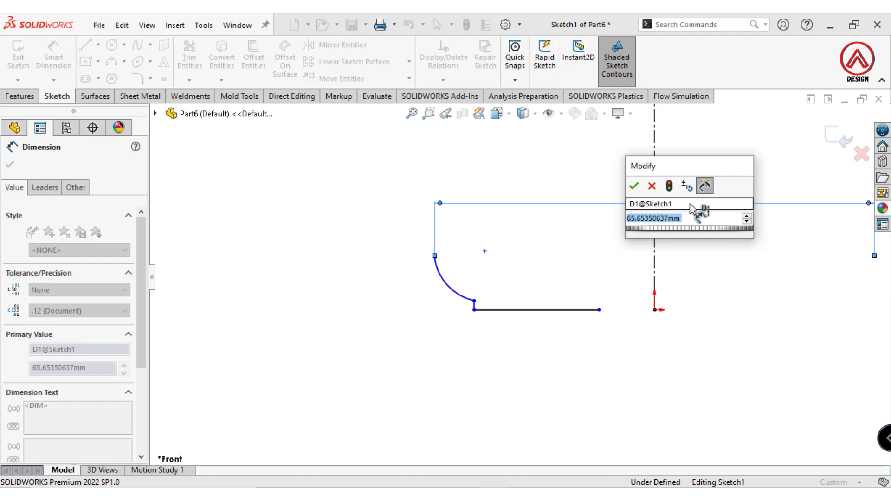
{"action": "type", "text": "130"}
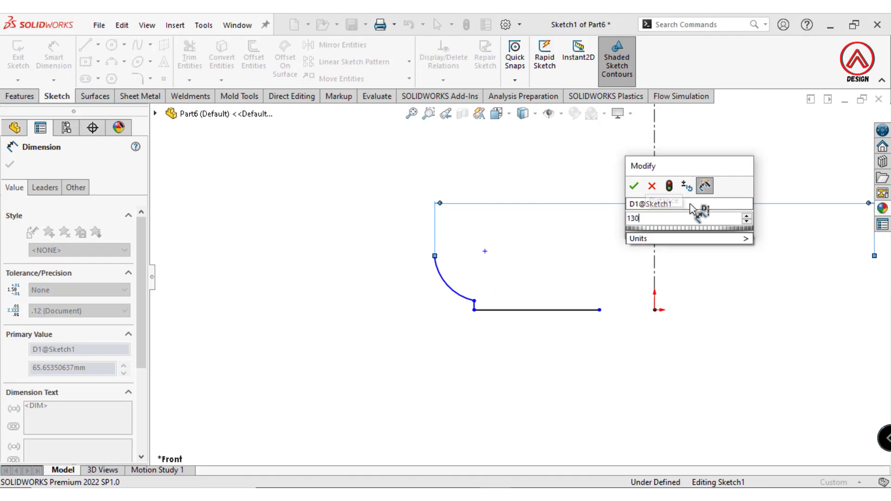
{"action": "key", "text": "Return"}
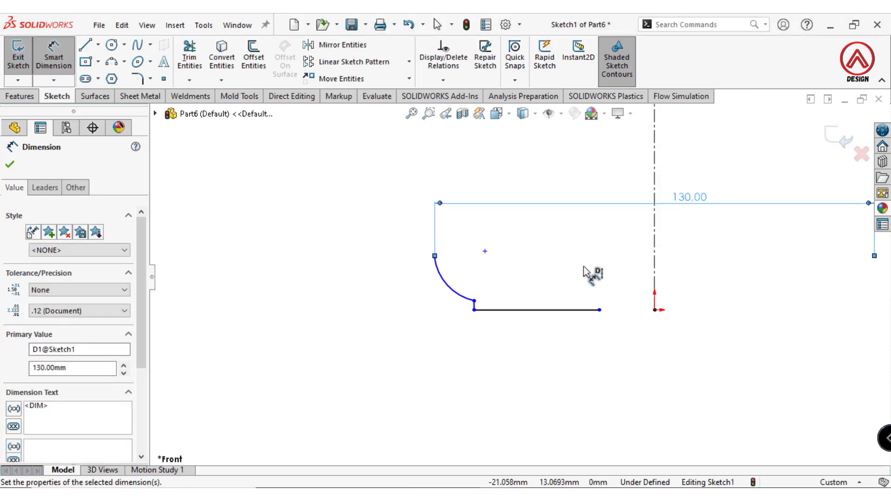
{"action": "left_click", "coordinate": [586, 273]}
Step: Dimension the arc's top end 20 mm high above the origin
{"action": "left_click", "coordinate": [434, 258]}
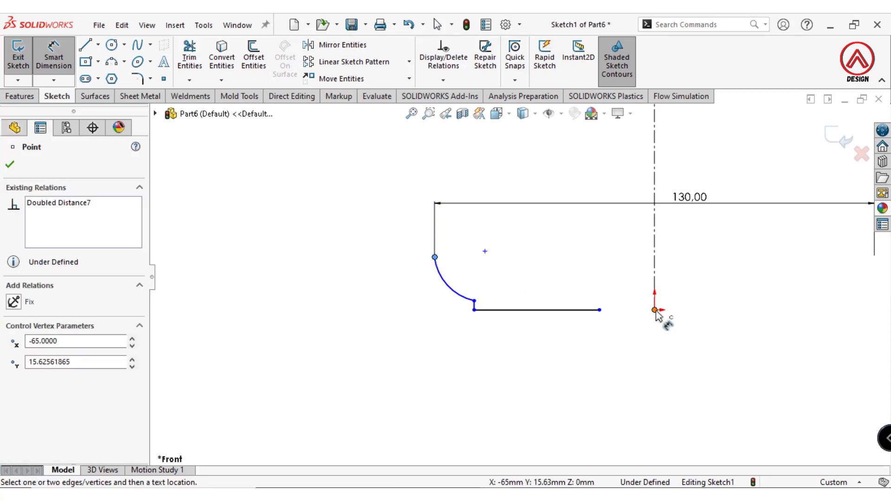
{"action": "left_click", "coordinate": [654, 309]}
{"action": "left_click", "coordinate": [362, 292]}
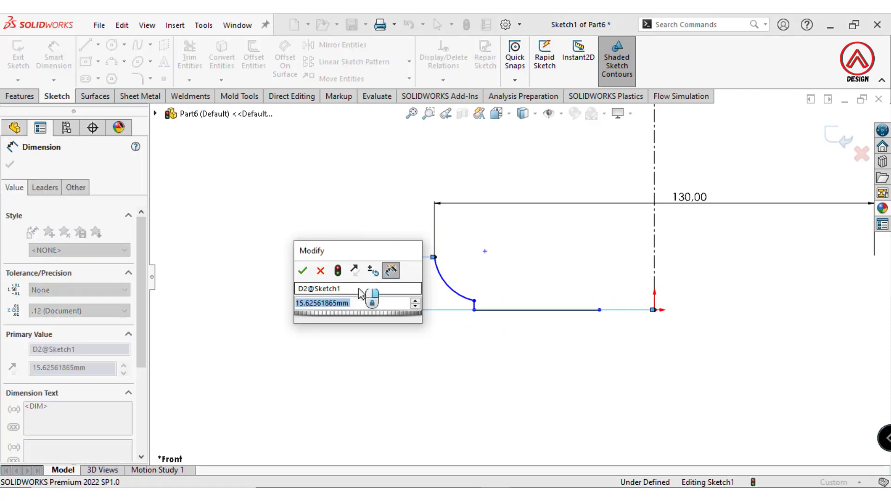
{"action": "type", "text": "20"}
{"action": "key", "text": "Return"}
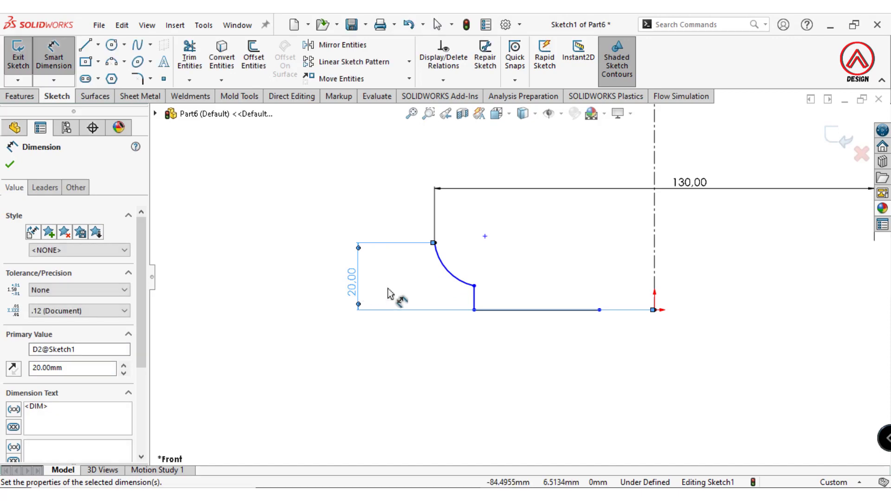
{"action": "left_click", "coordinate": [420, 286]}
Step: Dimension the base line's left corner 99 mm across the centerline
{"action": "left_click", "coordinate": [474, 309]}
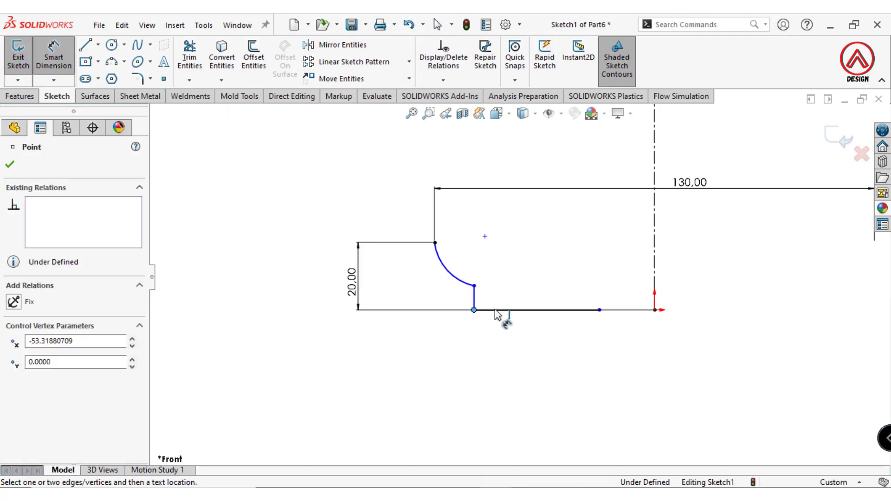
{"action": "left_click", "coordinate": [655, 281]}
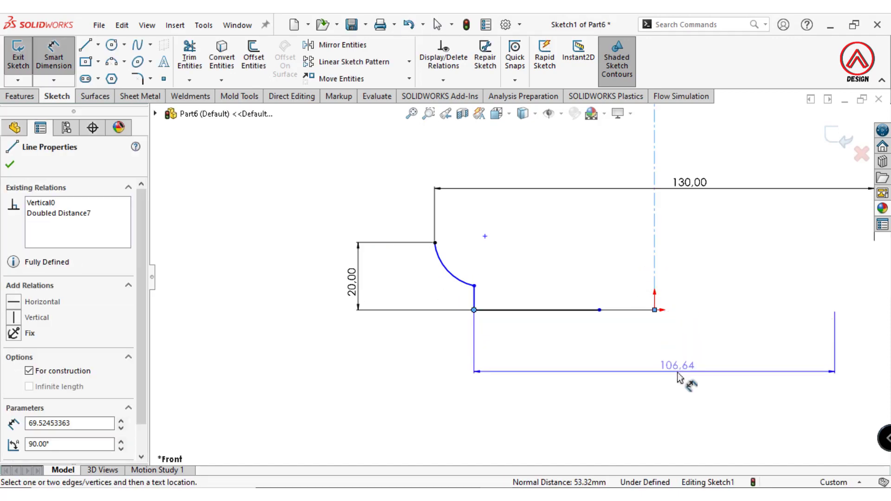
{"action": "left_click", "coordinate": [677, 377]}
{"action": "type", "text": "99"}
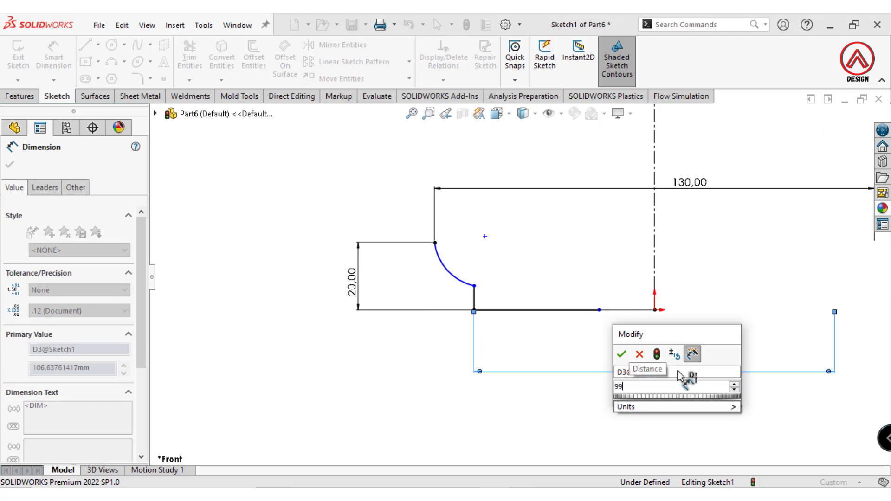
{"action": "key", "text": "Return"}
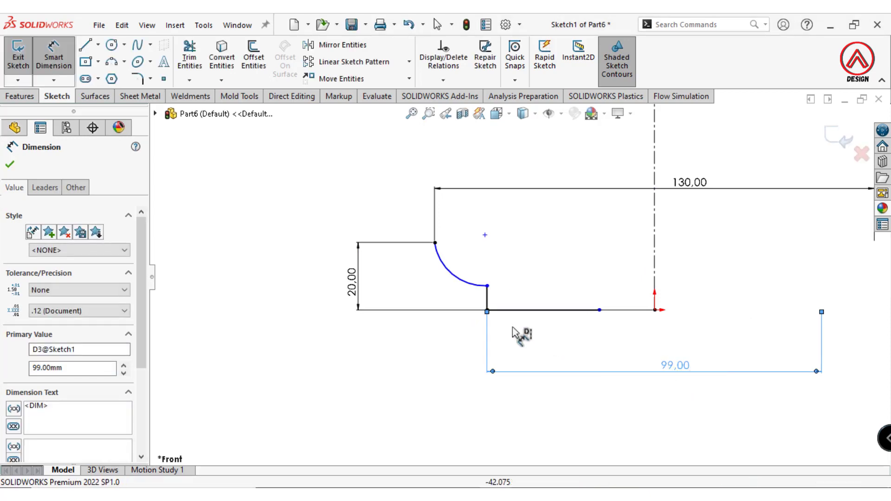
{"action": "scroll", "coordinate": [516, 300], "scroll_direction": "up", "scroll_amount": 3}
{"action": "key", "text": "Escape"}
Step: Remove the short line's Vertical relation and angle it at 91.5° to the base line
{"action": "left_click", "coordinate": [450, 301]}
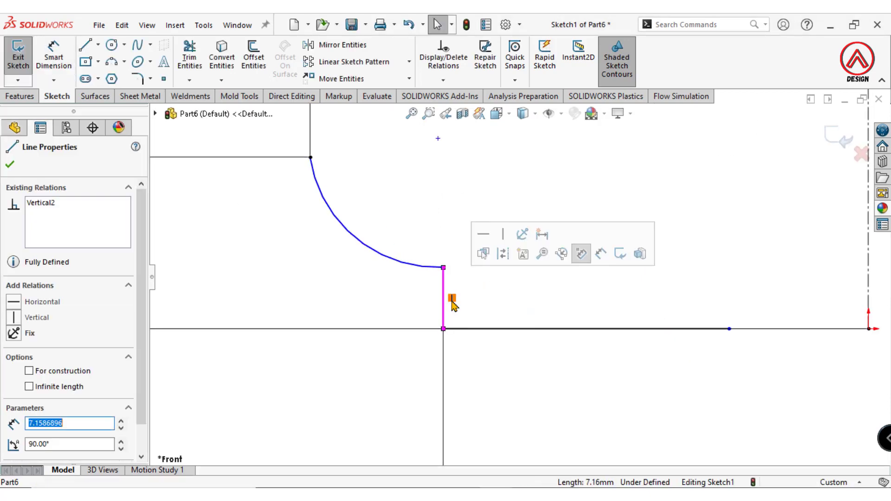
{"action": "left_click", "coordinate": [452, 300]}
{"action": "right_click", "coordinate": [452, 299]}
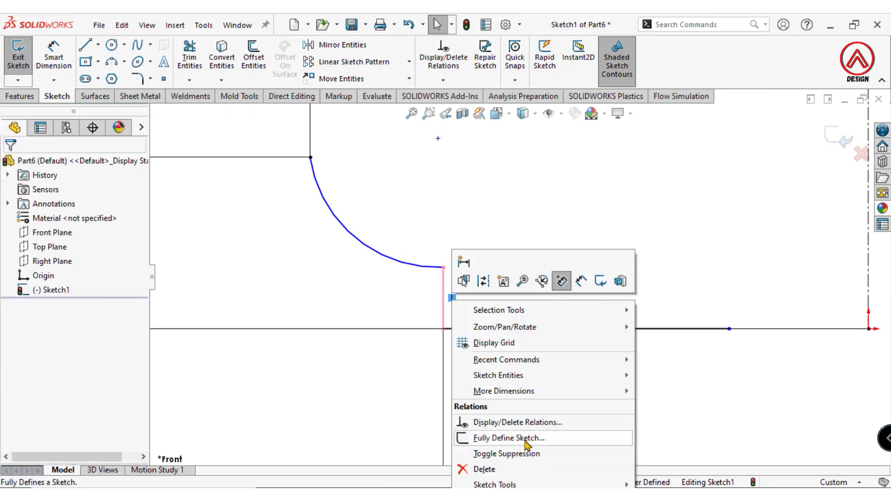
{"action": "left_click", "coordinate": [523, 473]}
{"action": "scroll", "coordinate": [455, 285], "scroll_direction": "up", "scroll_amount": 3}
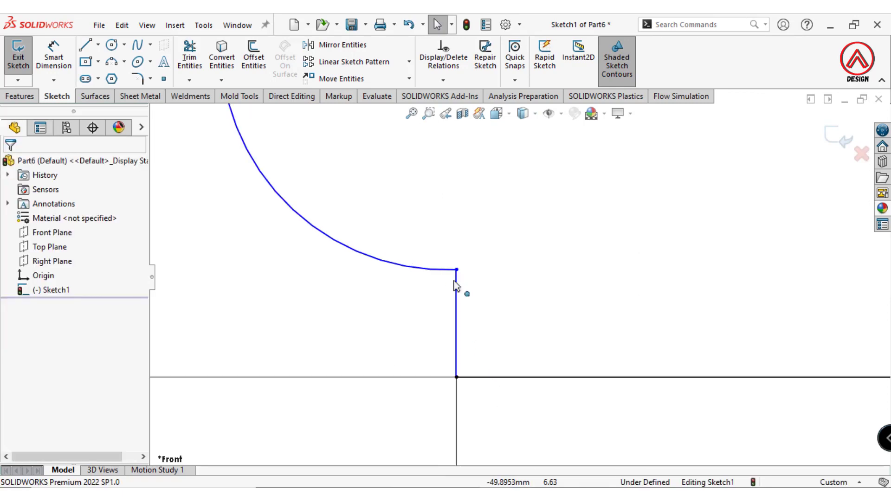
{"action": "left_click_drag", "start_coordinate": [456, 270], "coordinate": [445, 300]}
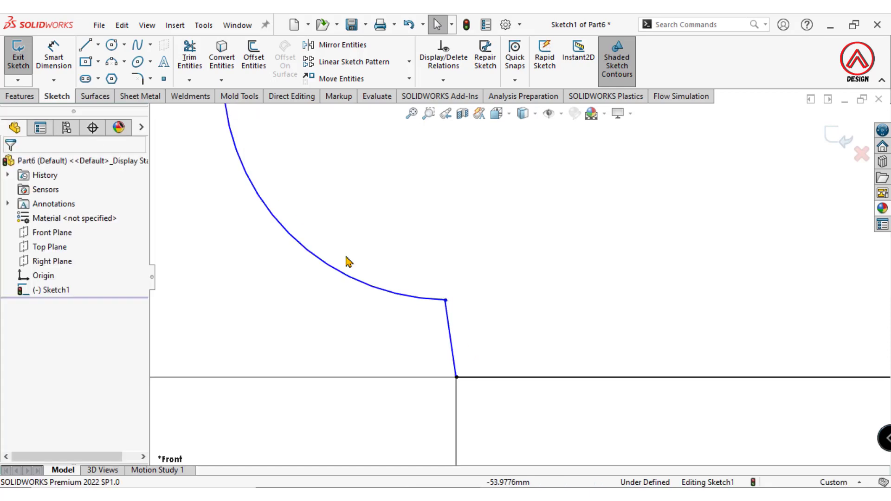
{"action": "left_click", "coordinate": [55, 62]}
{"action": "left_click", "coordinate": [455, 369]}
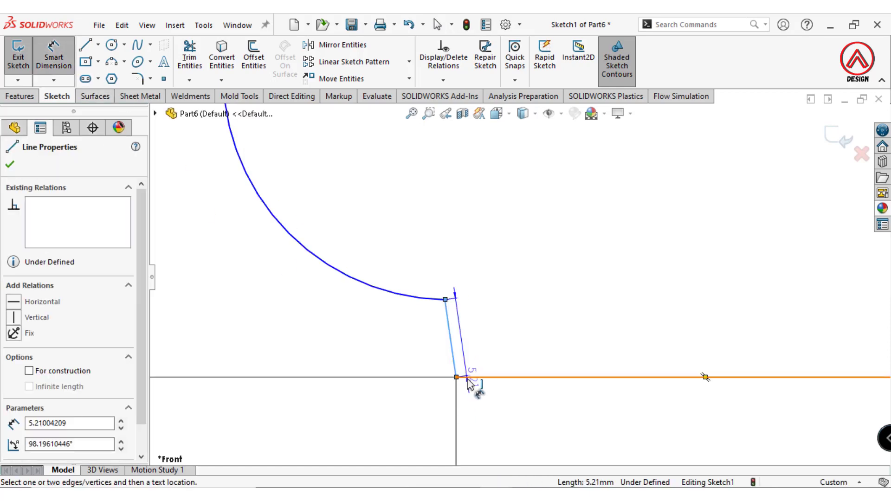
{"action": "left_click", "coordinate": [473, 367]}
{"action": "type", "text": "9"}
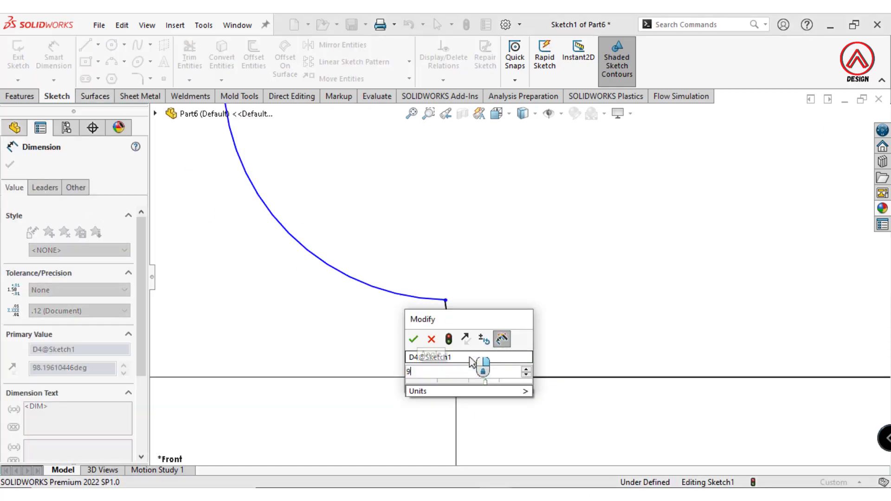
{"action": "type", "text": "1.5"}
{"action": "key", "text": "Return"}
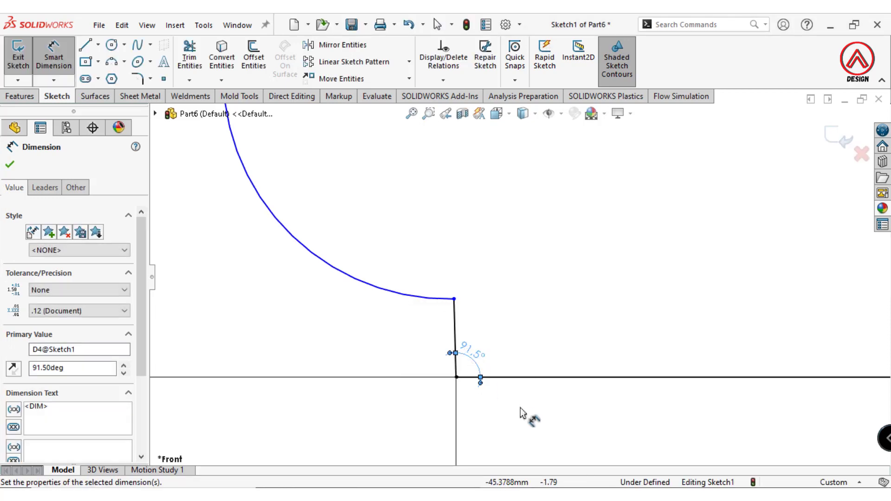
{"action": "left_click", "coordinate": [519, 412]}
Step: Dimension the arc's lower end 3 mm above the origin and give the arc radius R25
{"action": "scroll", "coordinate": [506, 362], "scroll_direction": "up", "scroll_amount": 3}
{"action": "left_click", "coordinate": [474, 293]}
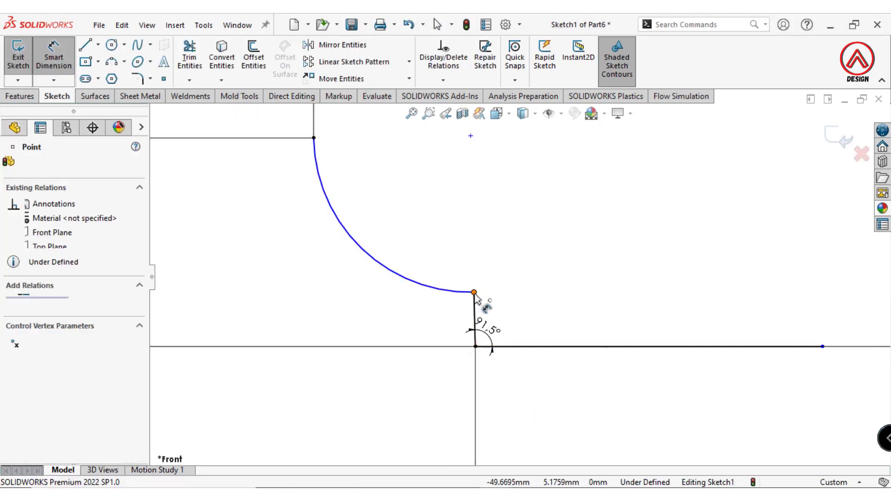
{"action": "left_click", "coordinate": [474, 346]}
{"action": "left_click", "coordinate": [389, 323]}
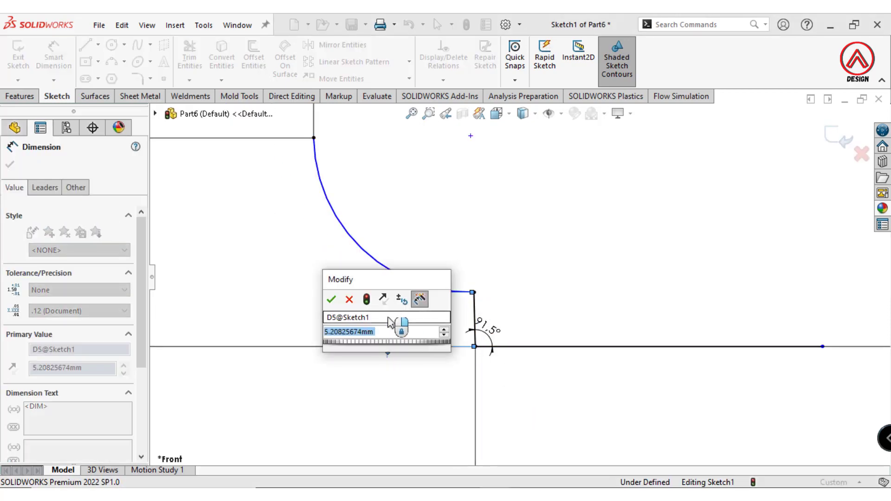
{"action": "type", "text": "3"}
{"action": "key", "text": "Return"}
{"action": "left_click", "coordinate": [468, 236]}
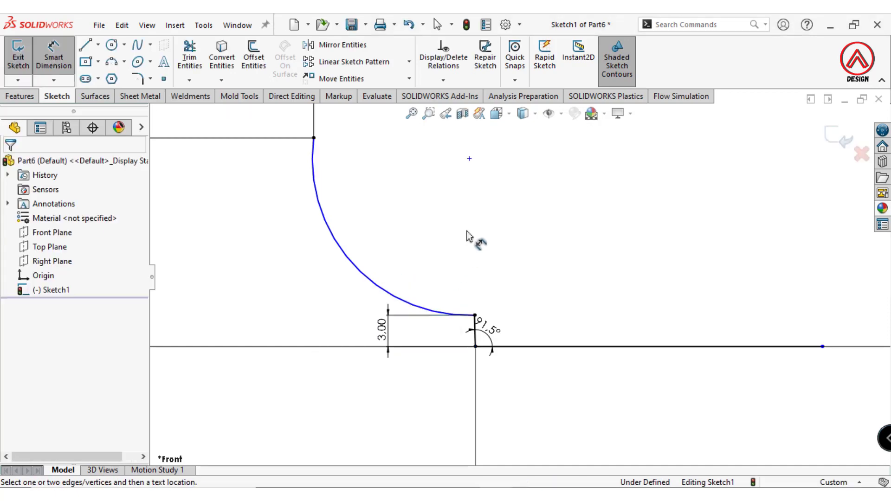
{"action": "left_click", "coordinate": [370, 284]}
{"action": "left_click", "coordinate": [332, 296]}
{"action": "type", "text": "2826856mm"}
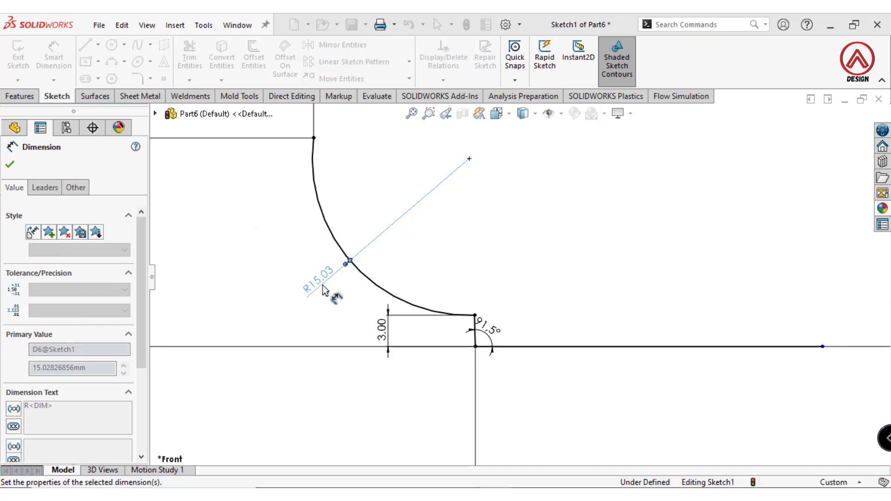
{"action": "type", "text": "5"}
{"action": "key", "text": "Return"}
{"action": "left_click", "coordinate": [240, 235]}
Step: Begin a 3.5 mm line at the arc's top end, then discard the accidental arc
{"action": "scroll", "coordinate": [515, 286], "scroll_direction": "up", "scroll_amount": 3}
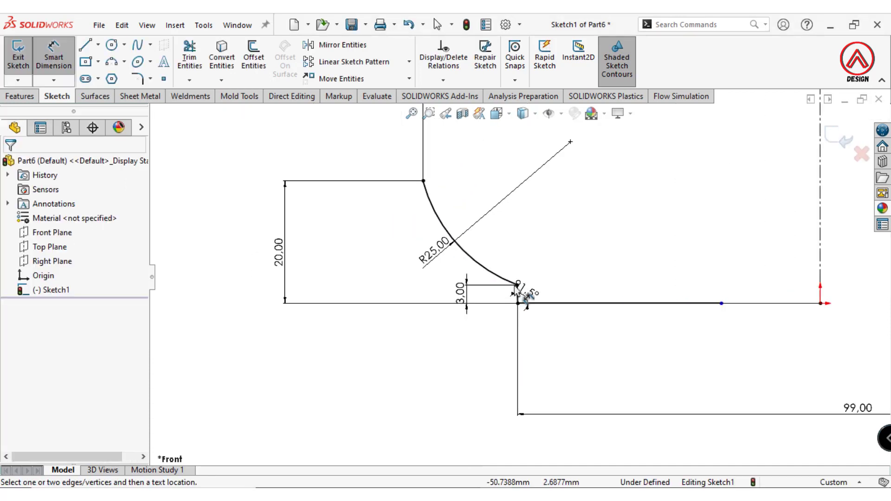
{"action": "left_click", "coordinate": [559, 279]}
{"action": "scroll", "coordinate": [672, 213], "scroll_direction": "up", "scroll_amount": 2}
{"action": "scroll", "coordinate": [596, 222], "scroll_direction": "up", "scroll_amount": 3}
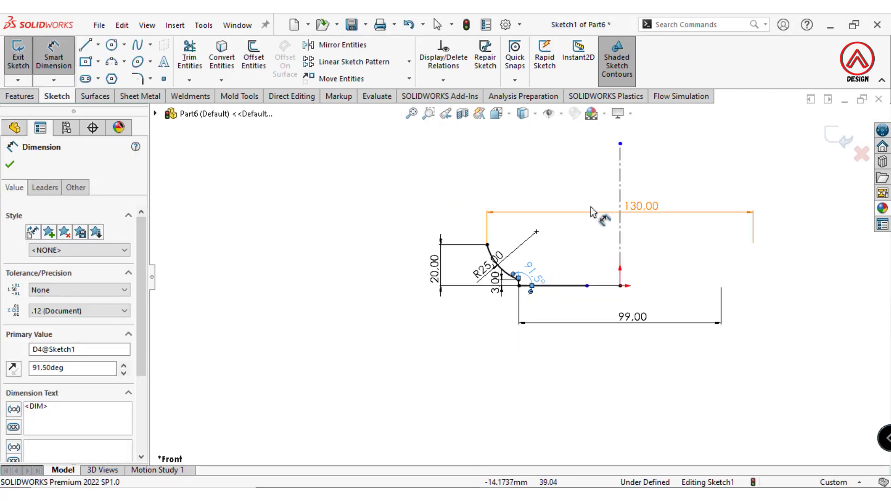
{"action": "scroll", "coordinate": [488, 298], "scroll_direction": "down", "scroll_amount": 2}
{"action": "scroll", "coordinate": [487, 298], "scroll_direction": "down", "scroll_amount": 2}
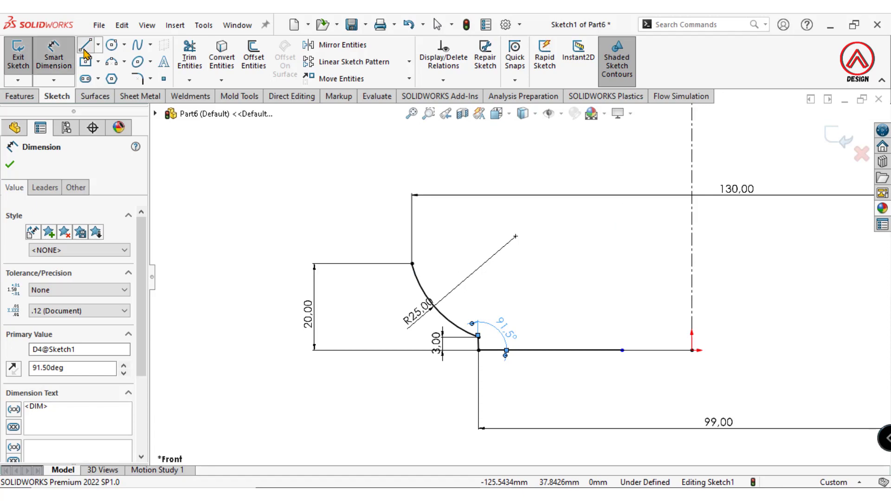
{"action": "left_click", "coordinate": [86, 54]}
{"action": "scroll", "coordinate": [353, 267], "scroll_direction": "down", "scroll_amount": 2}
{"action": "scroll", "coordinate": [403, 274], "scroll_direction": "down", "scroll_amount": 2}
{"action": "left_click", "coordinate": [447, 261]}
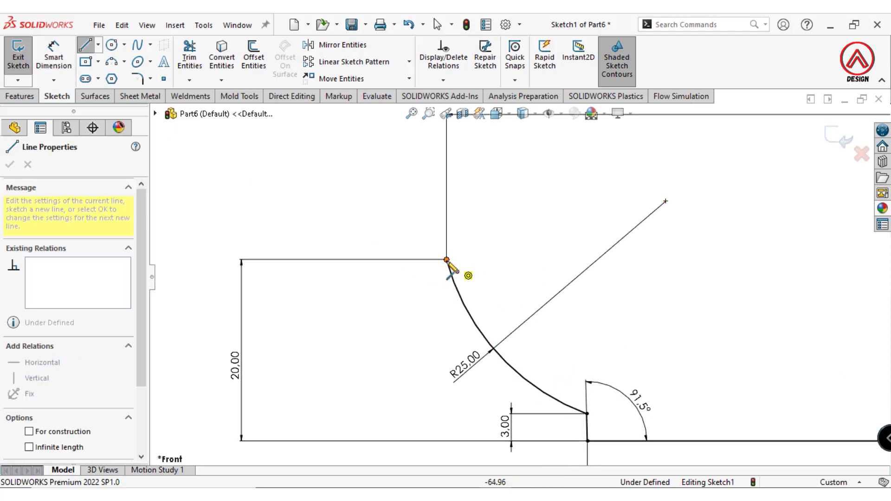
{"action": "scroll", "coordinate": [443, 260], "scroll_direction": "down", "scroll_amount": 2}
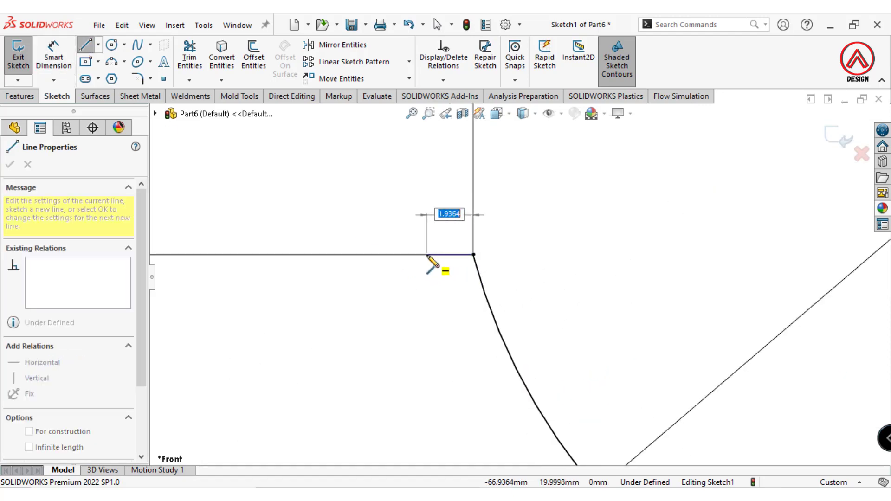
{"action": "type", "text": "35"}
{"action": "key", "text": "Return"}
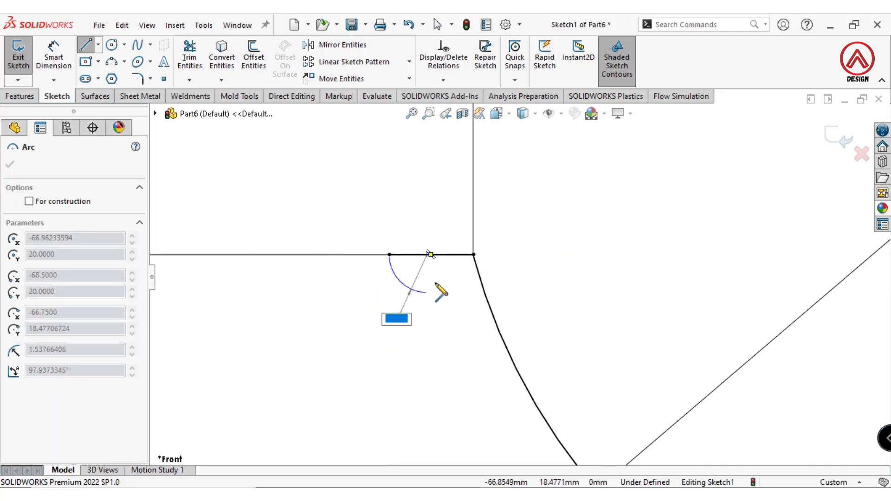
{"action": "key", "text": "Escape"}
Step: Draw the stepped lip: a slanted segment, a horizontal step, and a line further down
{"action": "key", "text": "l"}
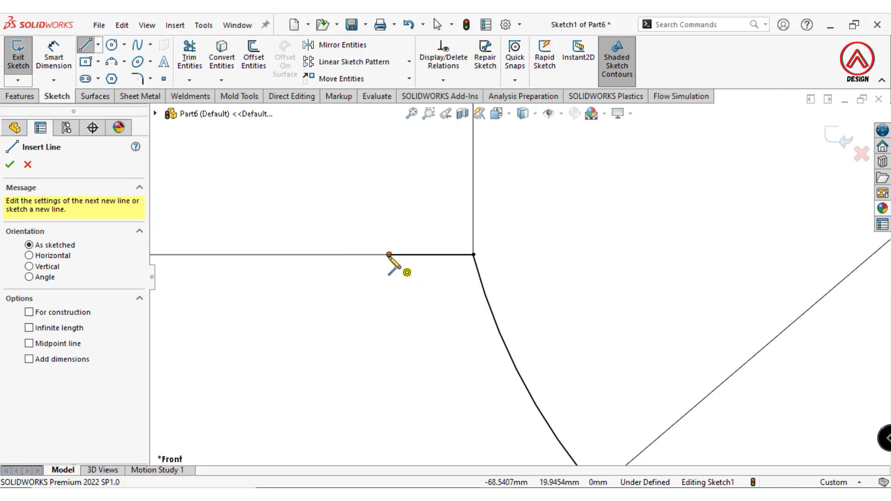
{"action": "left_click", "coordinate": [389, 254]}
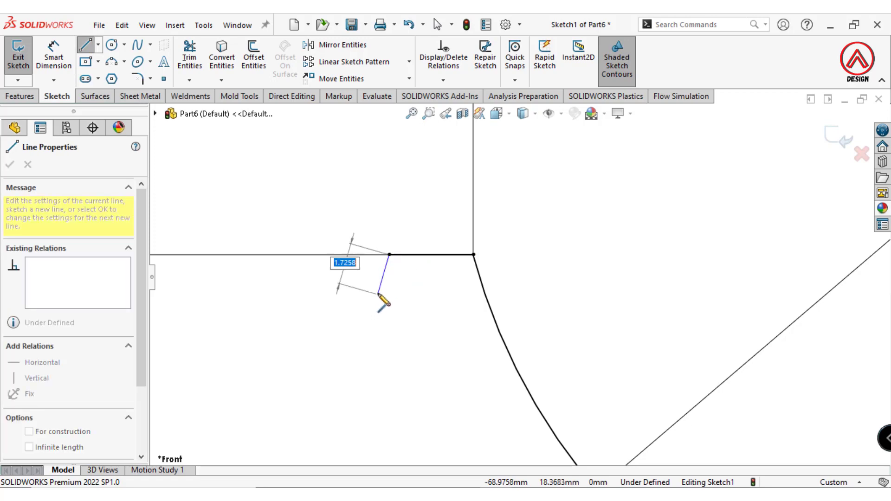
{"action": "left_click", "coordinate": [378, 290]}
{"action": "left_click", "coordinate": [324, 289]}
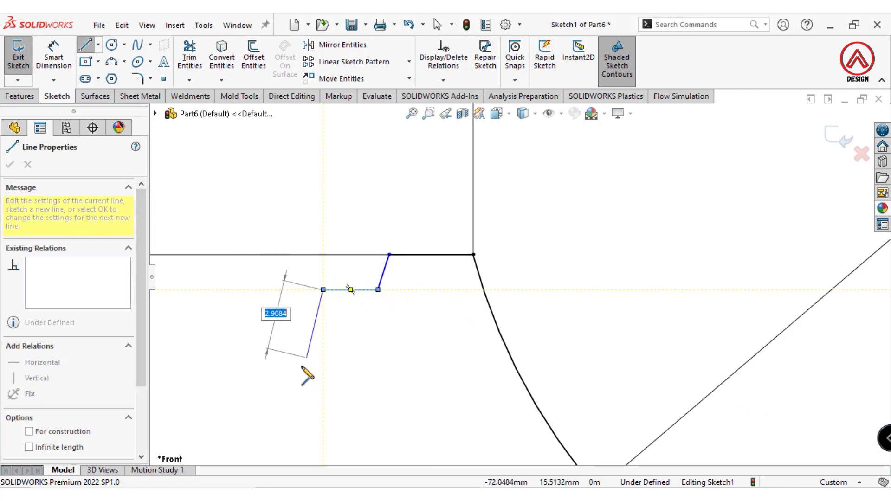
{"action": "left_click", "coordinate": [294, 378]}
{"action": "key", "text": "Escape"}
Step: Dimension the lip's top line 3.50 long and its slanted segment at 91°
{"action": "left_click", "coordinate": [55, 54]}
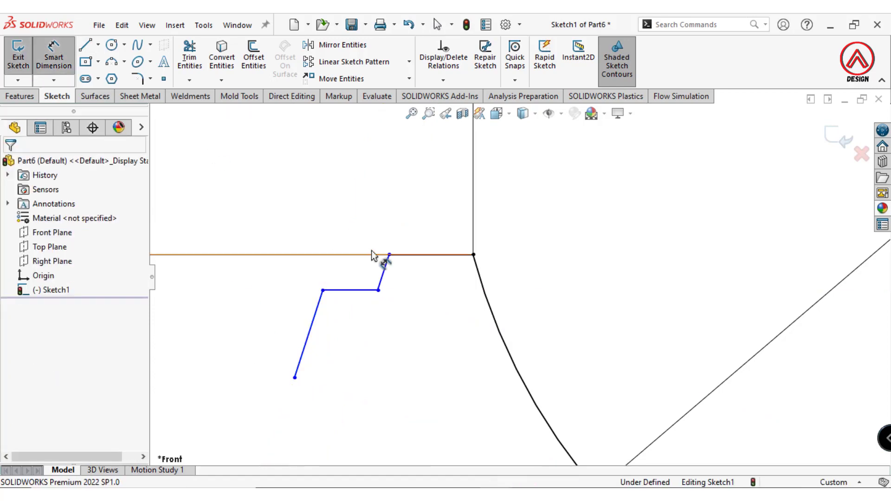
{"action": "left_click", "coordinate": [408, 254]}
{"action": "left_click", "coordinate": [429, 203]}
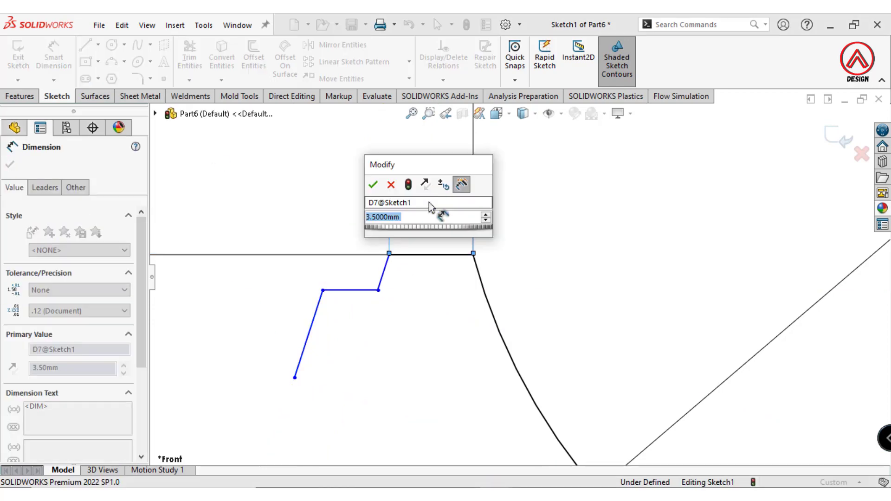
{"action": "left_click", "coordinate": [373, 184]}
{"action": "left_click", "coordinate": [384, 271]}
{"action": "left_click", "coordinate": [408, 255]}
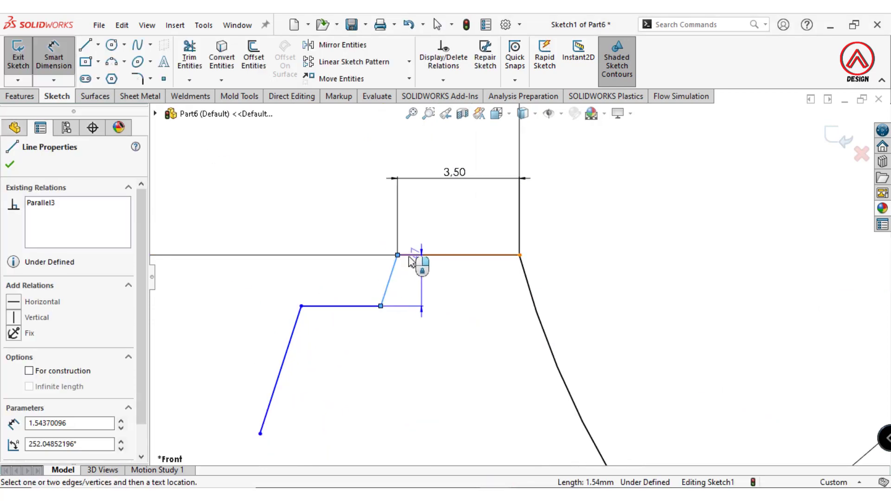
{"action": "left_click", "coordinate": [412, 285]}
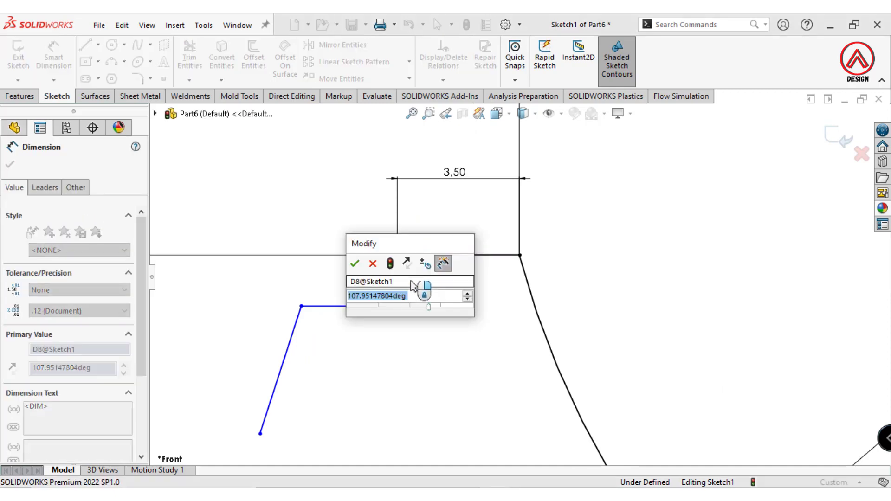
{"action": "type", "text": "91"}
{"action": "key", "text": "Return"}
{"action": "key", "text": "Escape"}
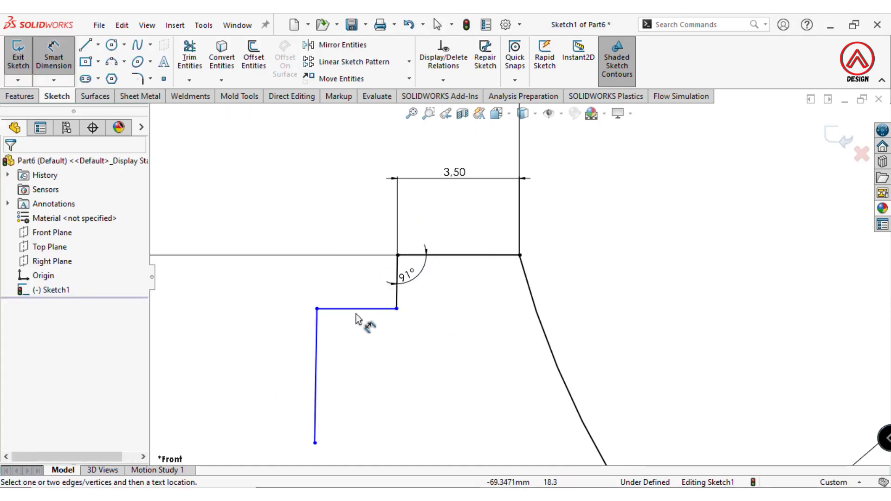
Step: Dimension the horizontal step 3.00 long and 1.50 below the top line
{"action": "left_click", "coordinate": [356, 313]}
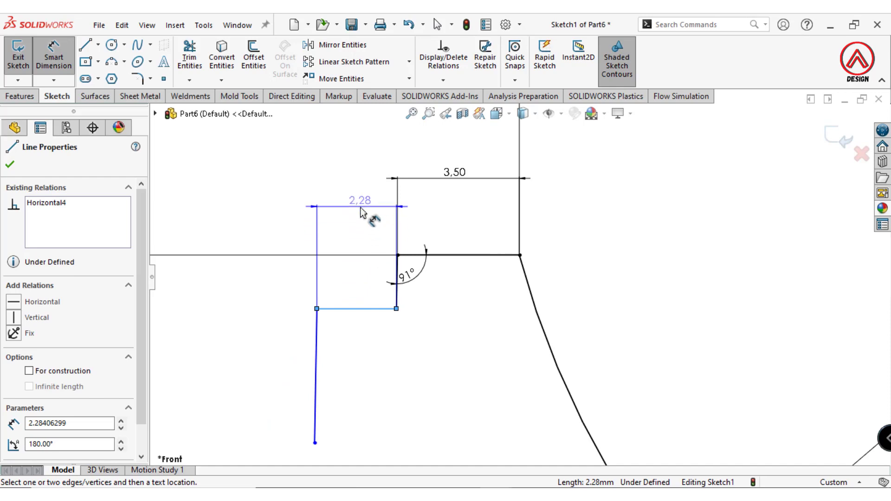
{"action": "left_click", "coordinate": [362, 208]}
{"action": "type", "text": "3"}
{"action": "key", "text": "Return"}
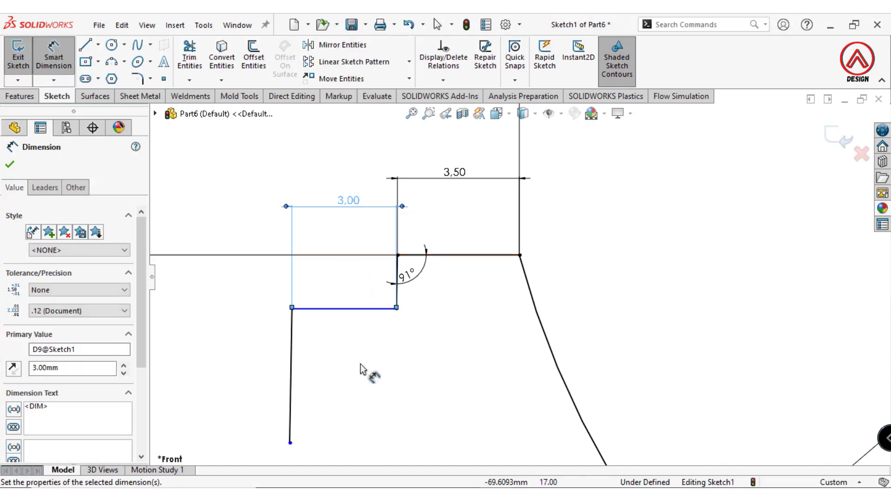
{"action": "key", "text": "Escape"}
{"action": "left_click", "coordinate": [390, 310]}
{"action": "left_click", "coordinate": [439, 254]}
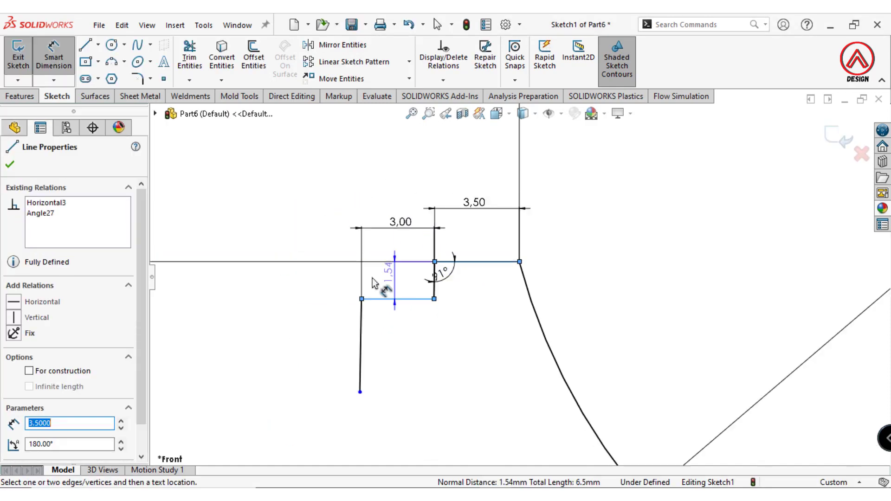
{"action": "left_click", "coordinate": [291, 285]}
{"action": "type", "text": "1.5"}
{"action": "key", "text": "Return"}
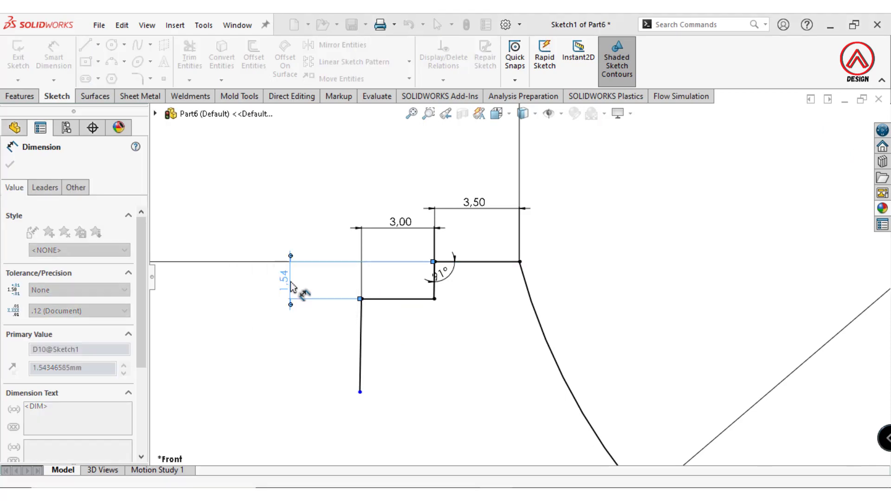
{"action": "left_click", "coordinate": [412, 367]}
{"action": "scroll", "coordinate": [415, 376], "scroll_direction": "down", "scroll_amount": 2}
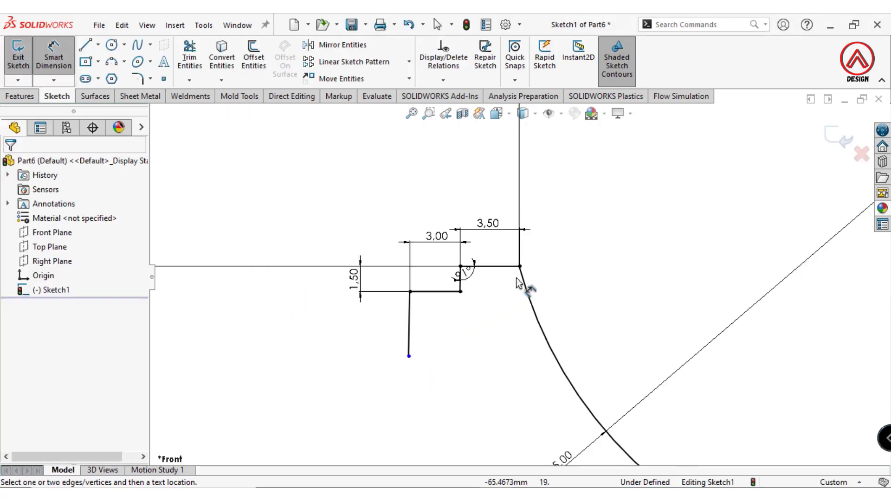
{"action": "scroll", "coordinate": [481, 273], "scroll_direction": "up", "scroll_amount": 1}
Step: Remove the long wall line's Parallel relation and drag its lower endpoint left so the wall slants
{"action": "key", "text": "Escape"}
{"action": "left_click", "coordinate": [394, 326]}
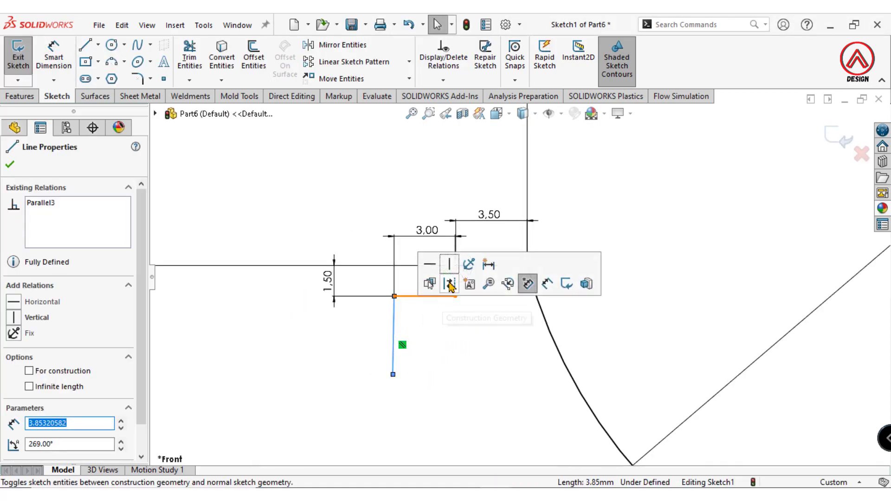
{"action": "scroll", "coordinate": [525, 278], "scroll_direction": "down", "scroll_amount": 1}
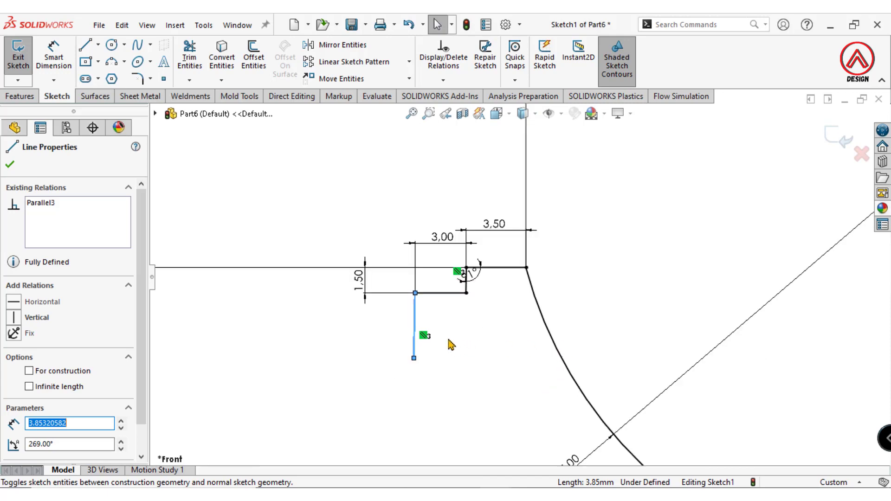
{"action": "right_click", "coordinate": [423, 337]}
{"action": "left_click", "coordinate": [449, 471]}
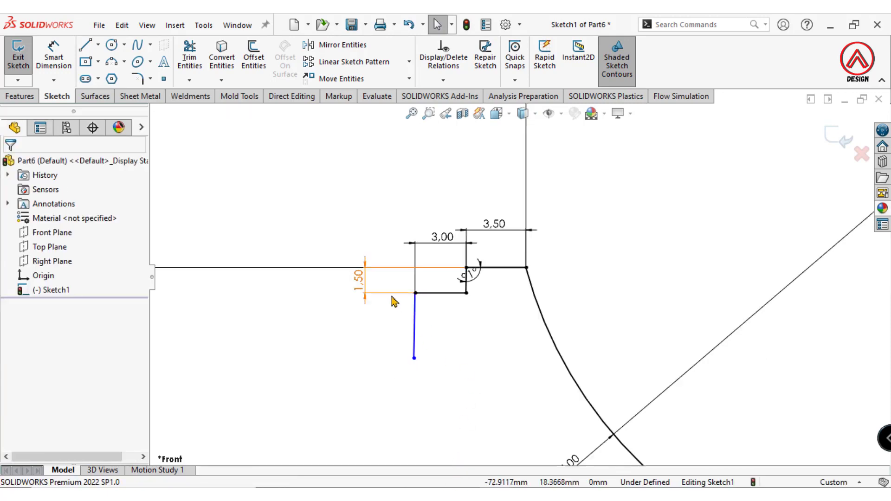
{"action": "left_click", "coordinate": [414, 358]}
{"action": "left_click_drag", "start_coordinate": [408, 360], "coordinate": [395, 352]}
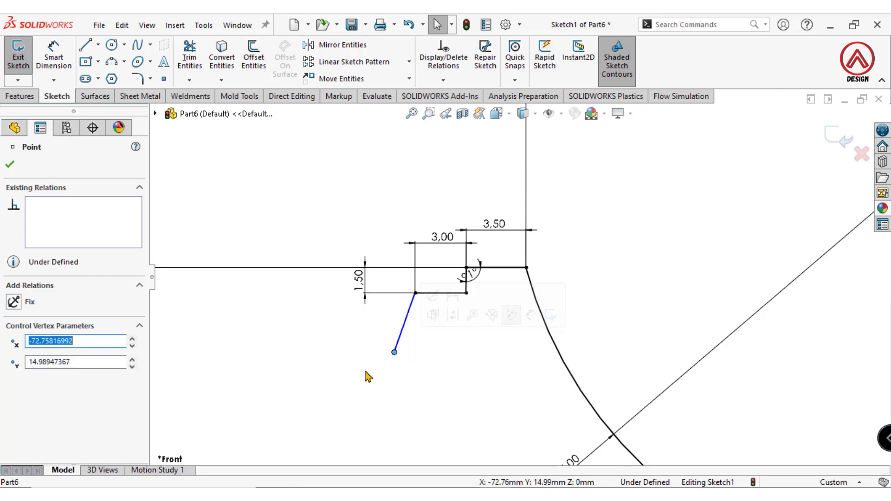
{"action": "key", "text": "Escape"}
Step: Dimension the slanted wall's lower endpoint 4.00 below the step line
{"action": "left_click", "coordinate": [55, 67]}
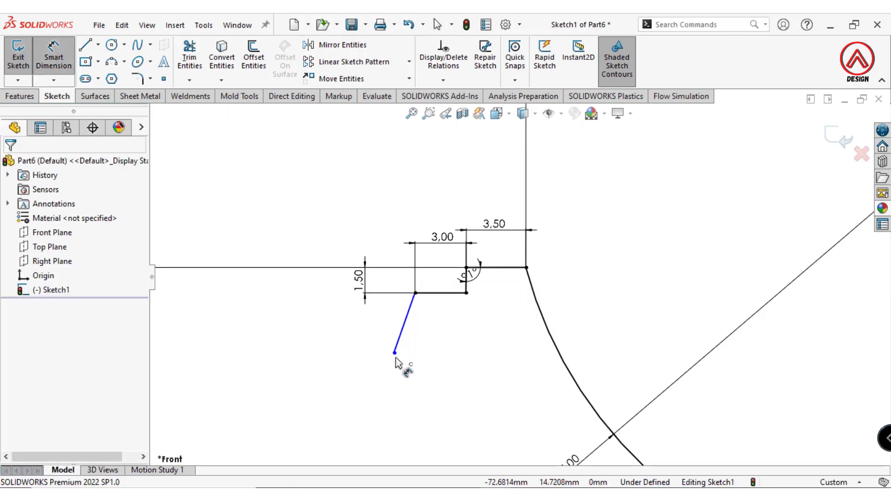
{"action": "left_click", "coordinate": [396, 357]}
{"action": "left_click", "coordinate": [421, 295]}
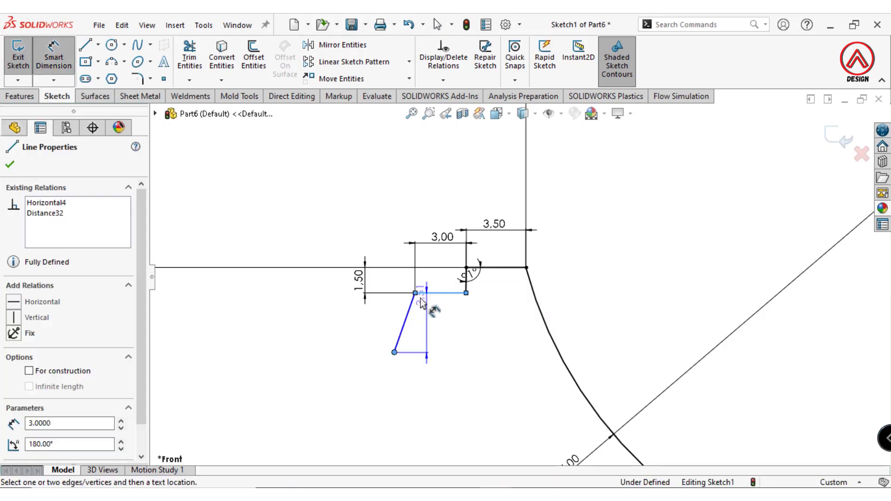
{"action": "left_click", "coordinate": [331, 333]}
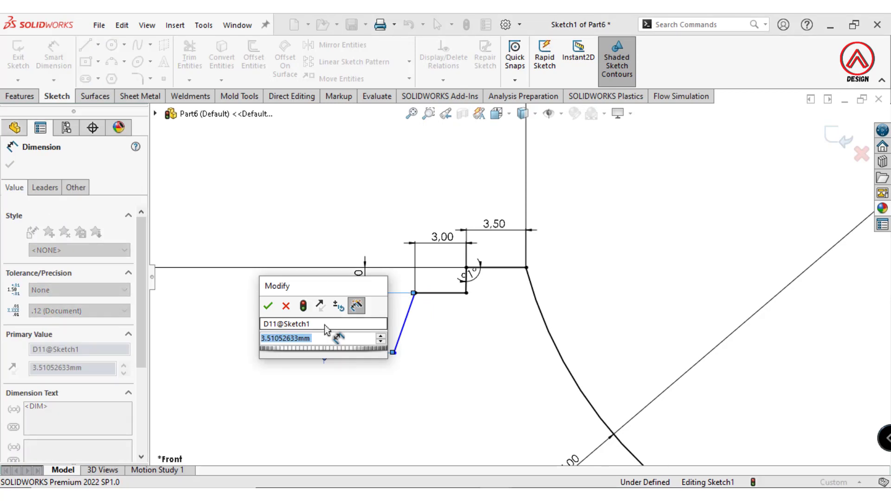
{"action": "type", "text": "4"}
{"action": "key", "text": "Return"}
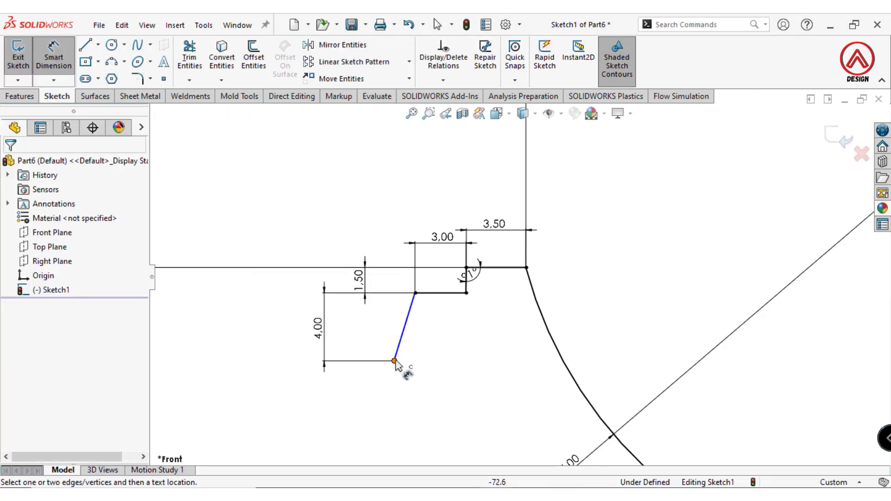
Step: Dimension that endpoint as a 145.00 diameter across the centerline
{"action": "left_click", "coordinate": [395, 362]}
{"action": "scroll", "coordinate": [483, 366], "scroll_direction": "up", "scroll_amount": 2}
{"action": "scroll", "coordinate": [602, 353], "scroll_direction": "up", "scroll_amount": 8}
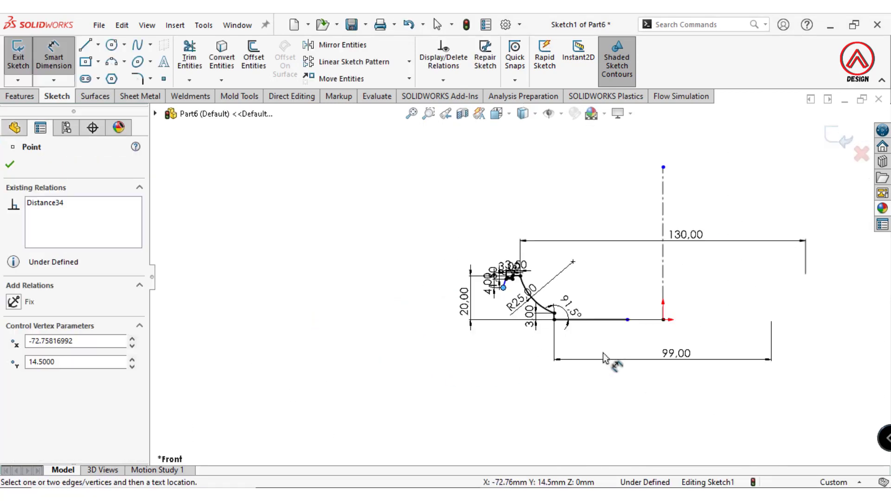
{"action": "left_click", "coordinate": [626, 288]}
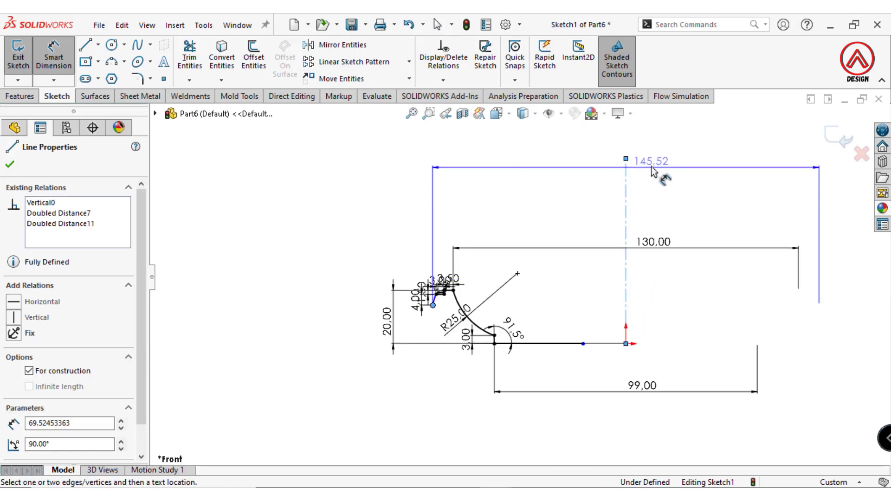
{"action": "left_click", "coordinate": [650, 214]}
{"action": "type", "text": "145"}
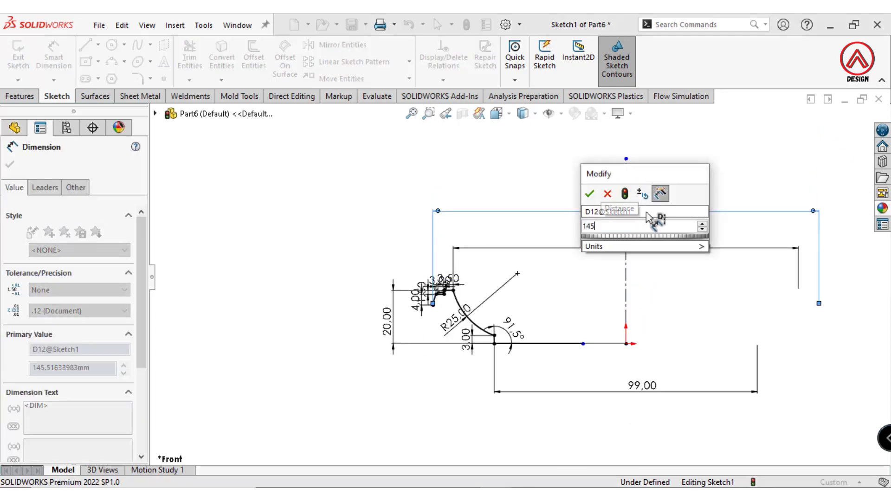
{"action": "key", "text": "Return"}
{"action": "scroll", "coordinate": [504, 312], "scroll_direction": "down", "scroll_amount": 2}
{"action": "scroll", "coordinate": [457, 306], "scroll_direction": "down", "scroll_amount": 1}
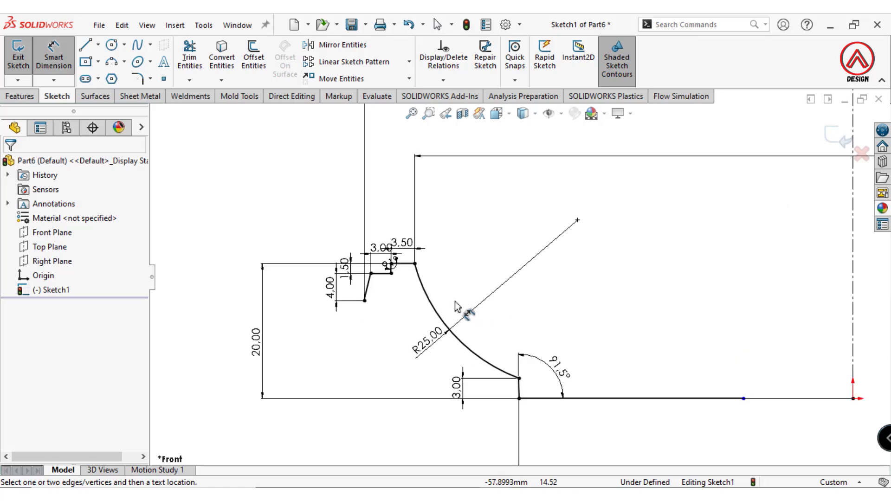
{"action": "scroll", "coordinate": [415, 273], "scroll_direction": "down", "scroll_amount": 2}
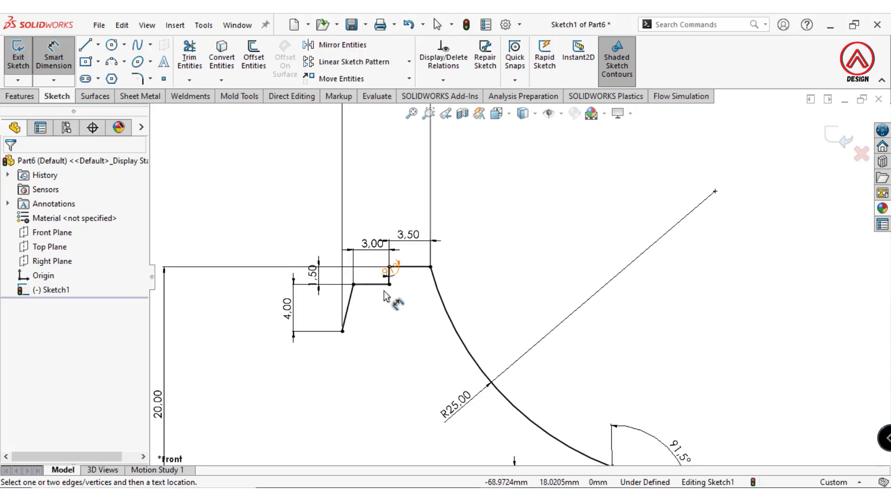
{"action": "scroll", "coordinate": [371, 297], "scroll_direction": "down", "scroll_amount": 2}
Step: Add an R0.75 sketch fillet where the slanted wall meets the step, discarding the extra picks
{"action": "left_click", "coordinate": [142, 80]}
{"action": "type", "text": ".75"}
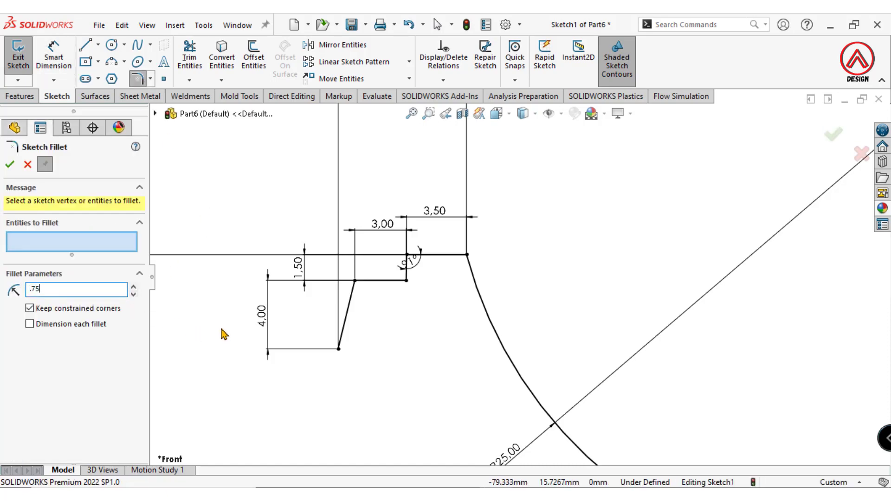
{"action": "left_click", "coordinate": [357, 292]}
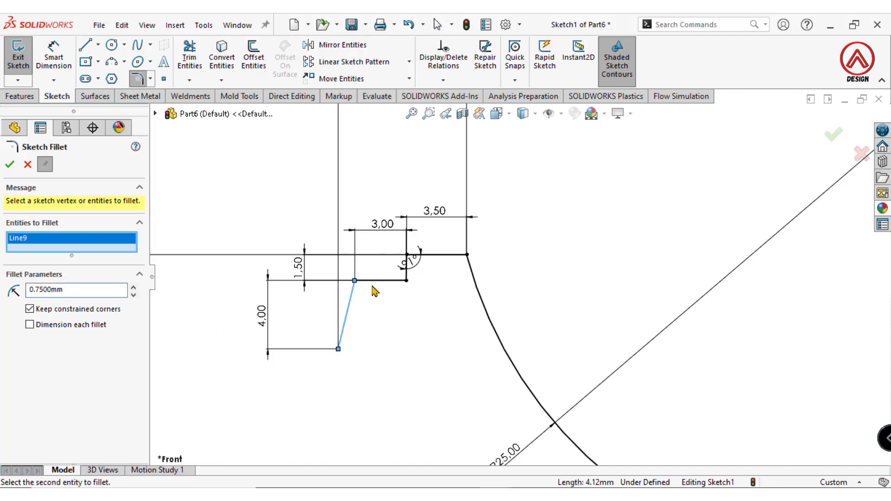
{"action": "left_click", "coordinate": [466, 255]}
{"action": "scroll", "coordinate": [422, 270], "scroll_direction": "up", "scroll_amount": 2}
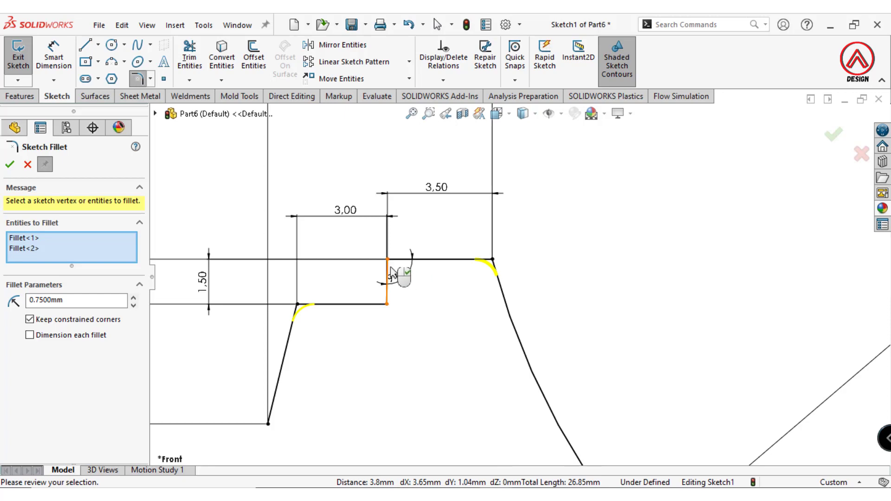
{"action": "left_click", "coordinate": [390, 270]}
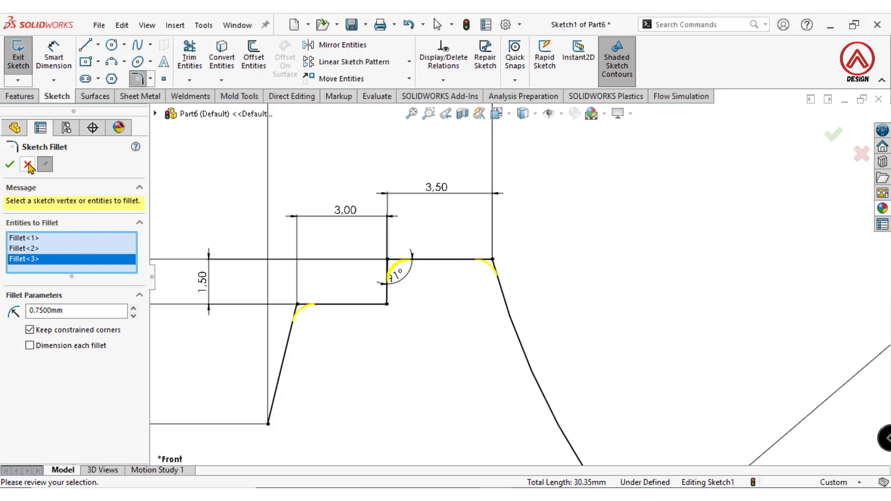
{"action": "right_click", "coordinate": [60, 271]}
{"action": "left_click", "coordinate": [79, 286]}
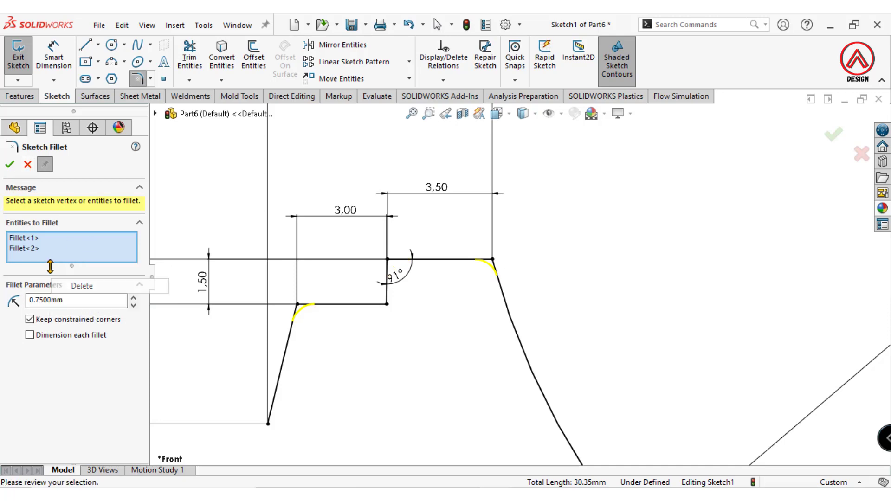
{"action": "right_click", "coordinate": [44, 256]}
{"action": "left_click", "coordinate": [80, 274]}
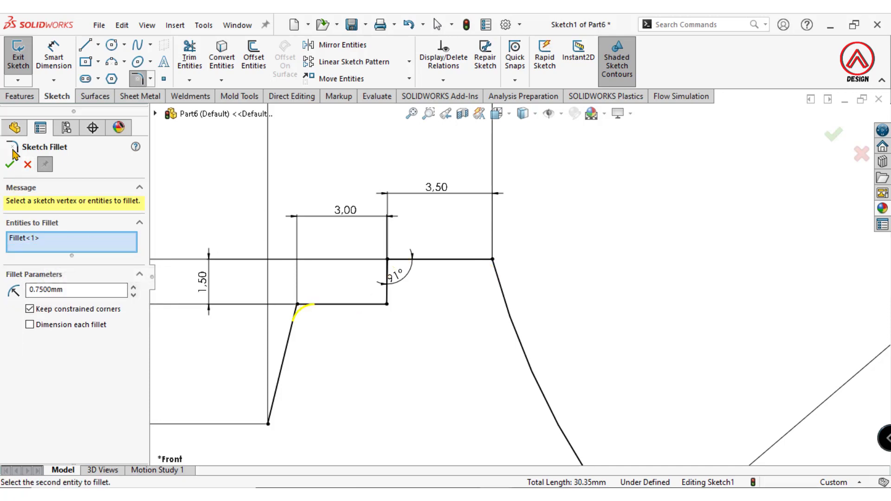
{"action": "left_click", "coordinate": [10, 166]}
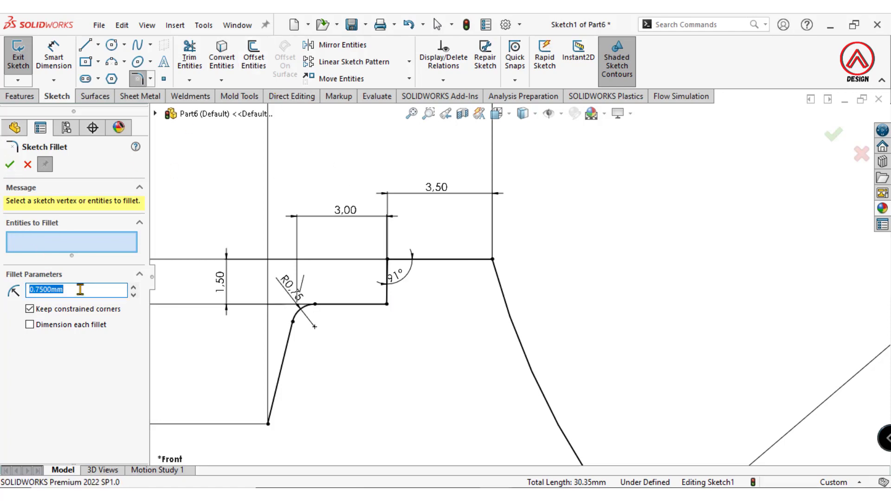
Step: Add R1.00 fillets at the step's top corner and where the top line meets the arc
{"action": "left_click", "coordinate": [388, 278]}
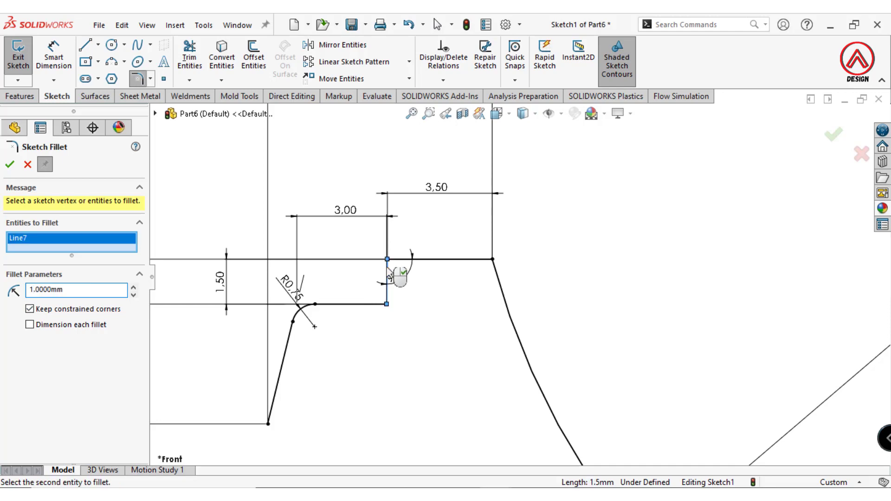
{"action": "left_click", "coordinate": [403, 265]}
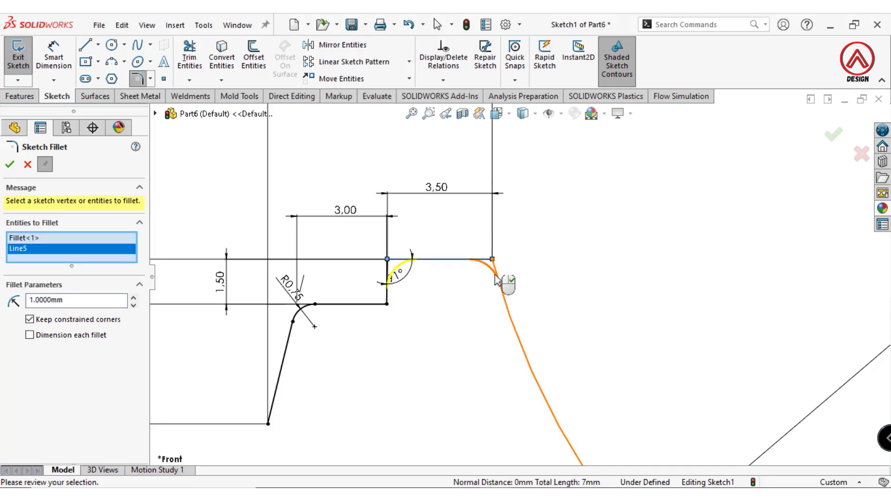
{"action": "left_click", "coordinate": [505, 279]}
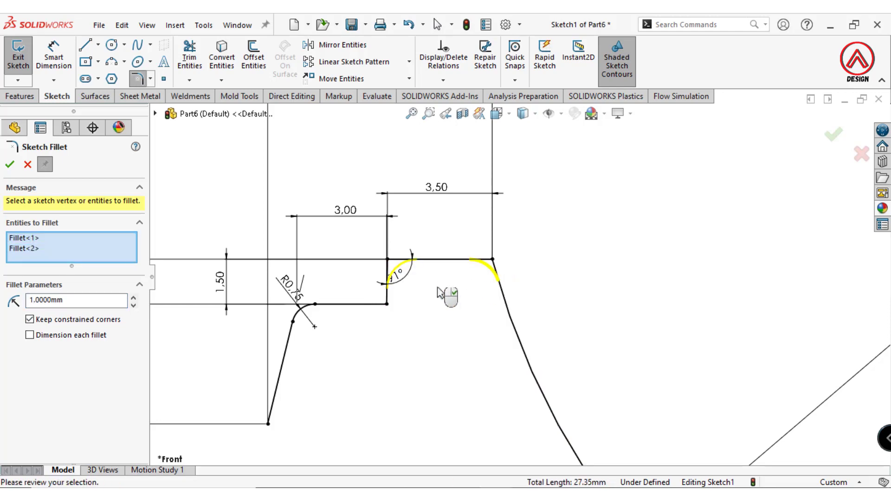
{"action": "left_click", "coordinate": [9, 166]}
{"action": "scroll", "coordinate": [469, 260], "scroll_direction": "up", "scroll_amount": 4}
{"action": "scroll", "coordinate": [446, 260], "scroll_direction": "down", "scroll_amount": 2}
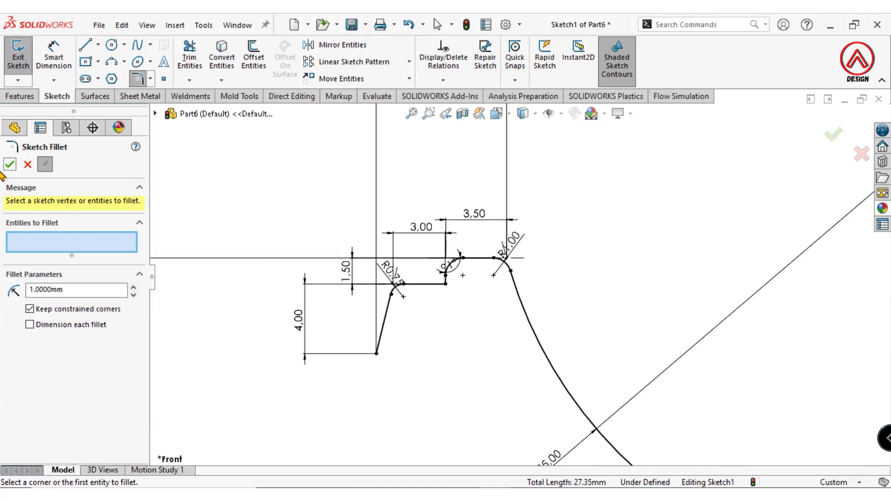
{"action": "left_click", "coordinate": [9, 166]}
{"action": "scroll", "coordinate": [443, 243], "scroll_direction": "down", "scroll_amount": 2}
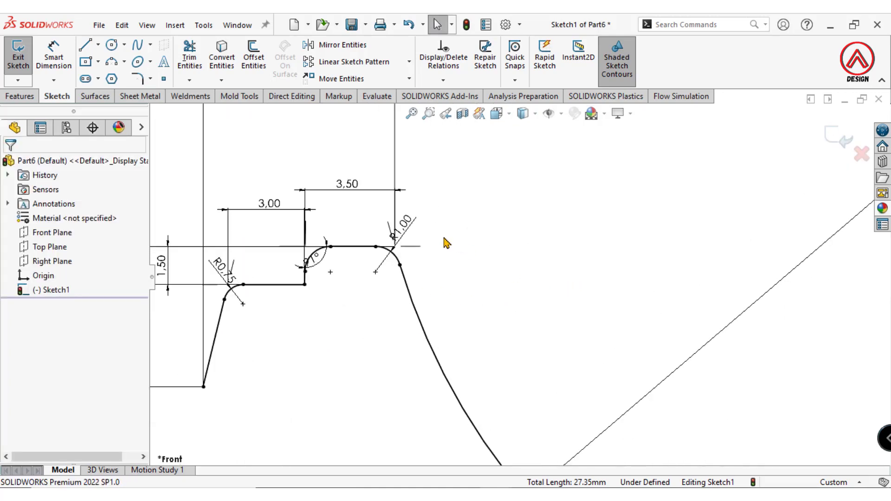
{"action": "scroll", "coordinate": [529, 372], "scroll_direction": "up", "scroll_amount": 4}
{"action": "scroll", "coordinate": [611, 388], "scroll_direction": "up", "scroll_amount": 3}
{"action": "scroll", "coordinate": [534, 344], "scroll_direction": "down", "scroll_amount": 3}
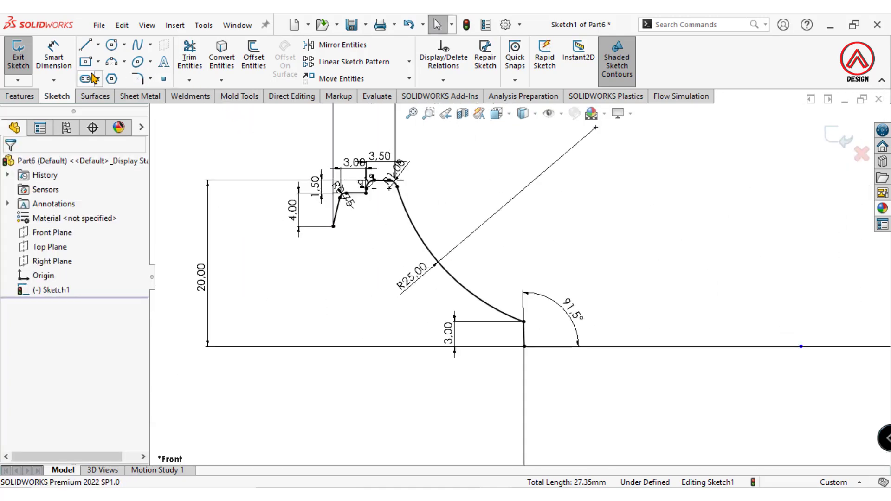
Step: Fillet the R25 arc-to-wall corner and the short wall's bottom corner at R0.5
{"action": "left_click", "coordinate": [138, 80]}
{"action": "type", "text": ".5"}
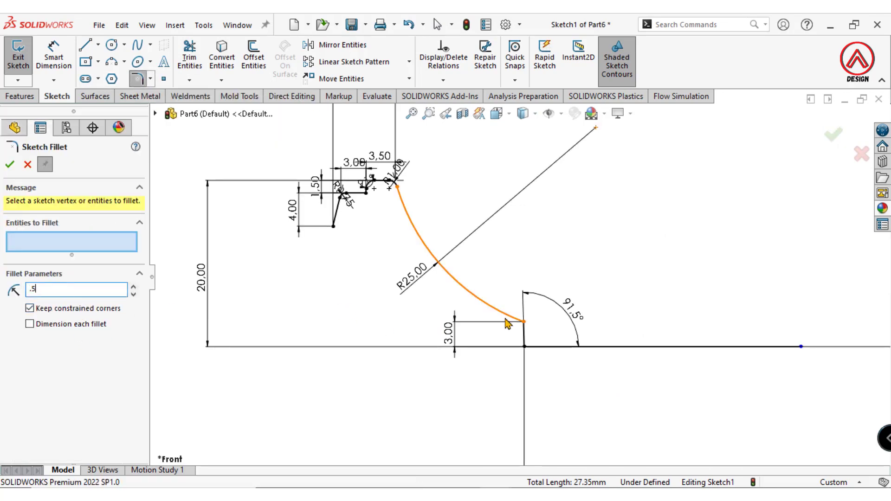
{"action": "left_click", "coordinate": [506, 319]}
{"action": "scroll", "coordinate": [524, 334], "scroll_direction": "down", "scroll_amount": 2}
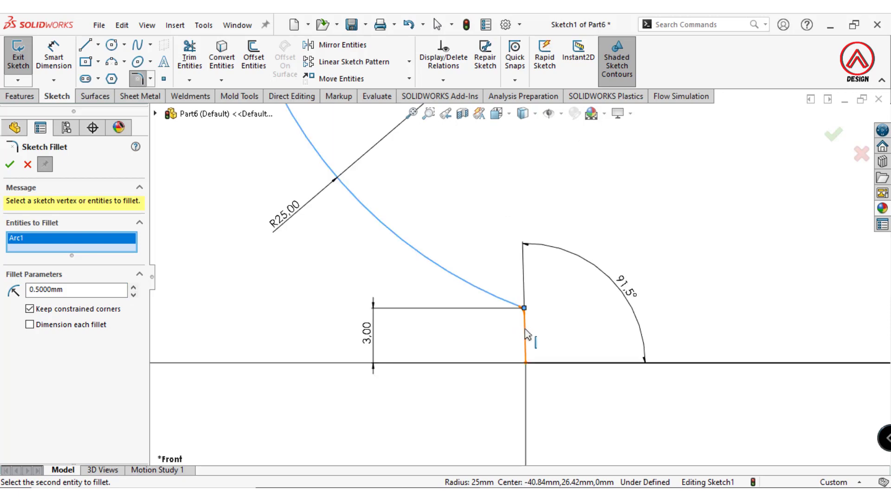
{"action": "left_click", "coordinate": [530, 352]}
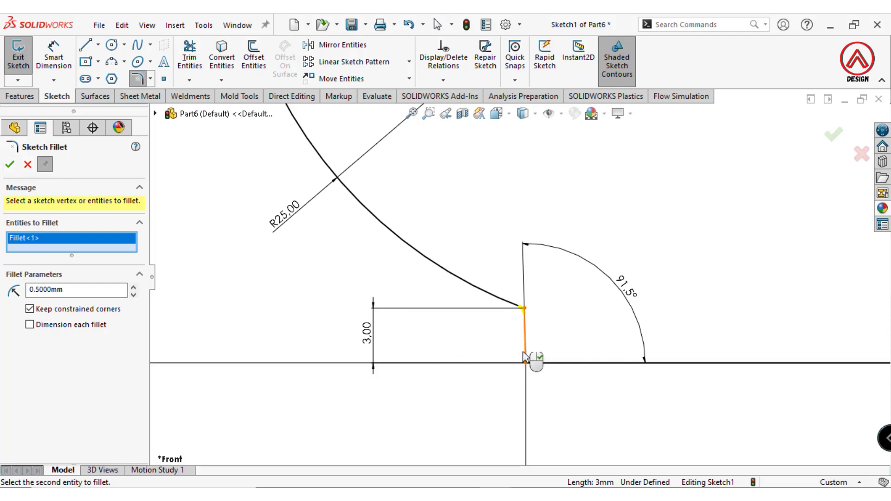
{"action": "left_click", "coordinate": [524, 358]}
{"action": "left_click", "coordinate": [10, 164]}
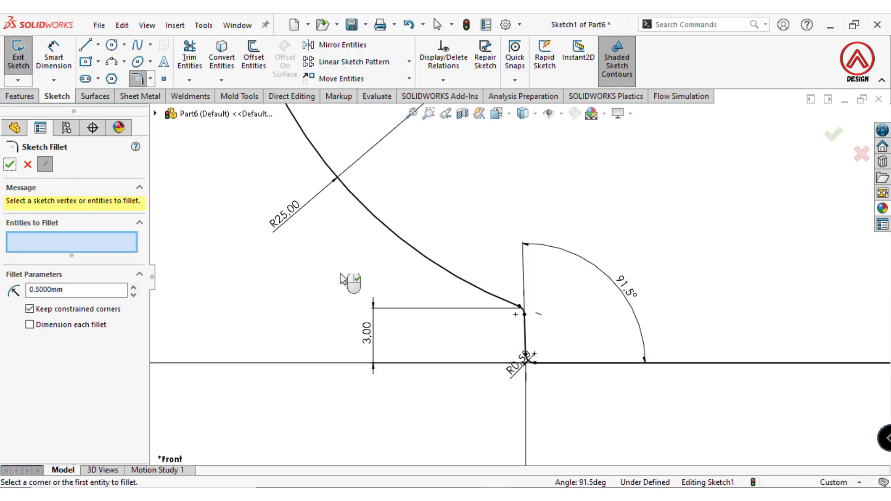
{"action": "scroll", "coordinate": [564, 275], "scroll_direction": "up", "scroll_amount": 3}
{"action": "scroll", "coordinate": [564, 275], "scroll_direction": "up", "scroll_amount": 2}
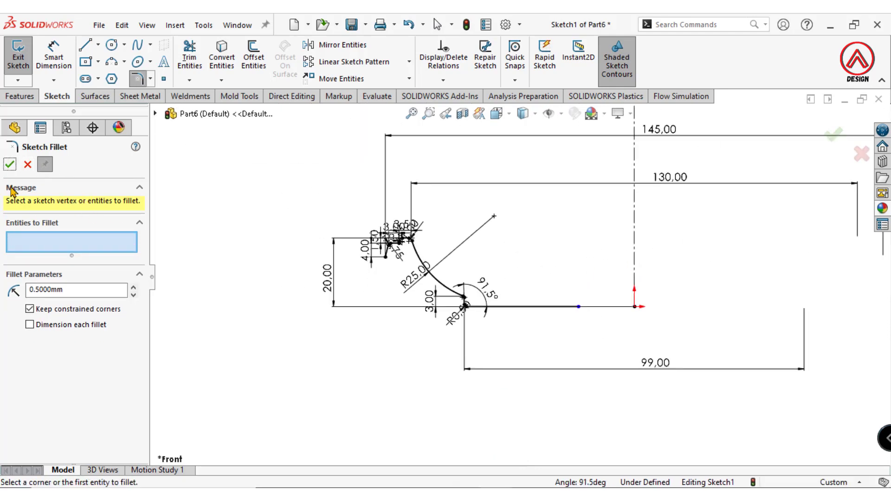
{"action": "left_click", "coordinate": [10, 164]}
{"action": "scroll", "coordinate": [481, 271], "scroll_direction": "down", "scroll_amount": 2}
{"action": "scroll", "coordinate": [344, 265], "scroll_direction": "down", "scroll_amount": 2}
Step: Draw a horizontal centerline running left from the central axis
{"action": "scroll", "coordinate": [344, 264], "scroll_direction": "up", "scroll_amount": 2}
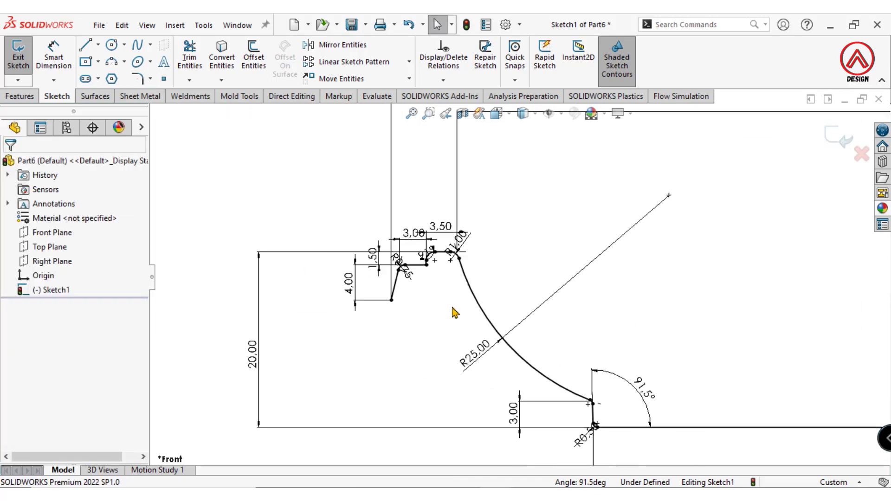
{"action": "scroll", "coordinate": [539, 316], "scroll_direction": "up", "scroll_amount": 2}
{"action": "scroll", "coordinate": [738, 302], "scroll_direction": "down", "scroll_amount": 3}
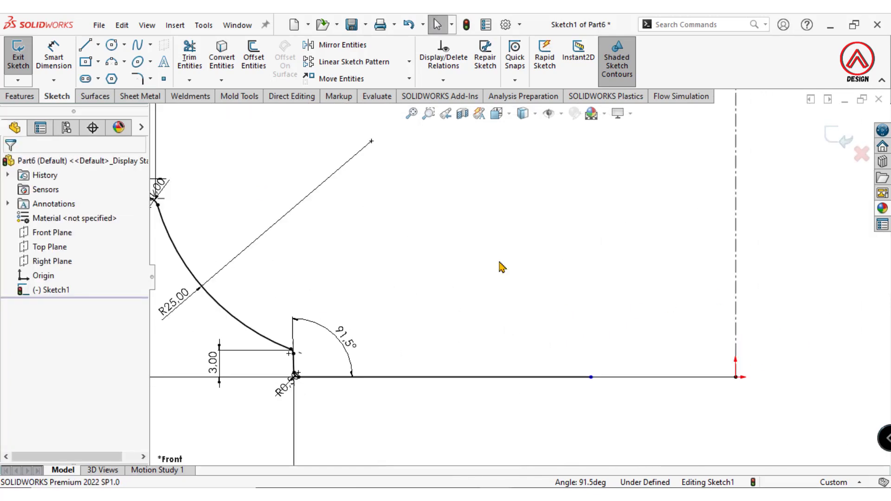
{"action": "left_click", "coordinate": [98, 45]}
{"action": "left_click", "coordinate": [112, 75]}
{"action": "scroll", "coordinate": [668, 318], "scroll_direction": "down", "scroll_amount": 2}
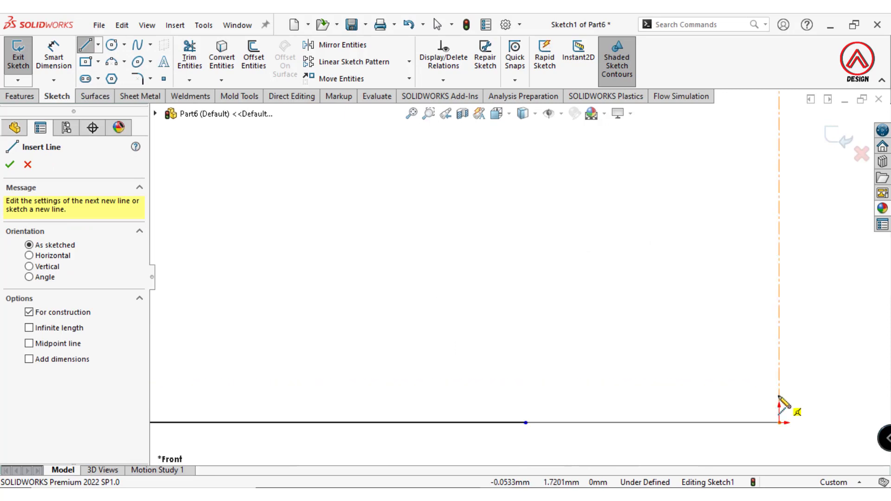
{"action": "left_click", "coordinate": [779, 395]}
{"action": "left_click", "coordinate": [633, 395]}
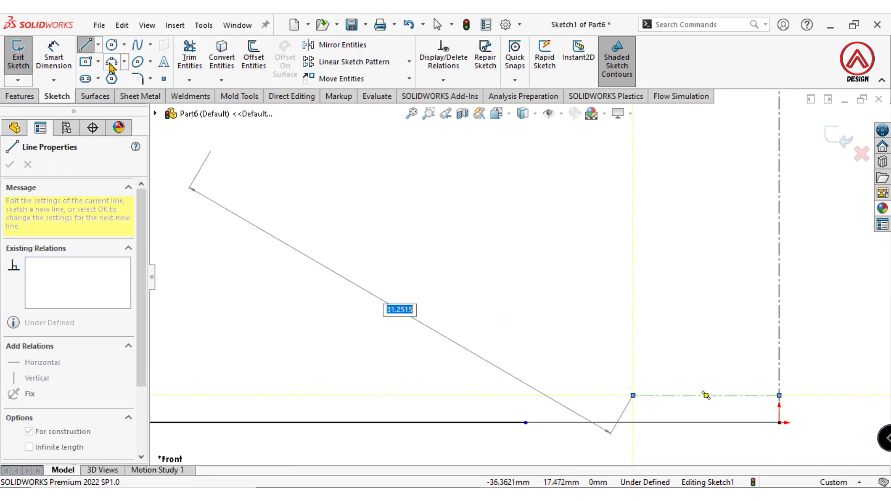
Step: Dimension the horizontal centerline 1.00 mm above the base line
{"action": "right_click_drag", "start_coordinate": [706, 395], "coordinate": [772, 354]}
{"action": "scroll", "coordinate": [772, 354], "scroll_direction": "up", "scroll_amount": 2}
{"action": "left_click", "coordinate": [668, 361]}
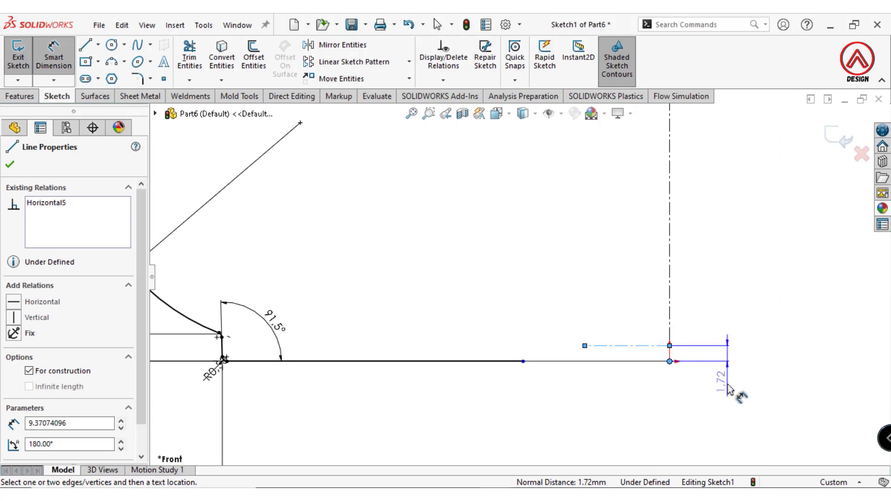
{"action": "left_click", "coordinate": [729, 388]}
{"action": "type", "text": "1"}
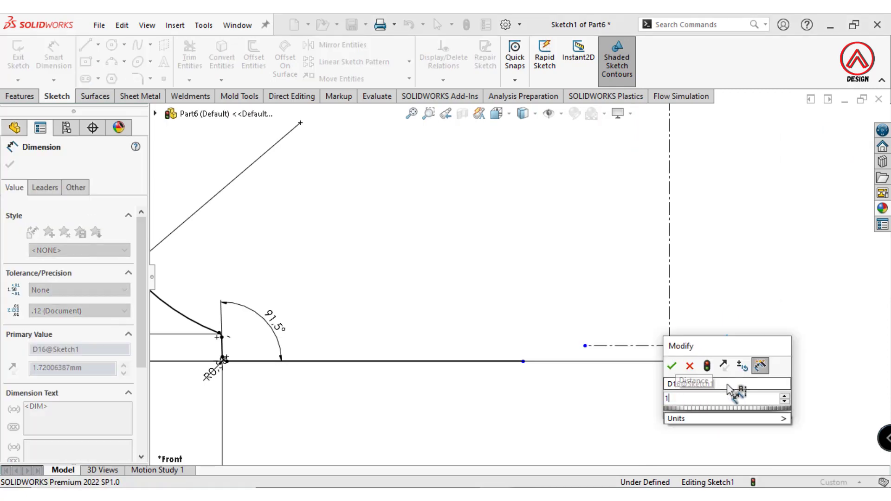
{"action": "key", "text": "Return"}
{"action": "left_click", "coordinate": [663, 400]}
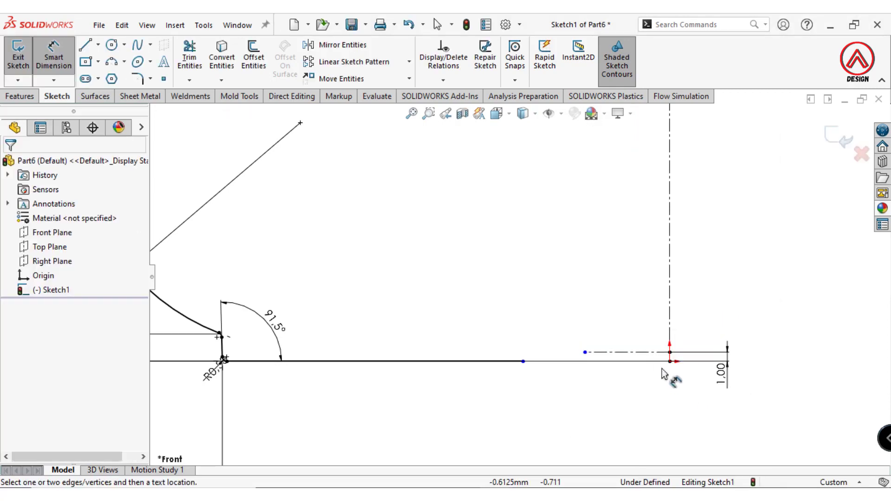
{"action": "scroll", "coordinate": [673, 374], "scroll_direction": "down", "scroll_amount": 2}
{"action": "left_click", "coordinate": [111, 61]}
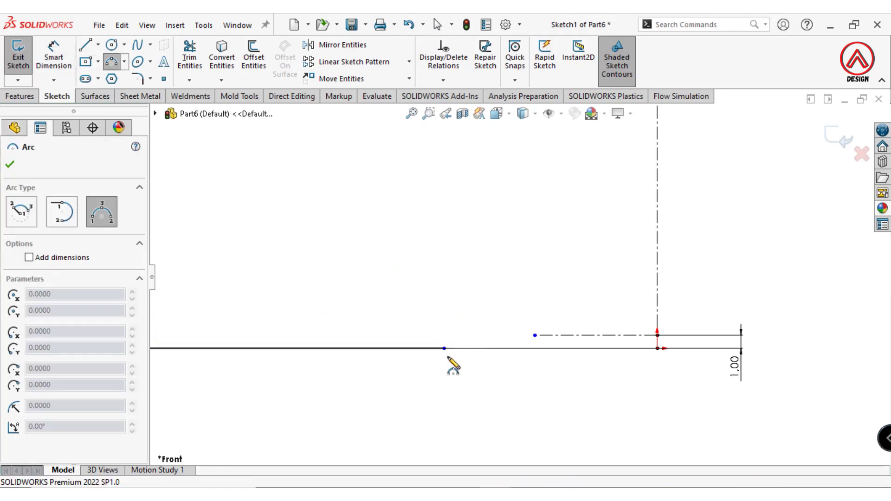
Step: Draw a three-point arc from the base line to the axis, tangent to the construction line
{"action": "left_click", "coordinate": [444, 348]}
{"action": "scroll", "coordinate": [669, 353], "scroll_direction": "down", "scroll_amount": 2}
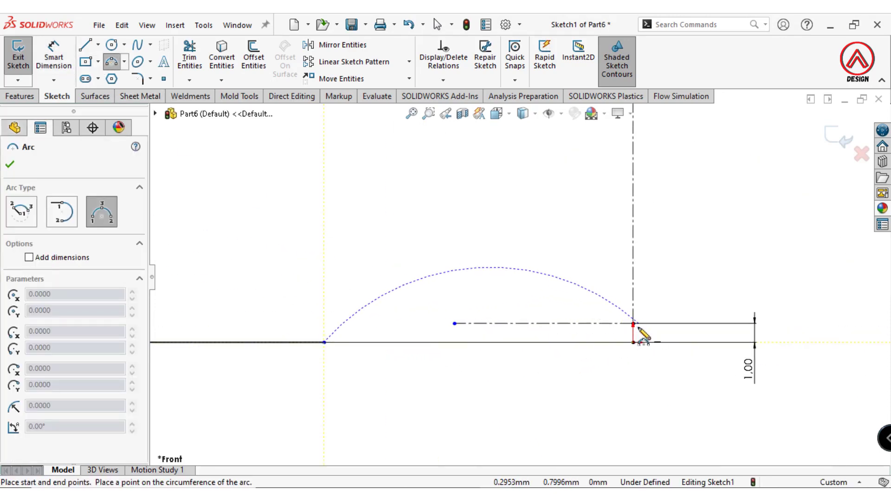
{"action": "left_click", "coordinate": [633, 324]}
{"action": "scroll", "coordinate": [598, 339], "scroll_direction": "down", "scroll_amount": 2}
{"action": "left_click", "coordinate": [458, 320]}
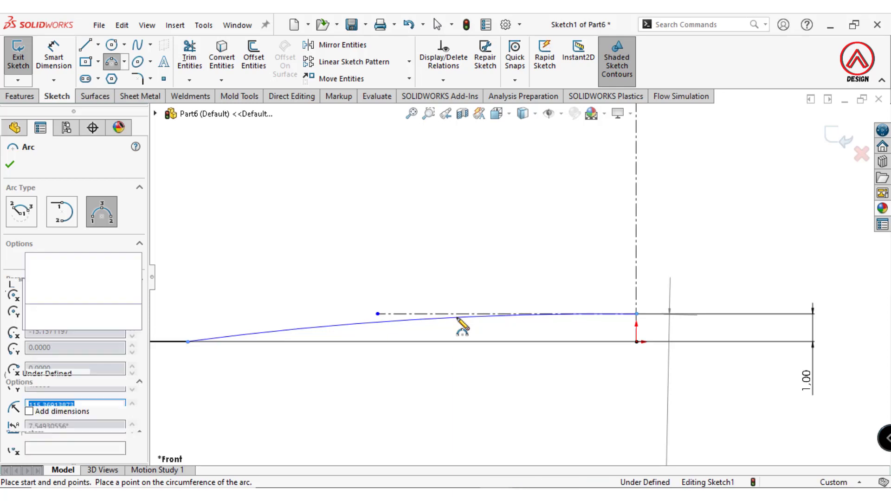
{"action": "key", "text": "Escape"}
{"action": "left_click", "coordinate": [423, 322]}
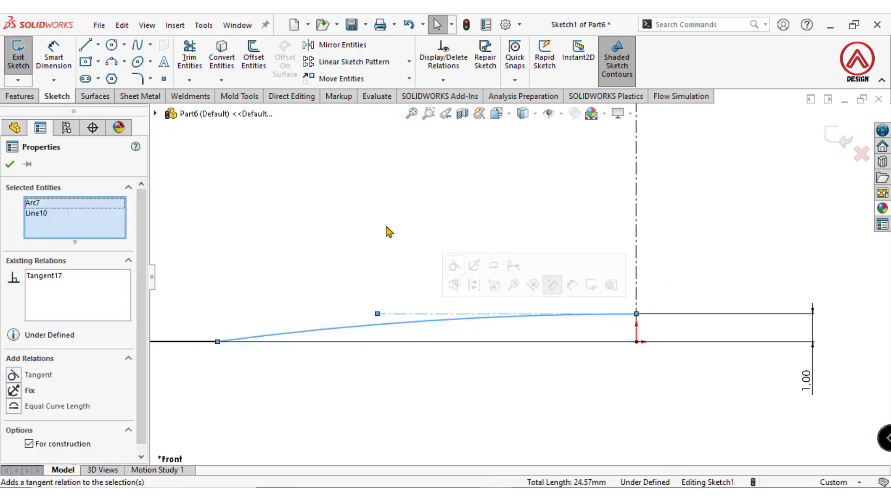
{"action": "left_click", "coordinate": [228, 163]}
Step: Dimension the arc's width 14 mm from the central axis
{"action": "left_click", "coordinate": [54, 56]}
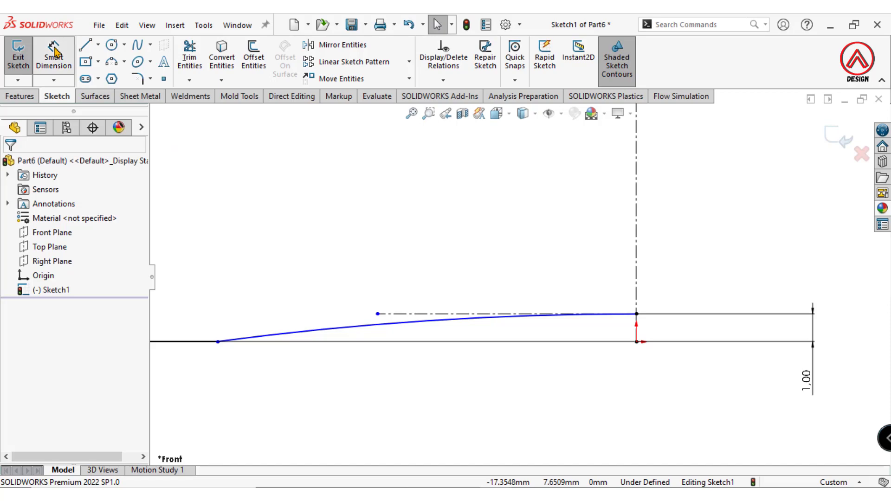
{"action": "left_click", "coordinate": [217, 342]}
{"action": "left_click", "coordinate": [637, 278]}
{"action": "left_click", "coordinate": [691, 226]}
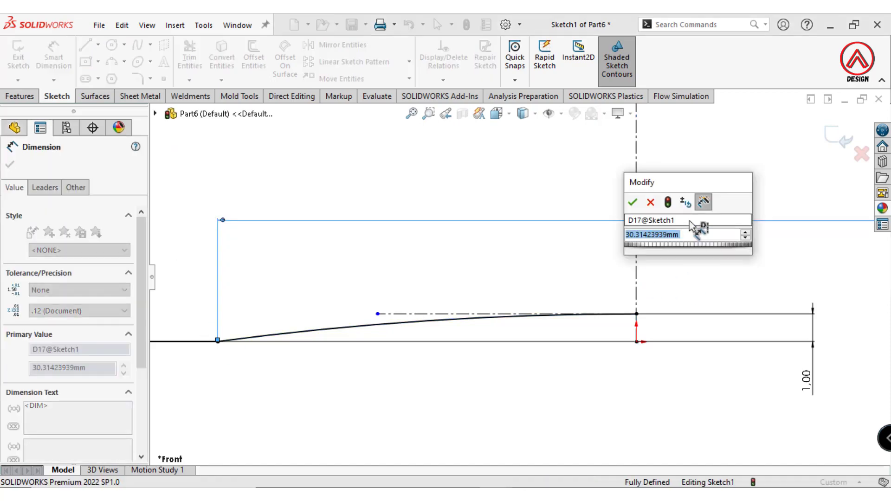
{"action": "type", "text": "14"}
{"action": "key", "text": "Return"}
{"action": "left_click", "coordinate": [571, 404]}
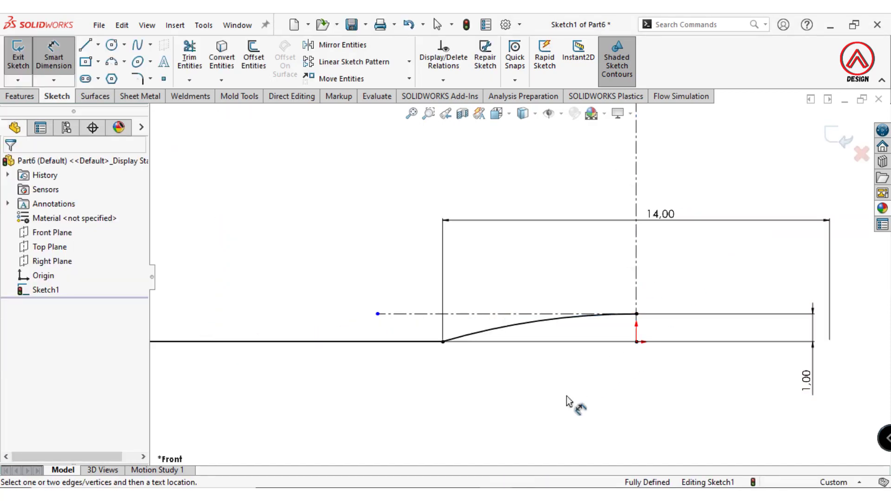
{"action": "scroll", "coordinate": [603, 367], "scroll_direction": "down", "scroll_amount": 4}
{"action": "scroll", "coordinate": [527, 279], "scroll_direction": "down", "scroll_amount": 3}
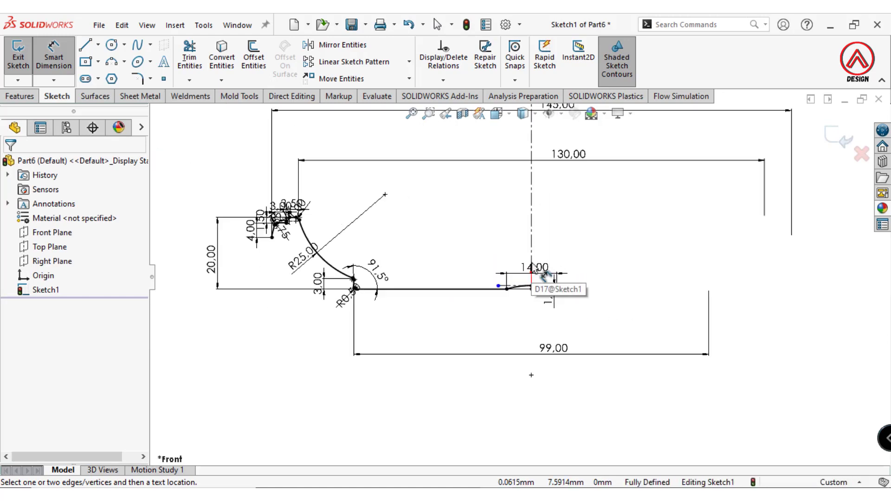
{"action": "scroll", "coordinate": [539, 278], "scroll_direction": "up", "scroll_amount": 2}
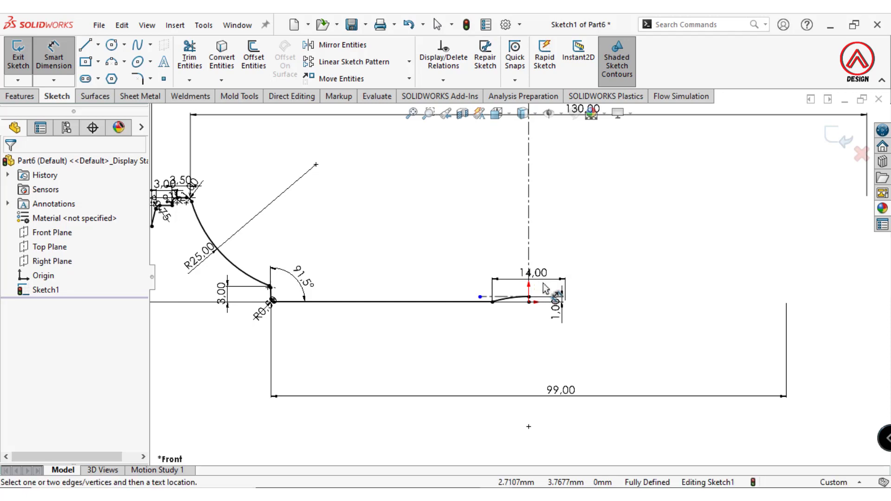
{"action": "scroll", "coordinate": [552, 284], "scroll_direction": "up", "scroll_amount": 1}
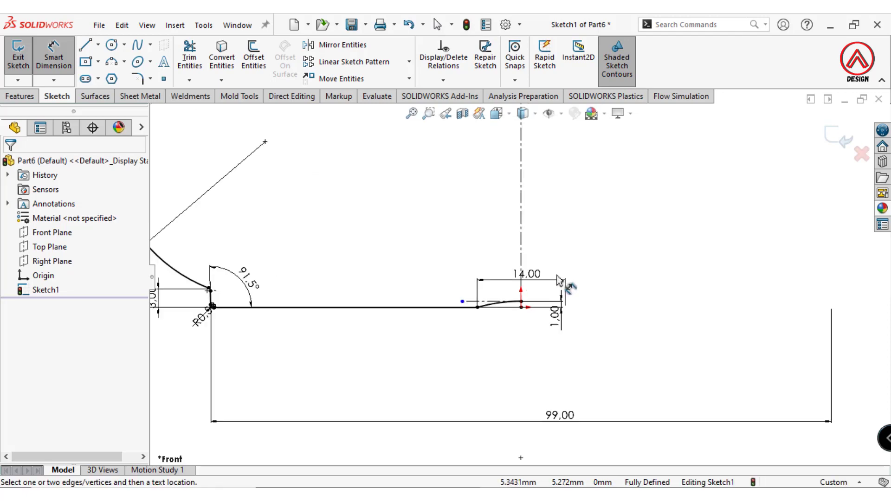
{"action": "scroll", "coordinate": [558, 280], "scroll_direction": "down", "scroll_amount": 1}
Step: Change the arc width dimension from 14 to 13, fully defining the sketch
{"action": "double_click", "coordinate": [534, 274]}
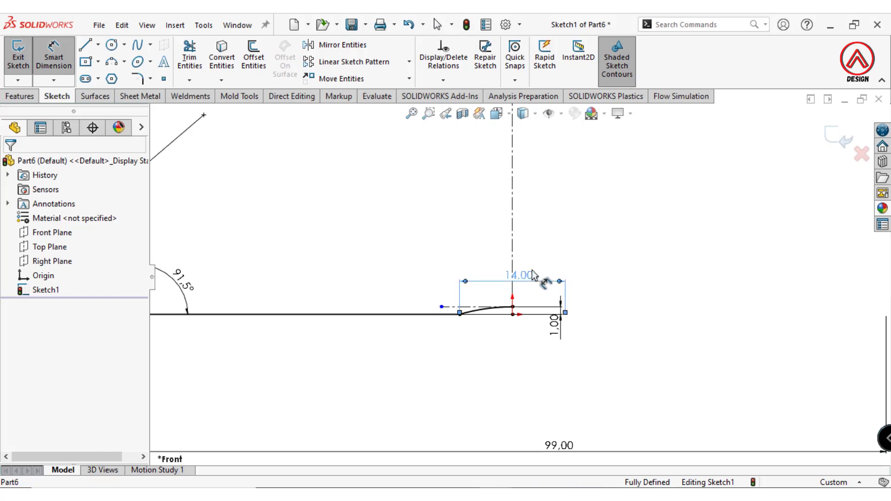
{"action": "type", "text": "13"}
{"action": "key", "text": "Return"}
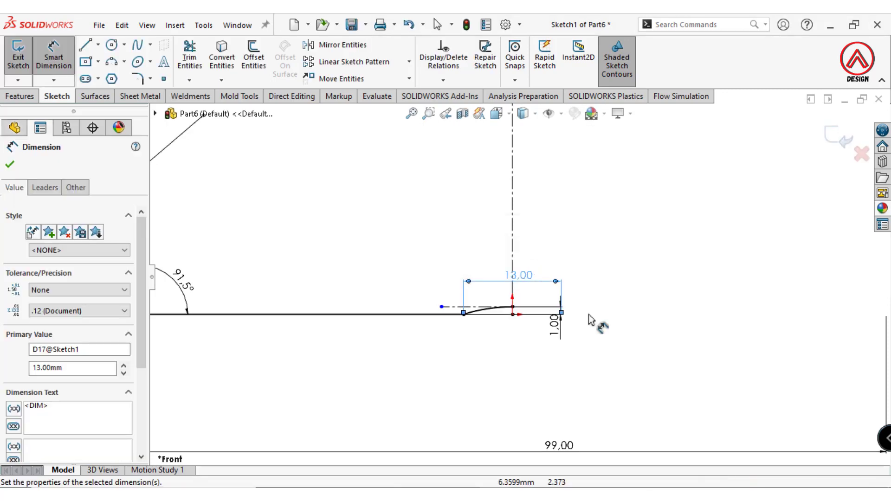
{"action": "left_click", "coordinate": [576, 359]}
{"action": "scroll", "coordinate": [466, 319], "scroll_direction": "up", "scroll_amount": 2}
{"action": "scroll", "coordinate": [472, 310], "scroll_direction": "up", "scroll_amount": 1}
{"action": "scroll", "coordinate": [478, 314], "scroll_direction": "down", "scroll_amount": 1}
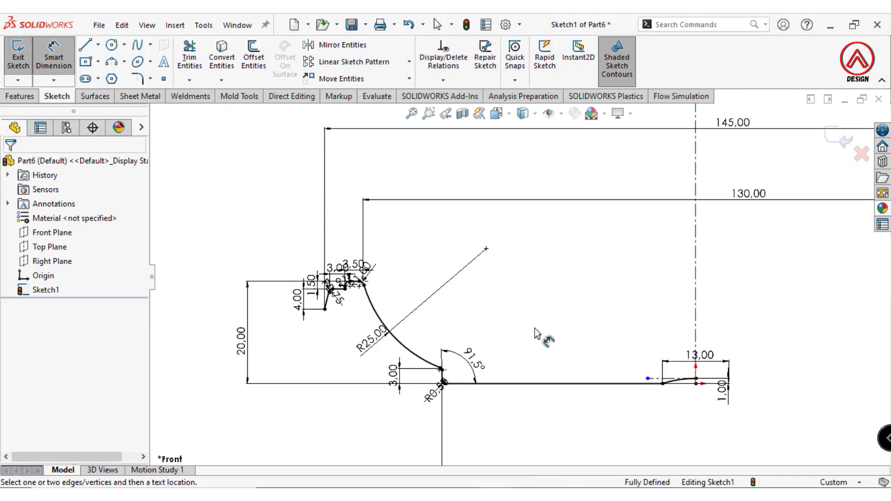
{"action": "scroll", "coordinate": [700, 305], "scroll_direction": "up", "scroll_amount": 1}
Step: Revolve the sketch 360° about the central axis Line1 into Surface-Revolve1, then orbit to inspect it
{"action": "left_click", "coordinate": [96, 97]}
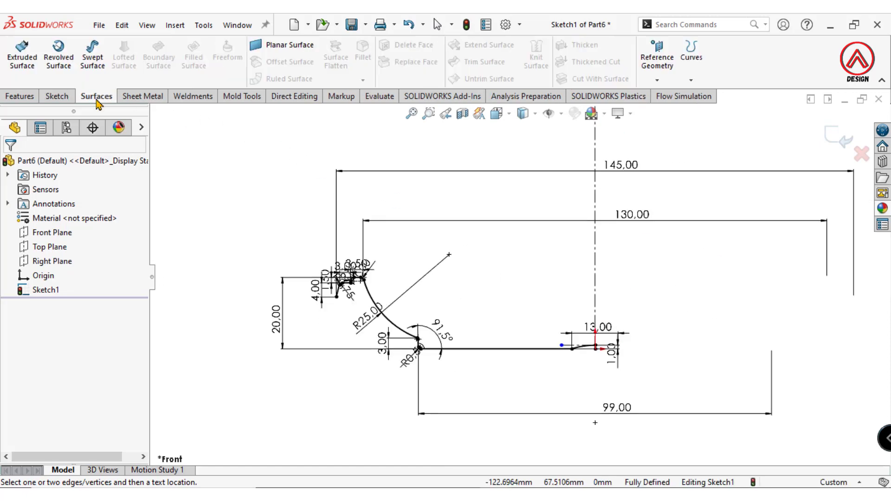
{"action": "left_click", "coordinate": [58, 73]}
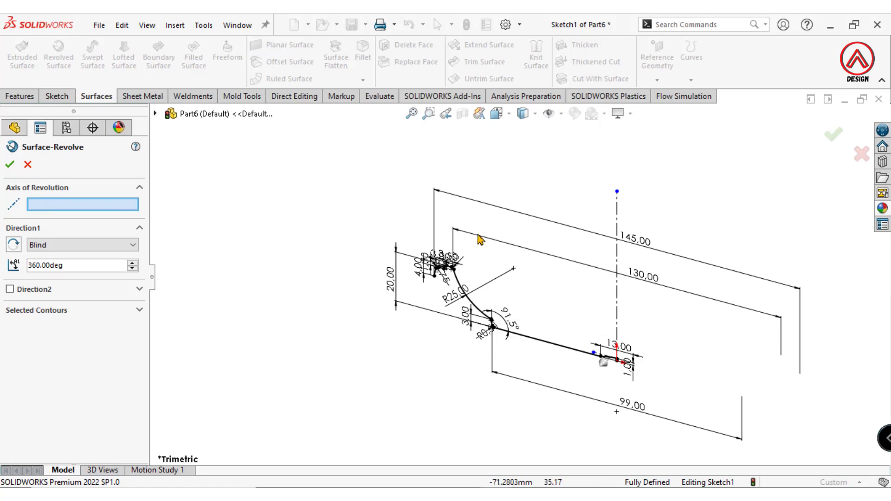
{"action": "left_click", "coordinate": [618, 289]}
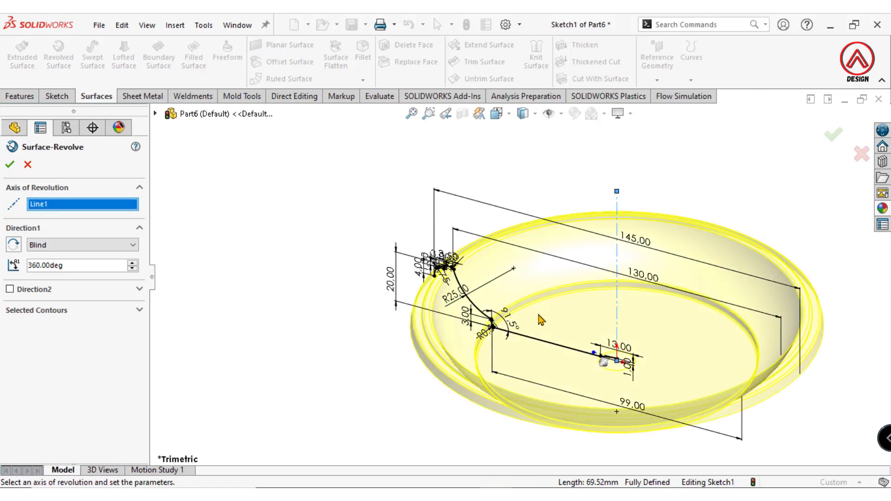
{"action": "left_click", "coordinate": [11, 165]}
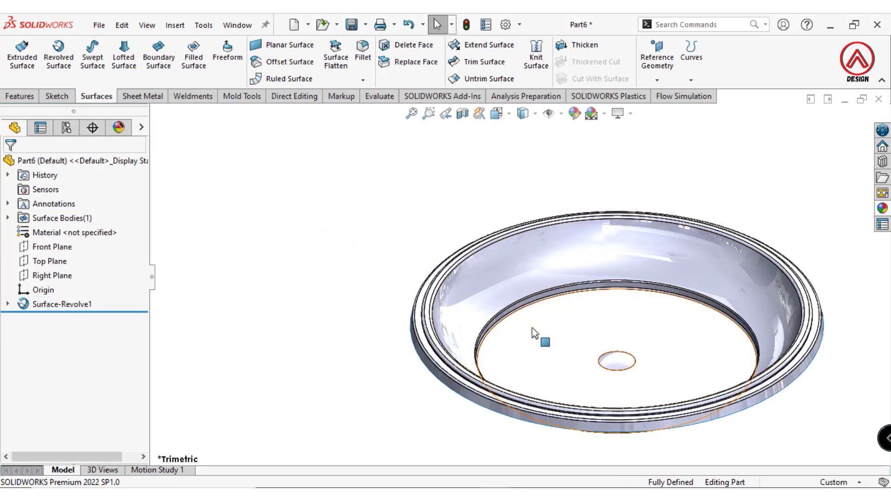
{"action": "mouse_move", "coordinate": [536, 337]}
{"action": "middle_mouse_down"}
{"action": "mouse_move", "coordinate": [542, 289]}
{"action": "mouse_move", "coordinate": [588, 333]}
{"action": "middle_mouse_up"}
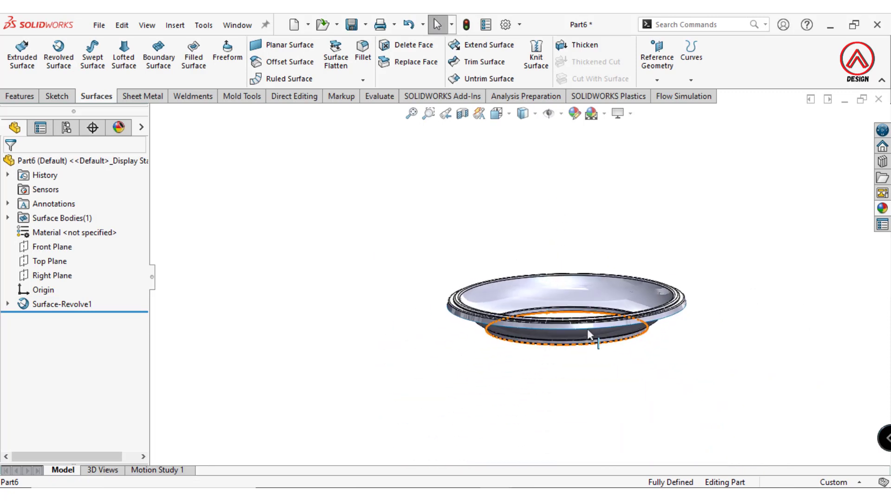
{"action": "scroll", "coordinate": [557, 283], "scroll_direction": "down", "scroll_amount": 2}
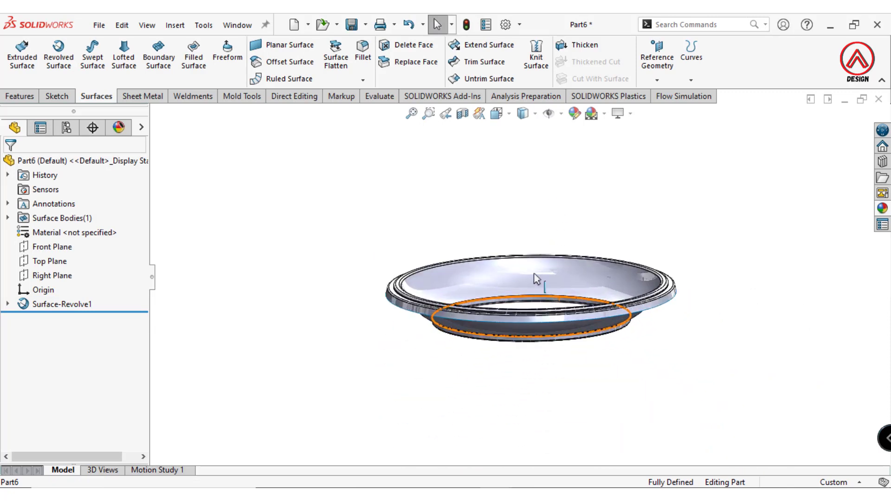
{"action": "scroll", "coordinate": [631, 280], "scroll_direction": "down", "scroll_amount": 2}
{"action": "middle_click_drag", "start_coordinate": [558, 261], "coordinate": [521, 224]}
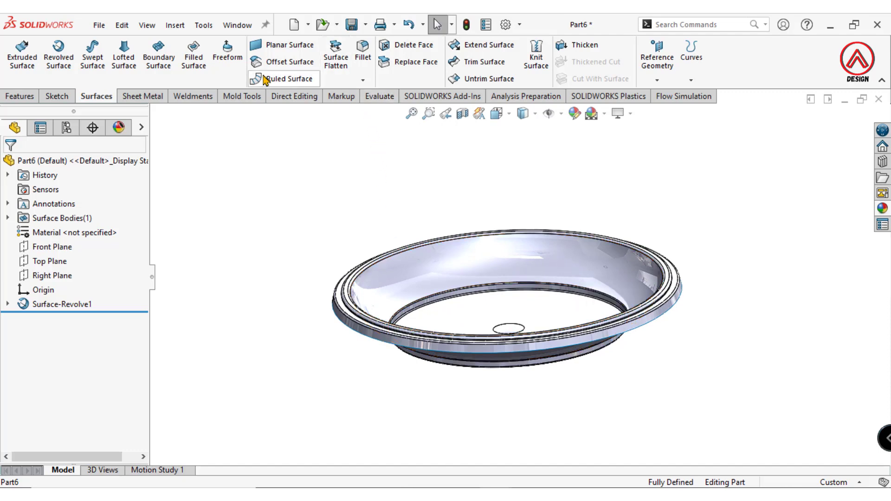
Step: Thicken Surface-Revolve1 by 1.2 mm on side 1 only, orbiting to check the wall
{"action": "left_click", "coordinate": [582, 45]}
{"action": "mouse_move", "coordinate": [489, 311]}
{"action": "middle_mouse_down"}
{"action": "mouse_move", "coordinate": [487, 172]}
{"action": "mouse_move", "coordinate": [487, 298]}
{"action": "mouse_move", "coordinate": [278, 288]}
{"action": "middle_mouse_up"}
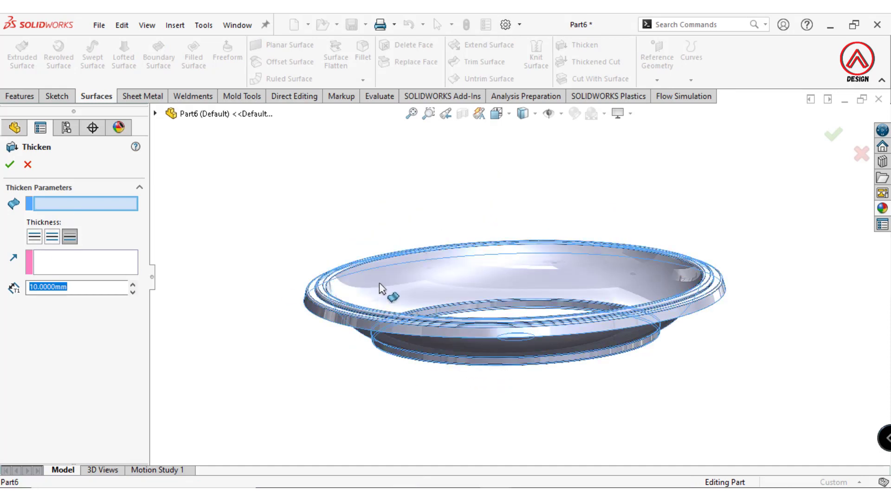
{"action": "left_click", "coordinate": [389, 293]}
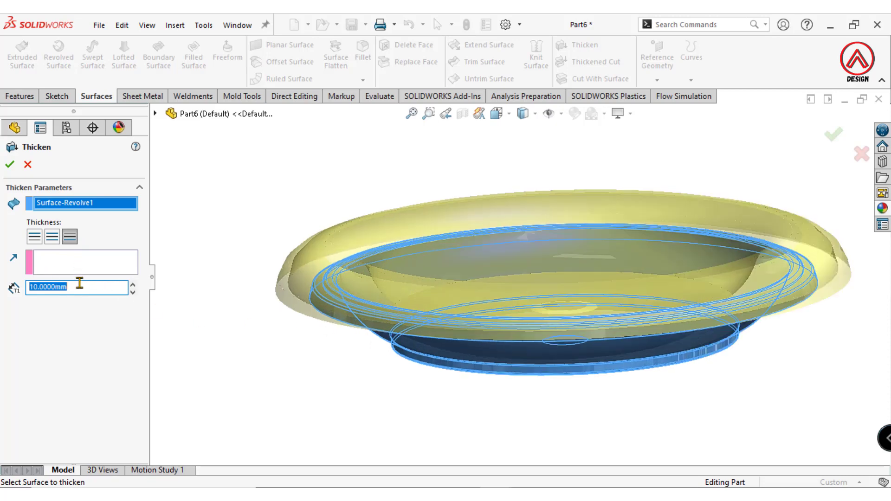
{"action": "type", "text": "1.2"}
{"action": "key", "text": "Return"}
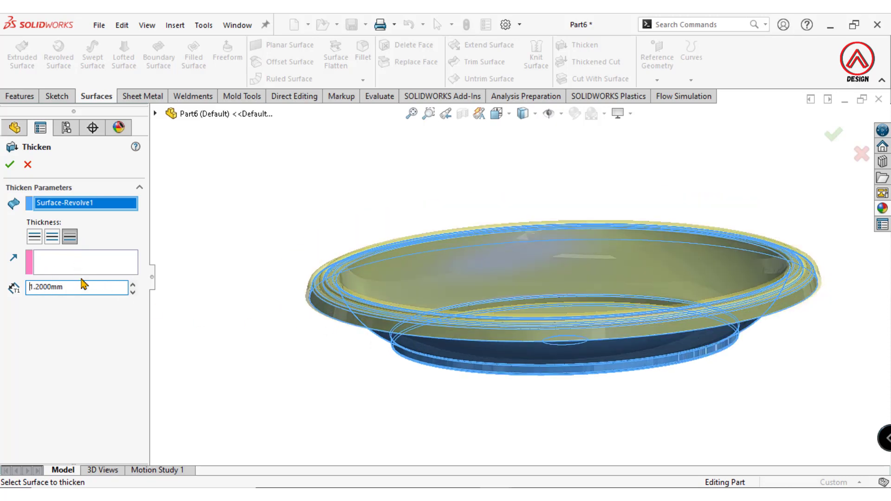
{"action": "scroll", "coordinate": [398, 302], "scroll_direction": "down", "scroll_amount": 3}
{"action": "scroll", "coordinate": [398, 303], "scroll_direction": "down", "scroll_amount": 2}
{"action": "mouse_move", "coordinate": [398, 303]}
{"action": "middle_mouse_down"}
{"action": "mouse_move", "coordinate": [250, 257]}
{"action": "mouse_move", "coordinate": [283, 332]}
{"action": "mouse_move", "coordinate": [279, 306]}
{"action": "mouse_move", "coordinate": [269, 334]}
{"action": "mouse_move", "coordinate": [274, 310]}
{"action": "mouse_move", "coordinate": [267, 322]}
{"action": "mouse_move", "coordinate": [268, 314]}
{"action": "mouse_move", "coordinate": [255, 314]}
{"action": "middle_mouse_up"}
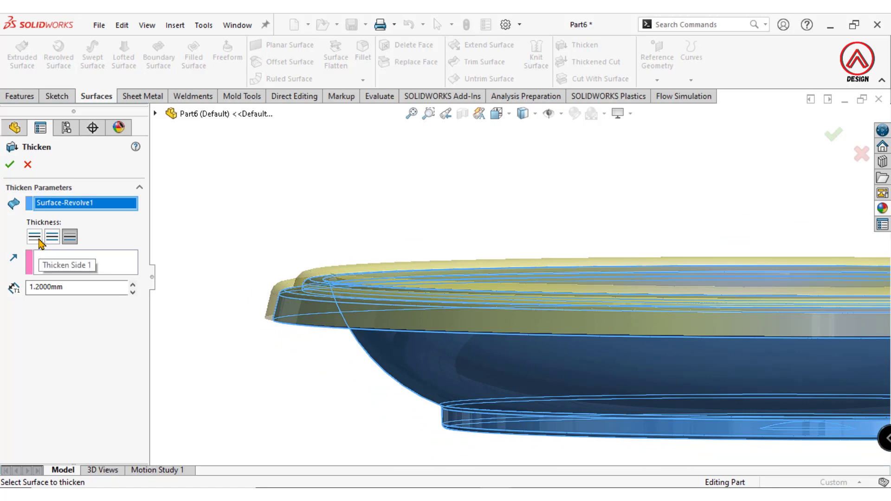
{"action": "left_click", "coordinate": [39, 241]}
{"action": "mouse_move", "coordinate": [239, 319]}
{"action": "middle_mouse_down"}
{"action": "mouse_move", "coordinate": [433, 342]}
{"action": "mouse_move", "coordinate": [381, 318]}
{"action": "middle_mouse_up"}
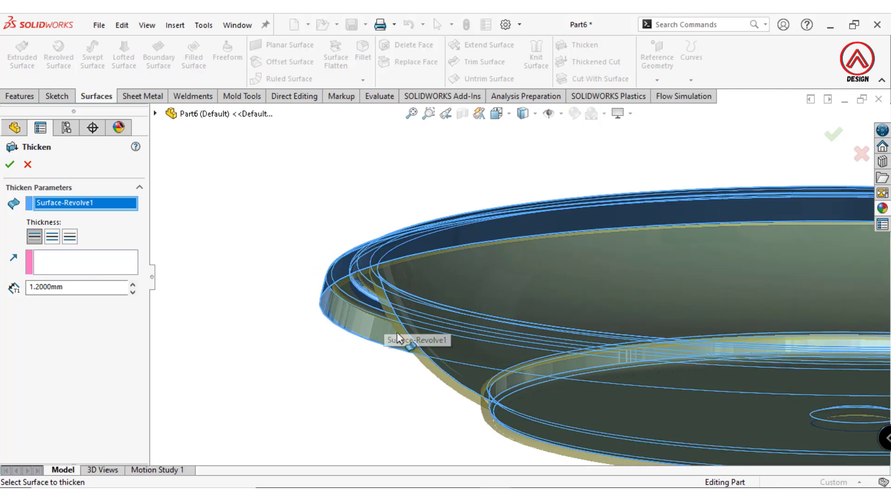
{"action": "scroll", "coordinate": [617, 324], "scroll_direction": "up", "scroll_amount": 3}
{"action": "scroll", "coordinate": [622, 302], "scroll_direction": "up", "scroll_amount": 2}
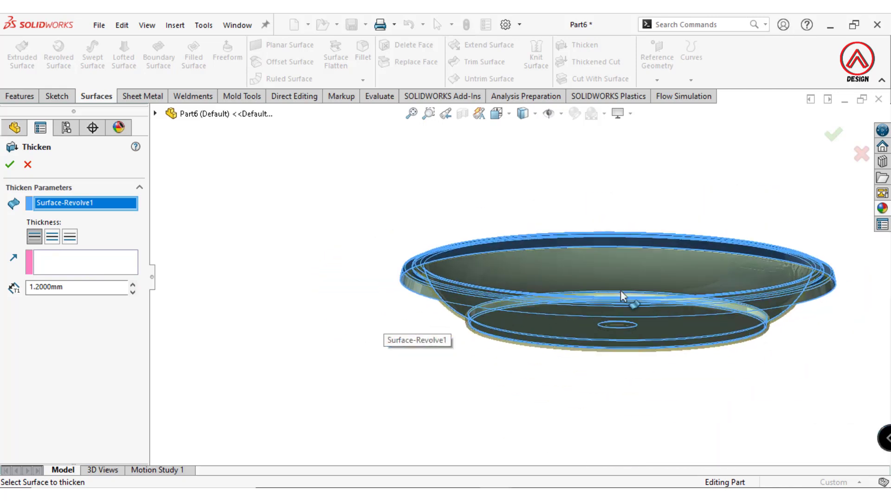
{"action": "left_click", "coordinate": [10, 167]}
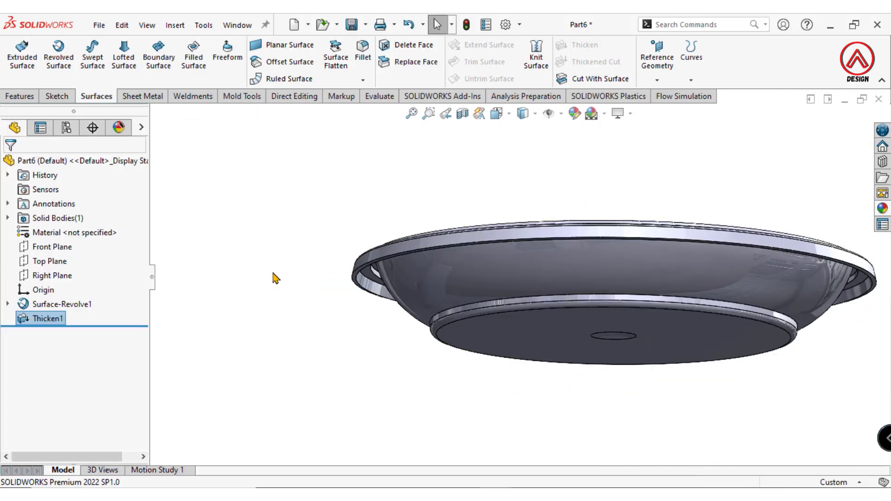
{"action": "middle_click_drag", "start_coordinate": [357, 315], "coordinate": [497, 197]}
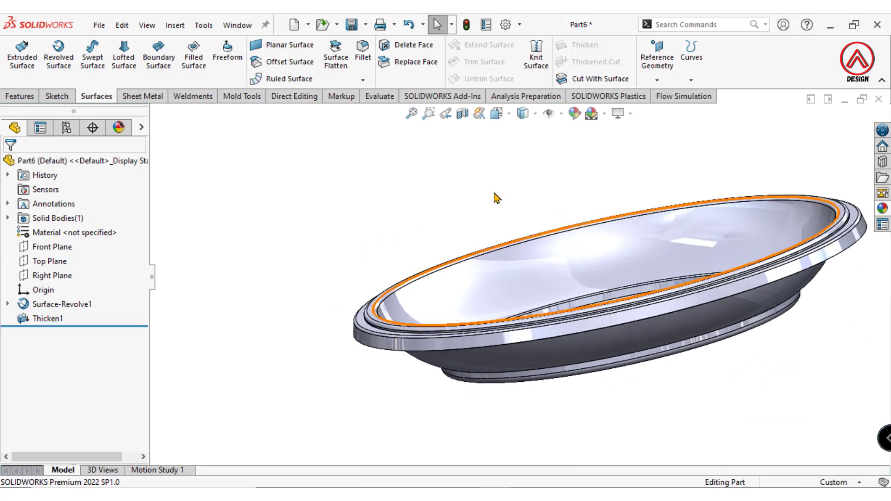
{"action": "left_click", "coordinate": [496, 114]}
{"action": "left_click", "coordinate": [516, 169]}
{"action": "scroll", "coordinate": [415, 276], "scroll_direction": "down", "scroll_amount": 2}
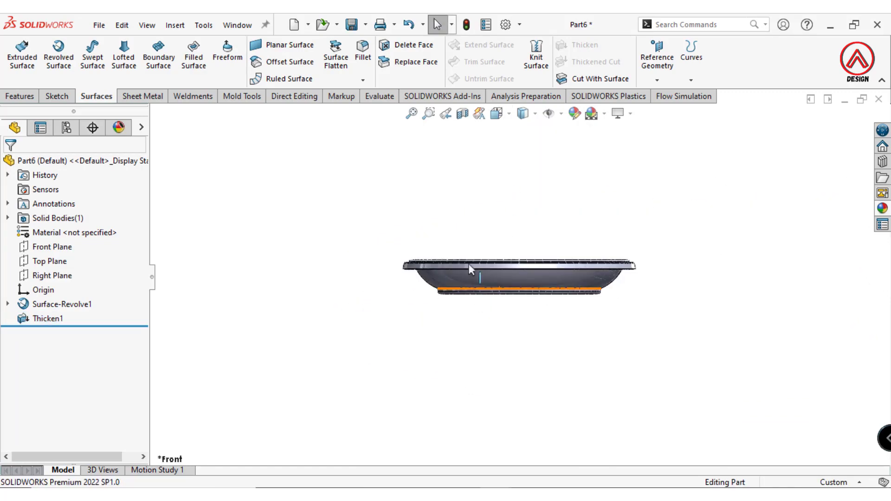
{"action": "scroll", "coordinate": [415, 277], "scroll_direction": "down", "scroll_amount": 3}
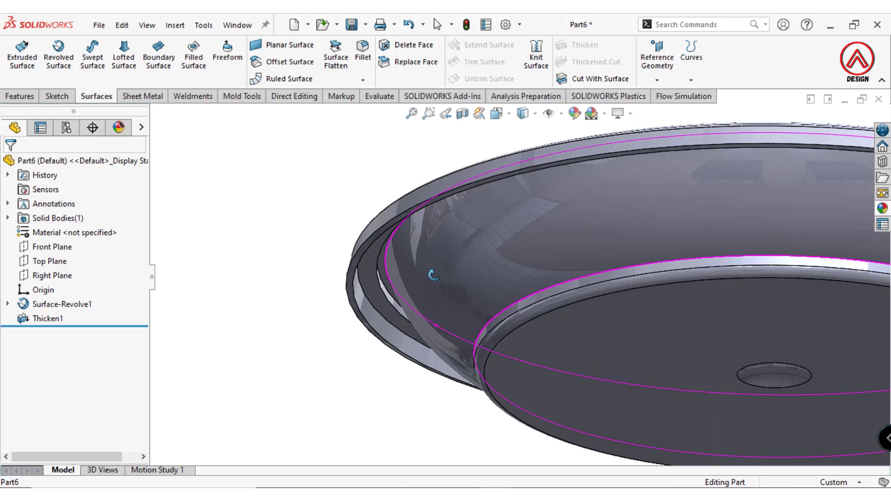
{"action": "middle_click_drag", "start_coordinate": [415, 271], "coordinate": [428, 249]}
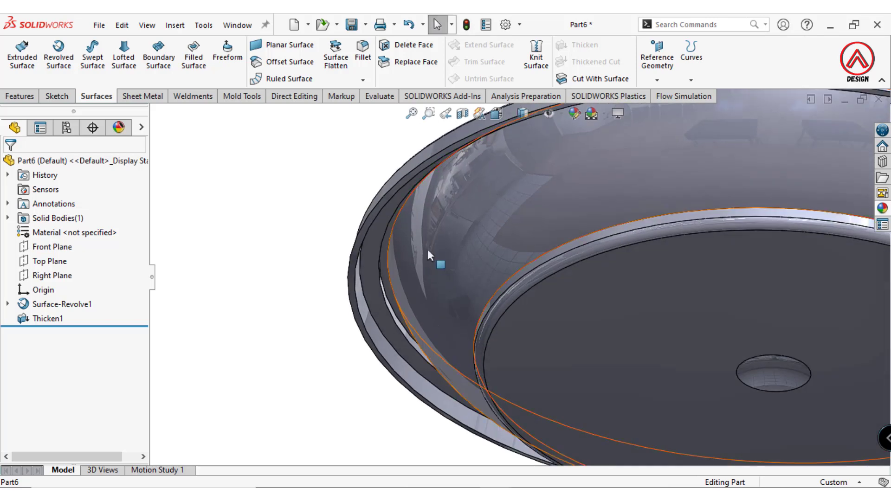
{"action": "scroll", "coordinate": [426, 248], "scroll_direction": "down", "scroll_amount": 4}
{"action": "scroll", "coordinate": [400, 226], "scroll_direction": "up", "scroll_amount": 2}
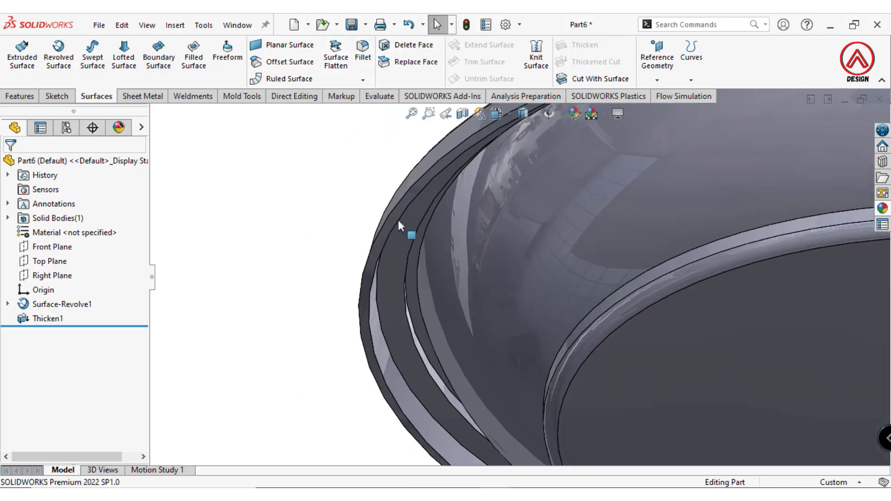
{"action": "left_click", "coordinate": [497, 114]}
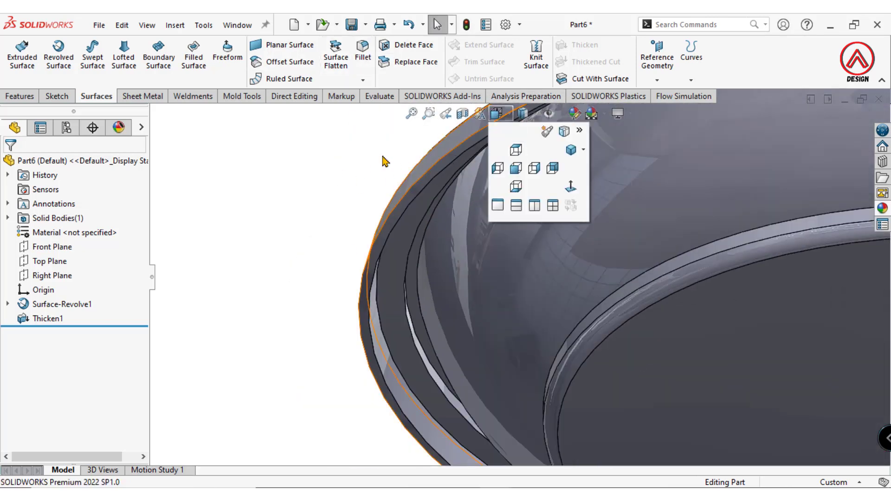
{"action": "left_click", "coordinate": [288, 105]}
Step: Offset the dish's rim face 0.2 mm in the flipped direction with Move Face
{"action": "left_click", "coordinate": [17, 55]}
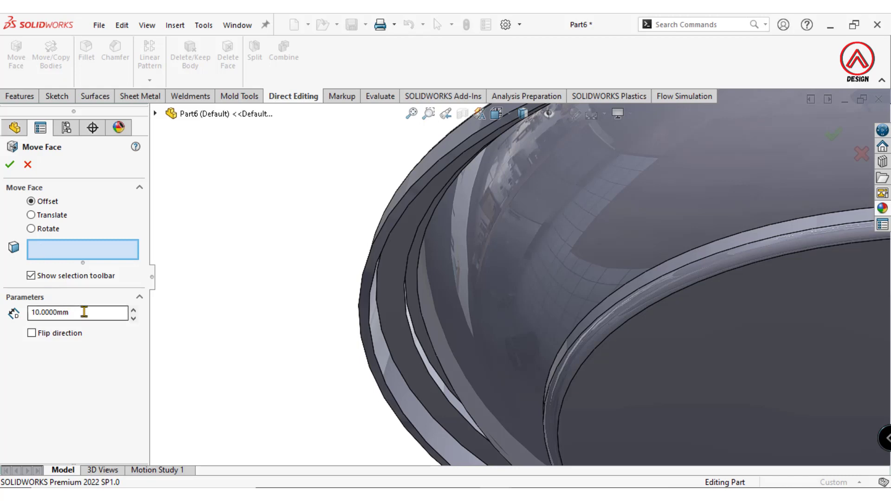
{"action": "middle_click_drag", "start_coordinate": [477, 268], "coordinate": [377, 330]}
{"action": "left_click", "coordinate": [376, 318]}
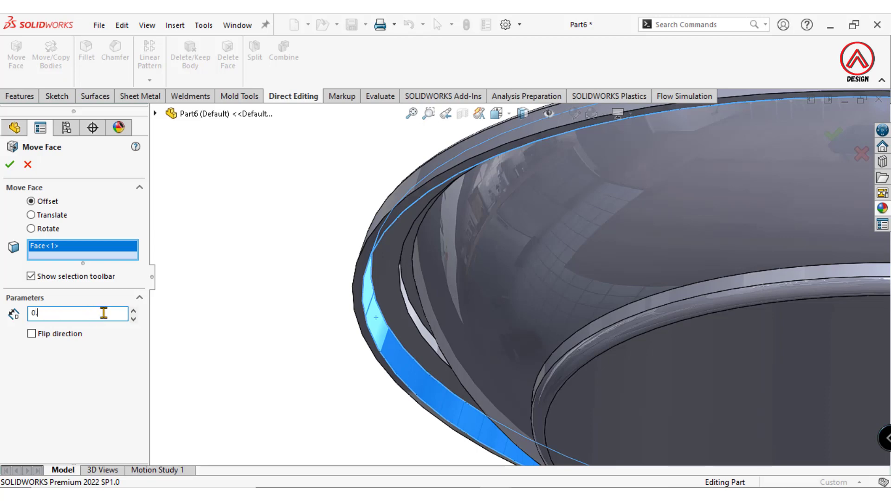
{"action": "left_click", "coordinate": [54, 335]}
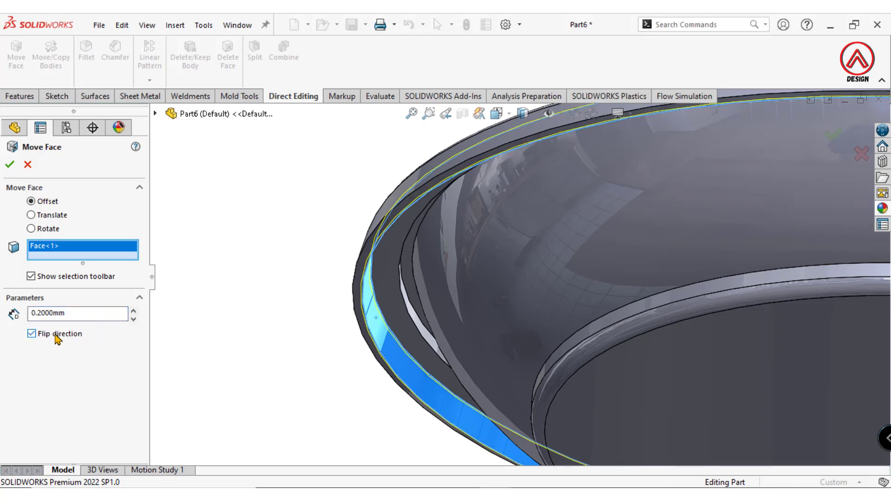
{"action": "left_click", "coordinate": [10, 166]}
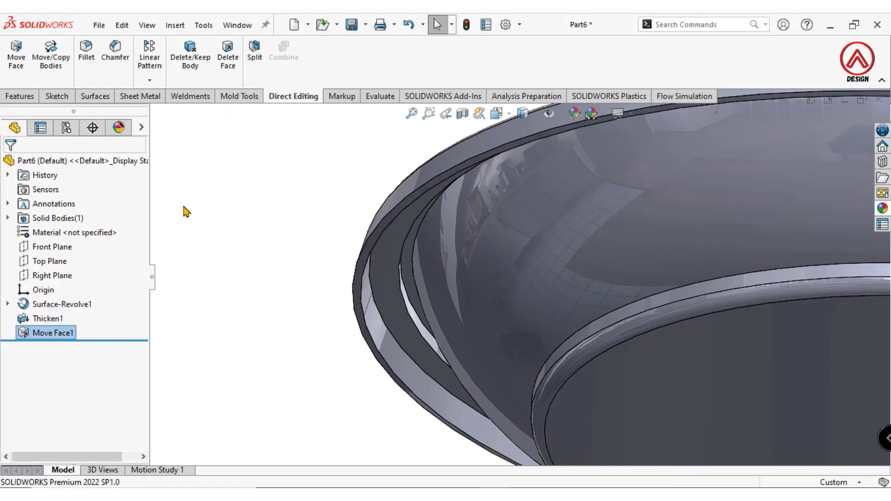
{"action": "middle_click_drag", "start_coordinate": [256, 201], "coordinate": [300, 115]}
{"action": "right_click", "coordinate": [295, 102]}
{"action": "mouse_move", "coordinate": [369, 140]}
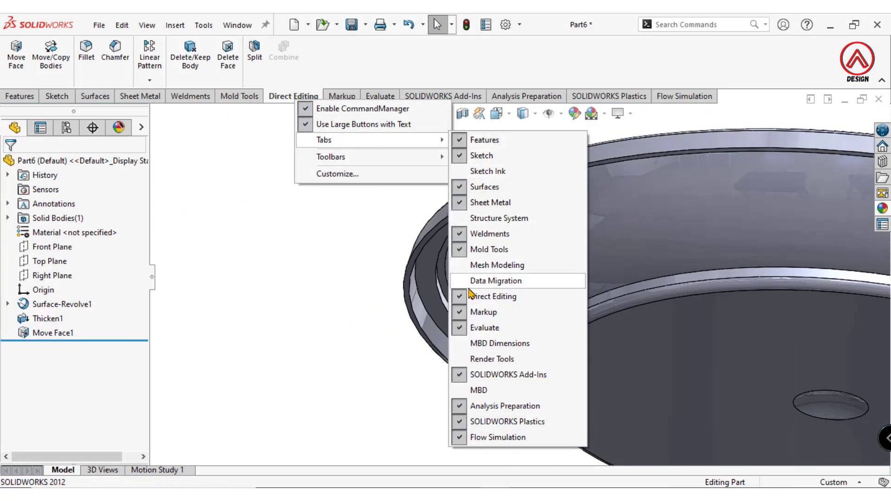
{"action": "middle_click_drag", "start_coordinate": [413, 279], "coordinate": [492, 118]}
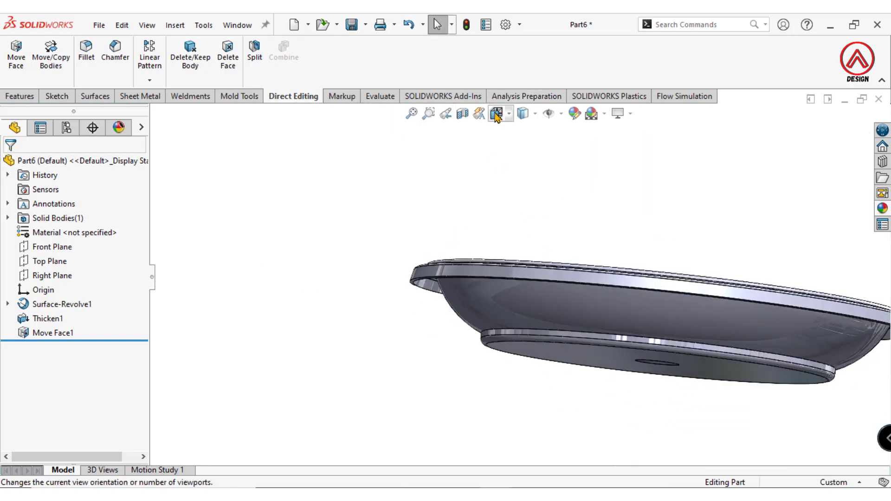
{"action": "mouse_move", "coordinate": [517, 348]}
{"action": "middle_mouse_down"}
{"action": "mouse_move", "coordinate": [477, 427]}
{"action": "mouse_move", "coordinate": [495, 348]}
{"action": "mouse_move", "coordinate": [504, 361]}
{"action": "middle_mouse_up"}
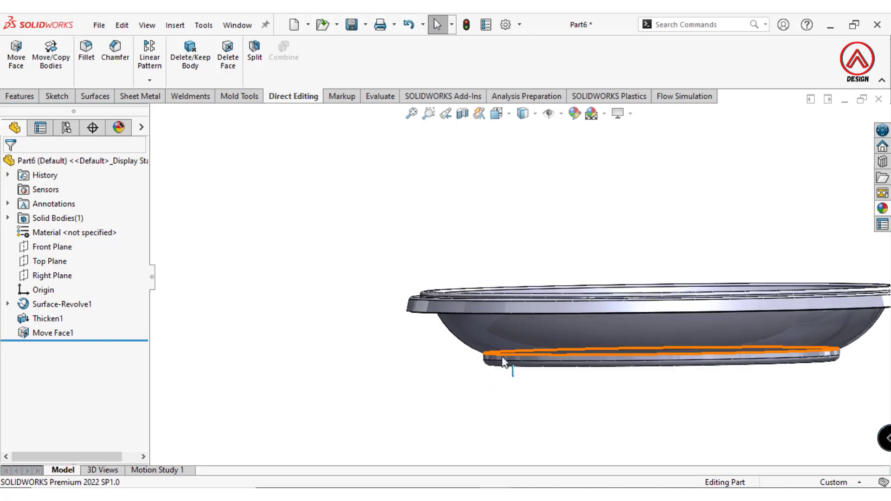
Step: Switch to Front view and section the dish along the Front Plane to view the rim profile
{"action": "left_click", "coordinate": [496, 113]}
{"action": "left_click", "coordinate": [517, 178]}
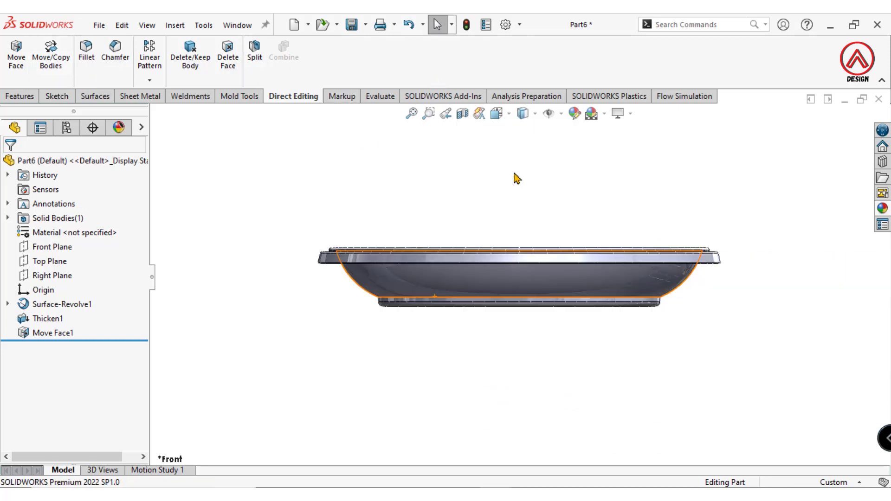
{"action": "left_click", "coordinate": [462, 114]}
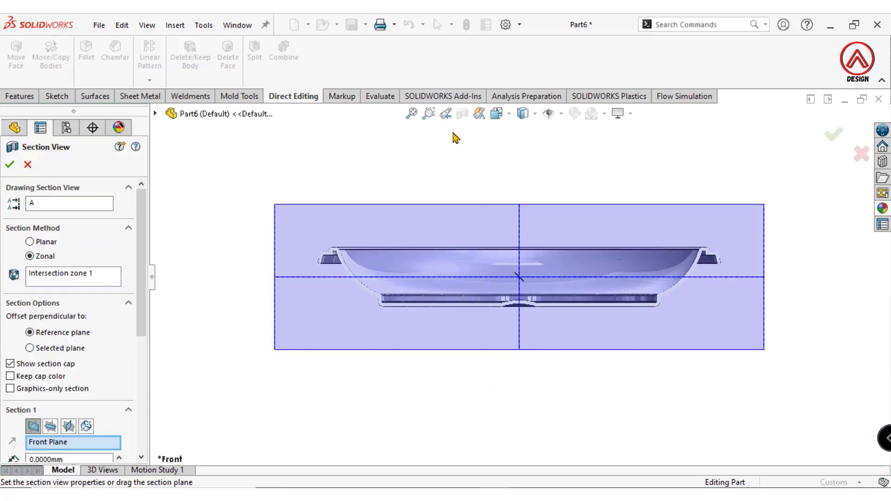
{"action": "left_click", "coordinate": [17, 166]}
{"action": "scroll", "coordinate": [388, 255], "scroll_direction": "down", "scroll_amount": 3}
{"action": "scroll", "coordinate": [376, 291], "scroll_direction": "down", "scroll_amount": 3}
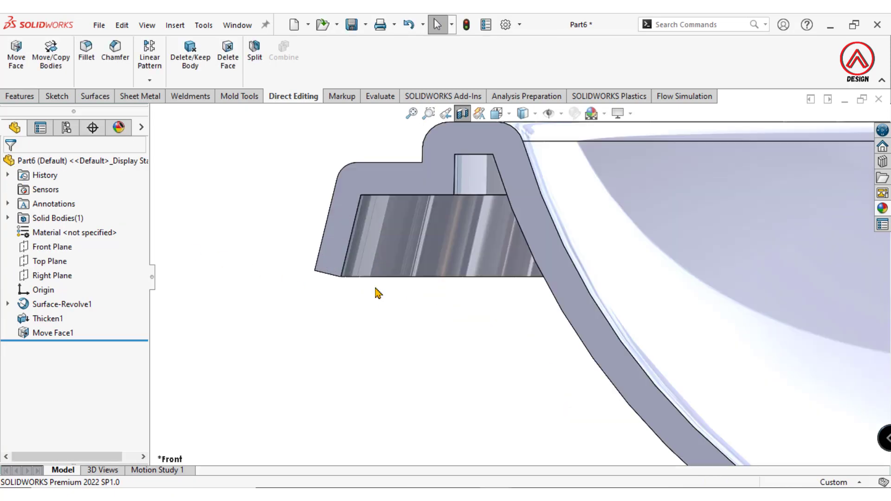
{"action": "scroll", "coordinate": [310, 265], "scroll_direction": "down", "scroll_amount": 3}
{"action": "scroll", "coordinate": [313, 264], "scroll_direction": "up", "scroll_amount": 3}
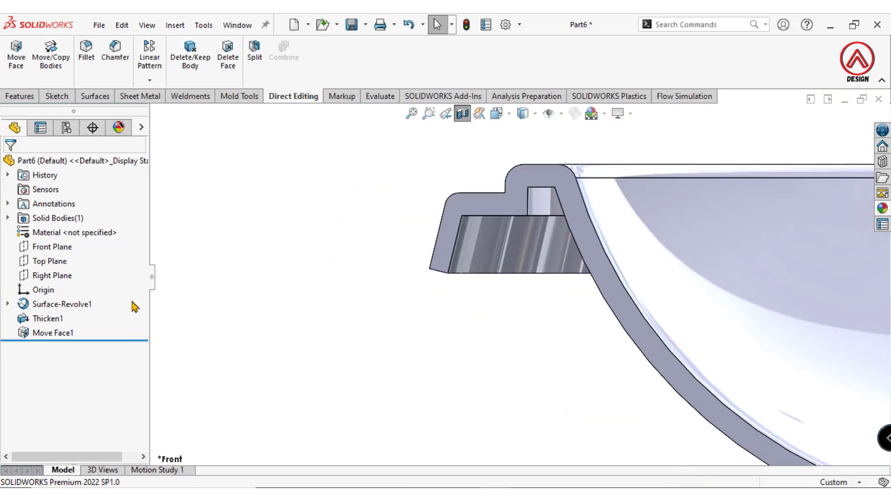
{"action": "mouse_move", "coordinate": [672, 271]}
{"action": "middle_mouse_down"}
{"action": "mouse_move", "coordinate": [478, 300]}
{"action": "mouse_move", "coordinate": [473, 260]}
{"action": "mouse_move", "coordinate": [492, 274]}
{"action": "middle_mouse_up"}
Step: Turn off the section view and pick the first six rim edges for a 0.5 mm fillet
{"action": "left_click", "coordinate": [463, 113]}
{"action": "left_click", "coordinate": [21, 96]}
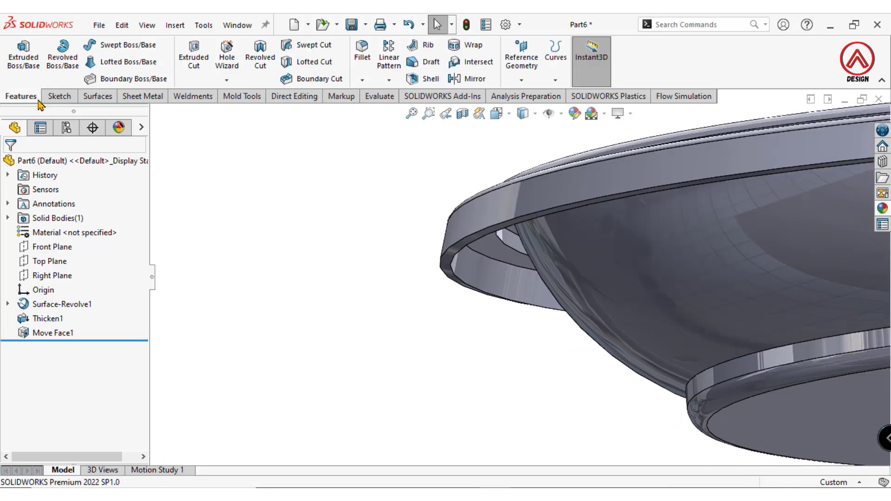
{"action": "scroll", "coordinate": [407, 294], "scroll_direction": "down", "scroll_amount": 3}
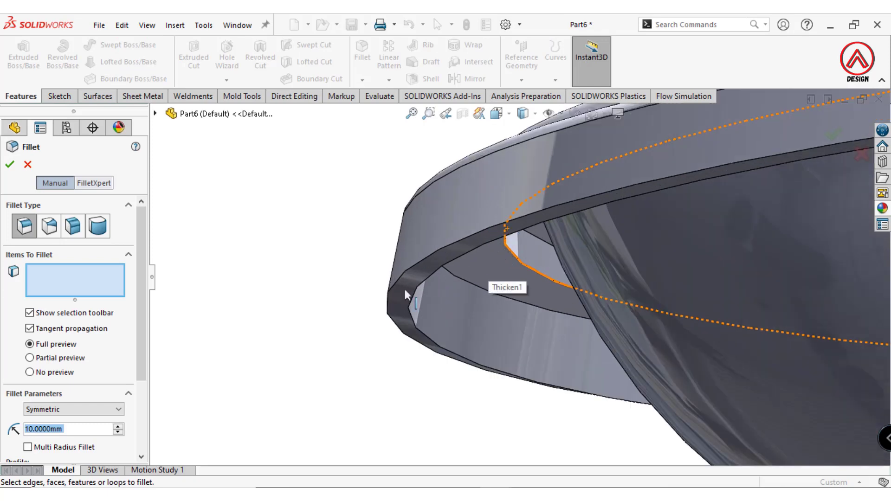
{"action": "type", "text": "0.5"}
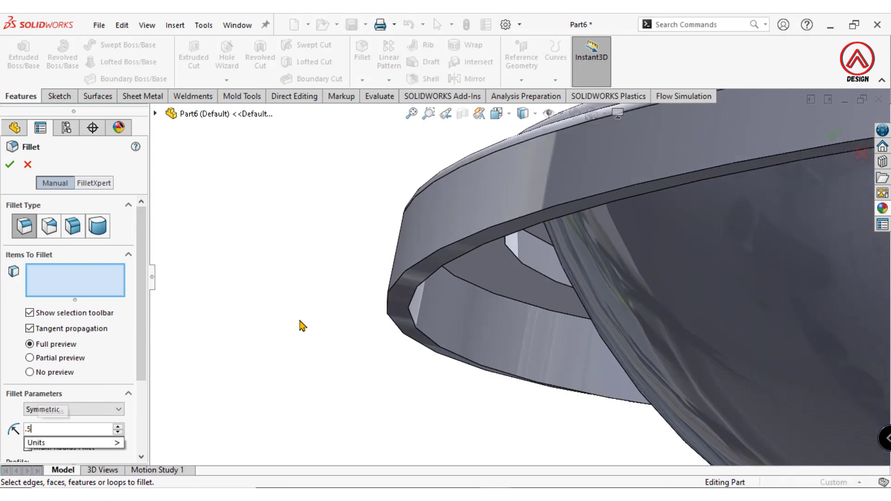
{"action": "left_click", "coordinate": [426, 281]}
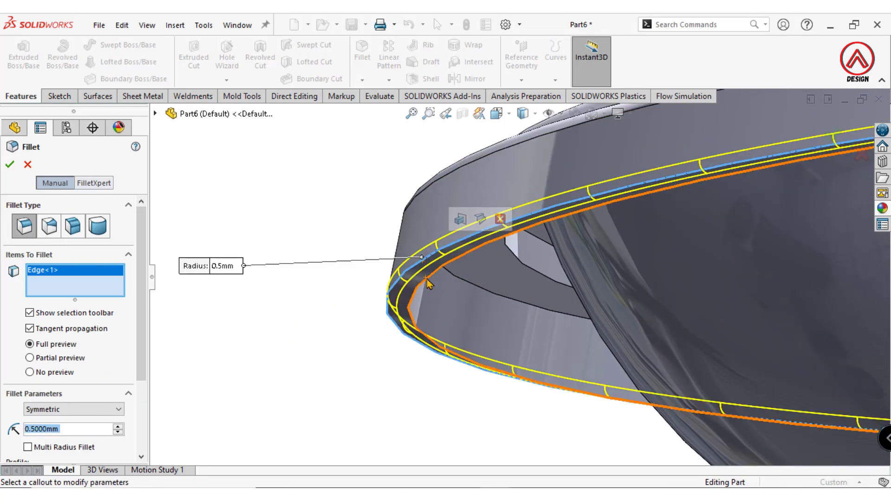
{"action": "left_click", "coordinate": [426, 281]}
{"action": "mouse_move", "coordinate": [426, 281]}
{"action": "middle_mouse_down"}
{"action": "mouse_move", "coordinate": [403, 319]}
{"action": "mouse_move", "coordinate": [509, 291]}
{"action": "mouse_move", "coordinate": [522, 308]}
{"action": "middle_mouse_up"}
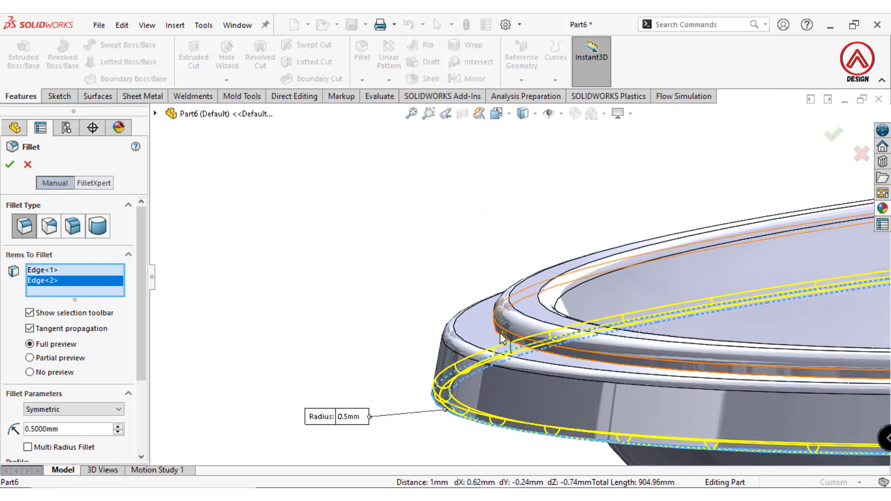
{"action": "left_click", "coordinate": [551, 388]}
{"action": "mouse_move", "coordinate": [551, 388]}
{"action": "middle_mouse_down"}
{"action": "mouse_move", "coordinate": [593, 405]}
{"action": "mouse_move", "coordinate": [575, 302]}
{"action": "middle_mouse_up"}
{"action": "left_click", "coordinate": [572, 299]}
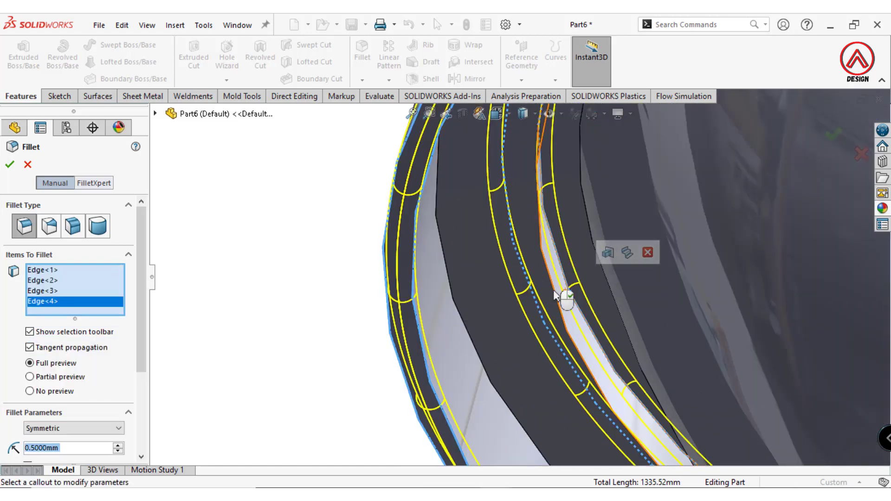
{"action": "left_click", "coordinate": [556, 293]}
{"action": "mouse_move", "coordinate": [556, 294]}
{"action": "middle_mouse_down"}
{"action": "mouse_move", "coordinate": [593, 249]}
{"action": "mouse_move", "coordinate": [614, 277]}
{"action": "middle_mouse_up"}
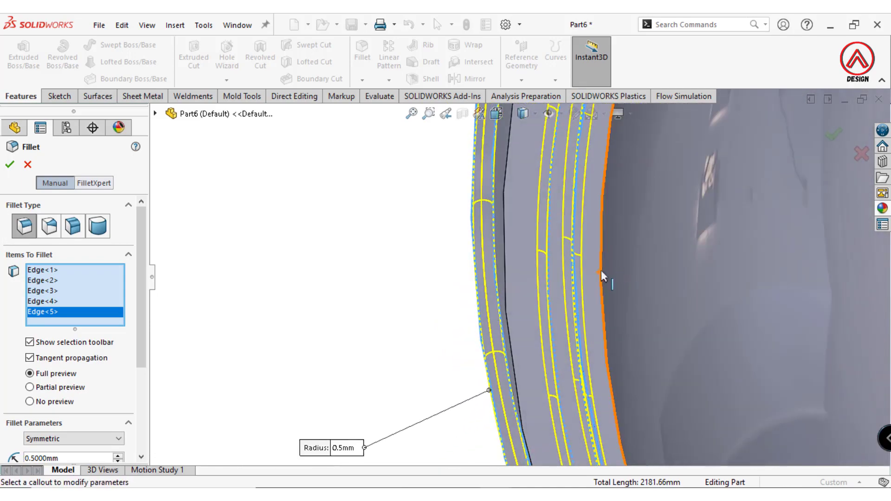
{"action": "left_click", "coordinate": [600, 270]}
Step: Add a seventh edge and confirm the 0.5 mm Fillet1
{"action": "scroll", "coordinate": [601, 274], "scroll_direction": "up", "scroll_amount": 5}
{"action": "scroll", "coordinate": [600, 278], "scroll_direction": "up", "scroll_amount": 5}
{"action": "mouse_move", "coordinate": [606, 291]}
{"action": "middle_mouse_down"}
{"action": "mouse_move", "coordinate": [556, 305]}
{"action": "mouse_move", "coordinate": [537, 183]}
{"action": "middle_mouse_up"}
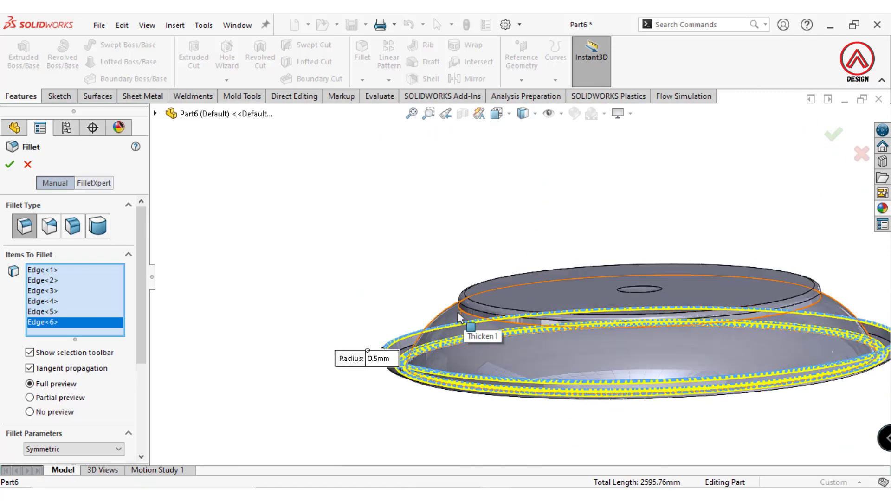
{"action": "left_click", "coordinate": [458, 317]}
{"action": "middle_click_drag", "start_coordinate": [430, 228], "coordinate": [447, 439]}
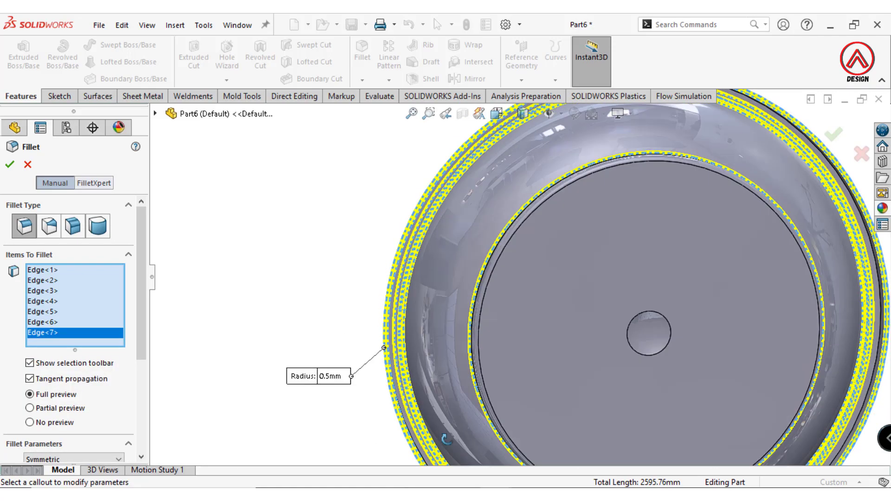
{"action": "scroll", "coordinate": [563, 257], "scroll_direction": "up", "scroll_amount": 5}
{"action": "middle_click_drag", "start_coordinate": [563, 258], "coordinate": [529, 322]}
{"action": "scroll", "coordinate": [529, 322], "scroll_direction": "down", "scroll_amount": 5}
{"action": "scroll", "coordinate": [427, 337], "scroll_direction": "down", "scroll_amount": 3}
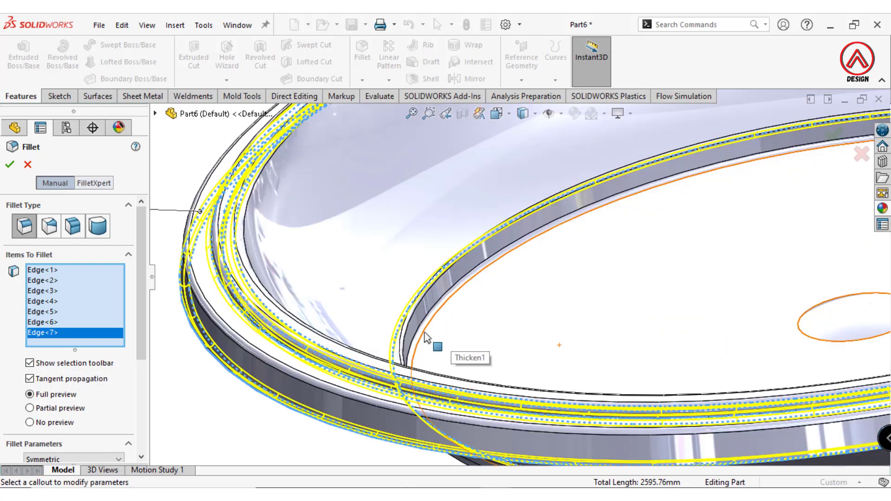
{"action": "scroll", "coordinate": [400, 275], "scroll_direction": "up", "scroll_amount": 2}
{"action": "left_click", "coordinate": [11, 166]}
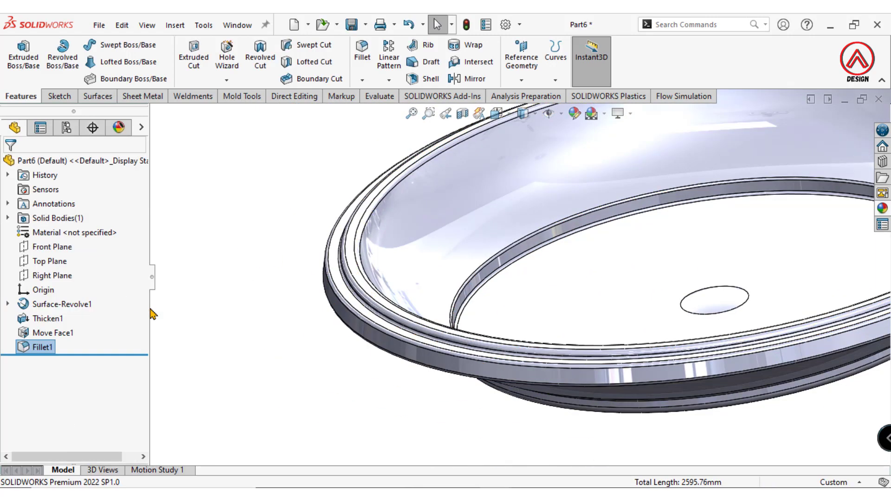
Step: Reopen Fillet1 via Edit Feature to review its edges, then close it
{"action": "scroll", "coordinate": [353, 341], "scroll_direction": "up", "scroll_amount": 2}
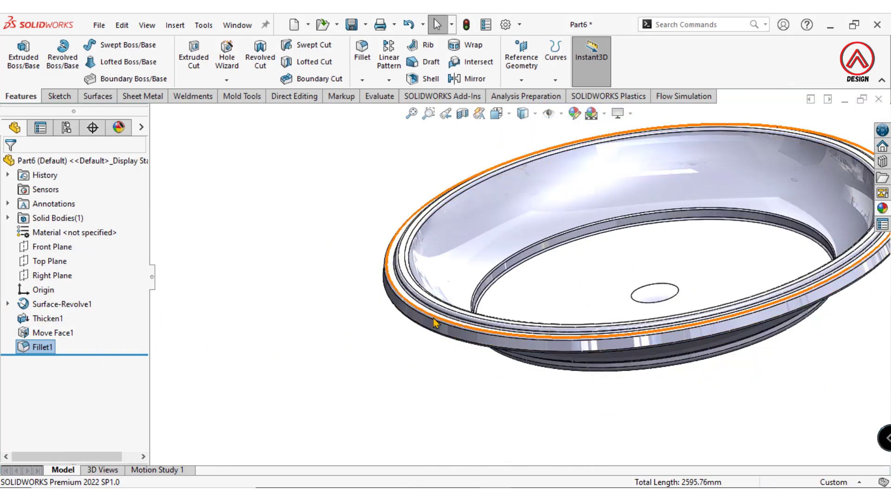
{"action": "key", "text": "f"}
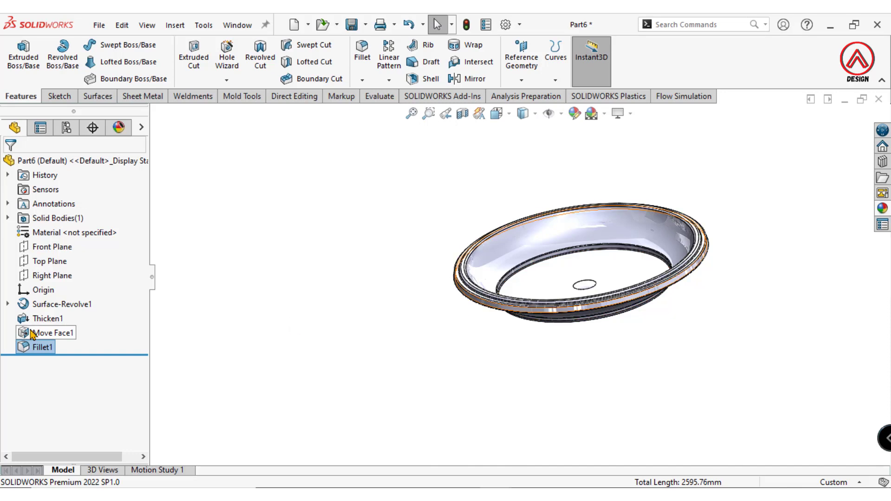
{"action": "left_click", "coordinate": [53, 332]}
{"action": "left_click", "coordinate": [42, 348]}
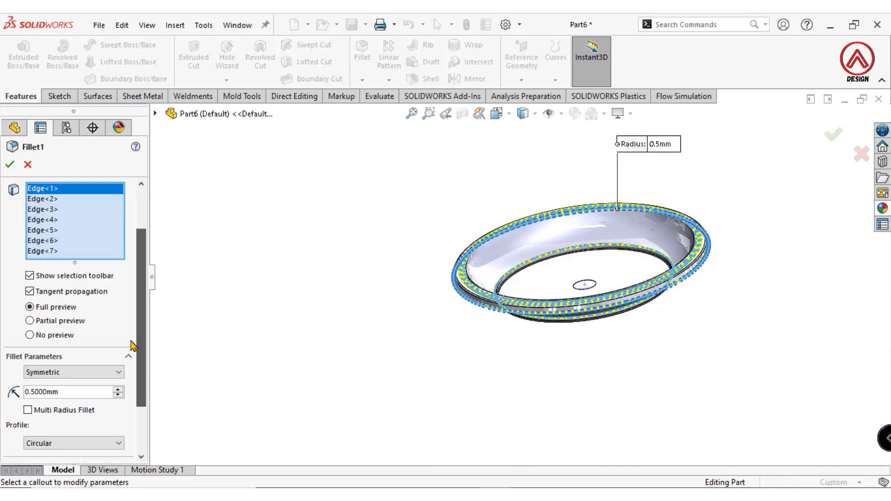
{"action": "scroll", "coordinate": [131, 342], "scroll_direction": "down", "scroll_amount": 1}
{"action": "scroll", "coordinate": [140, 382], "scroll_direction": "down", "scroll_amount": 1}
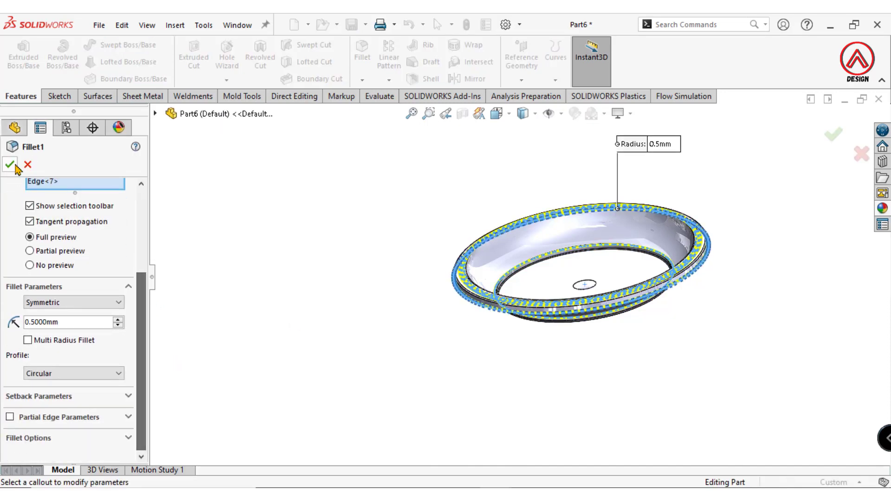
{"action": "key", "text": "Return"}
{"action": "mouse_move", "coordinate": [439, 292]}
{"action": "middle_mouse_down"}
{"action": "mouse_move", "coordinate": [536, 299]}
{"action": "mouse_move", "coordinate": [533, 260]}
{"action": "middle_mouse_up"}
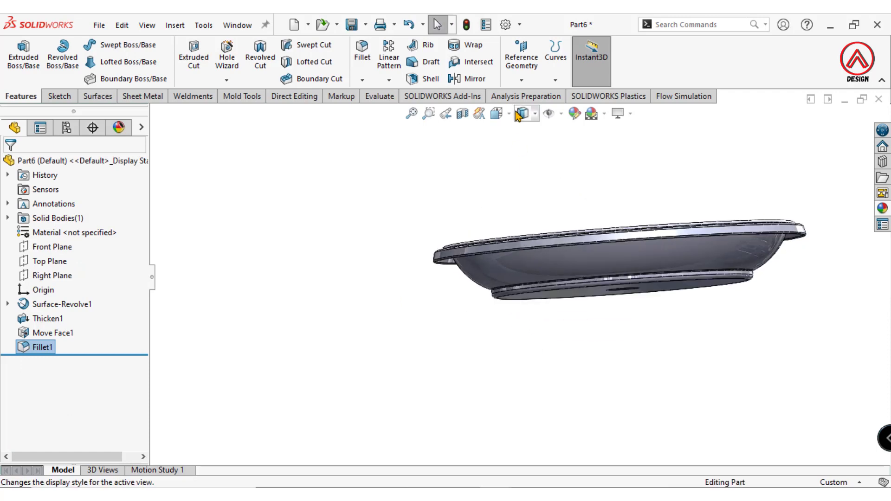
Step: Switch to Front view and zoom in on the pot's rim
{"action": "left_click", "coordinate": [496, 113]}
{"action": "left_click", "coordinate": [516, 173]}
{"action": "scroll", "coordinate": [356, 268], "scroll_direction": "down", "scroll_amount": 2}
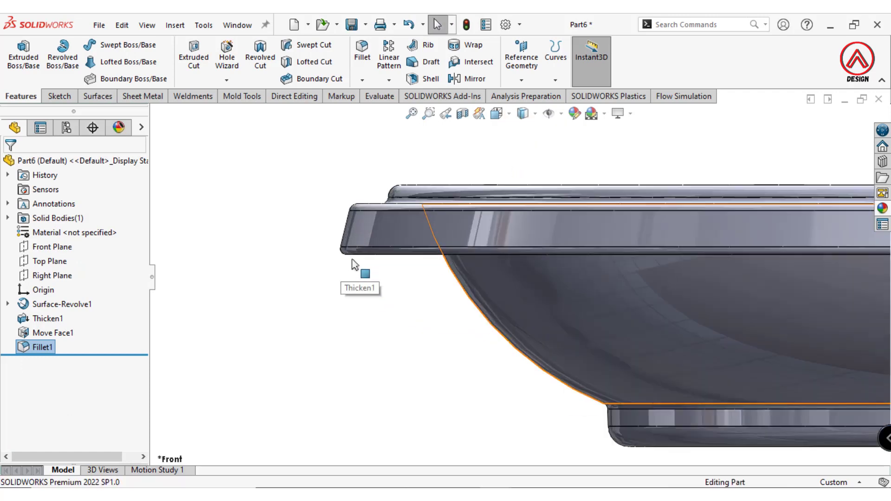
{"action": "scroll", "coordinate": [397, 253], "scroll_direction": "down", "scroll_amount": 2}
{"action": "scroll", "coordinate": [487, 248], "scroll_direction": "down", "scroll_amount": 1}
{"action": "scroll", "coordinate": [512, 252], "scroll_direction": "down", "scroll_amount": 1}
{"action": "scroll", "coordinate": [513, 253], "scroll_direction": "up", "scroll_amount": 1}
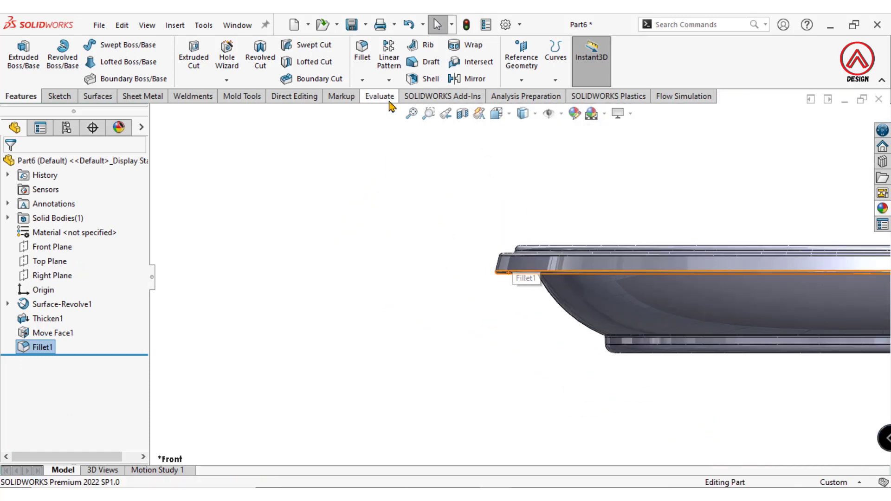
Step: Run a Draft Analysis on the pot with a reference face, then close it
{"action": "left_click", "coordinate": [379, 96]}
{"action": "left_click", "coordinate": [446, 45]}
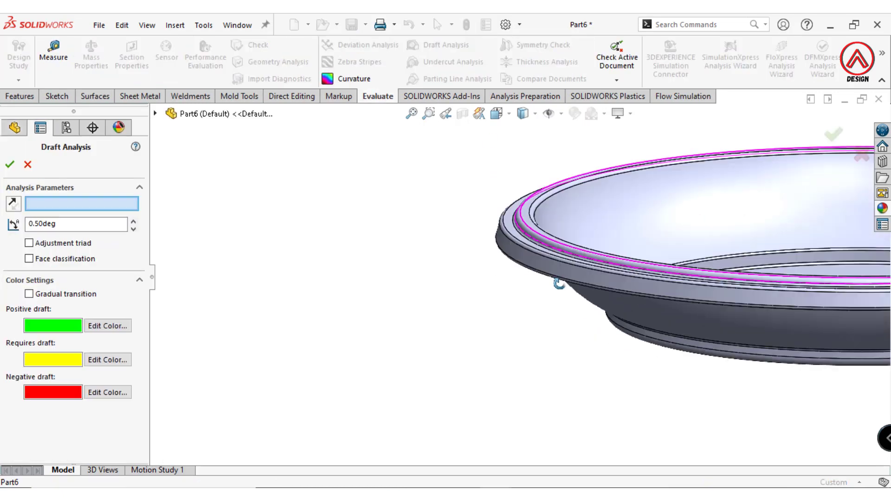
{"action": "mouse_move", "coordinate": [563, 282]}
{"action": "middle_mouse_down"}
{"action": "mouse_move", "coordinate": [557, 242]}
{"action": "mouse_move", "coordinate": [694, 317]}
{"action": "mouse_move", "coordinate": [603, 278]}
{"action": "middle_mouse_up"}
{"action": "left_click", "coordinate": [536, 237]}
{"action": "left_click", "coordinate": [27, 164]}
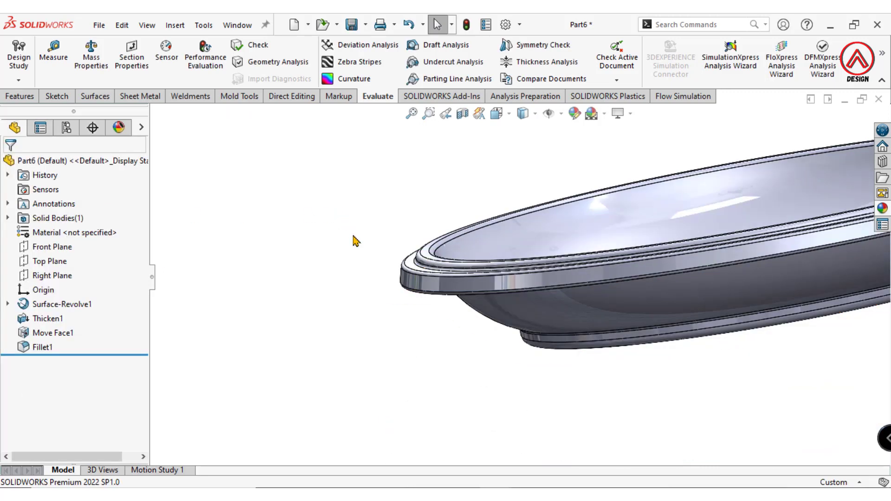
{"action": "scroll", "coordinate": [510, 279], "scroll_direction": "up", "scroll_amount": 5}
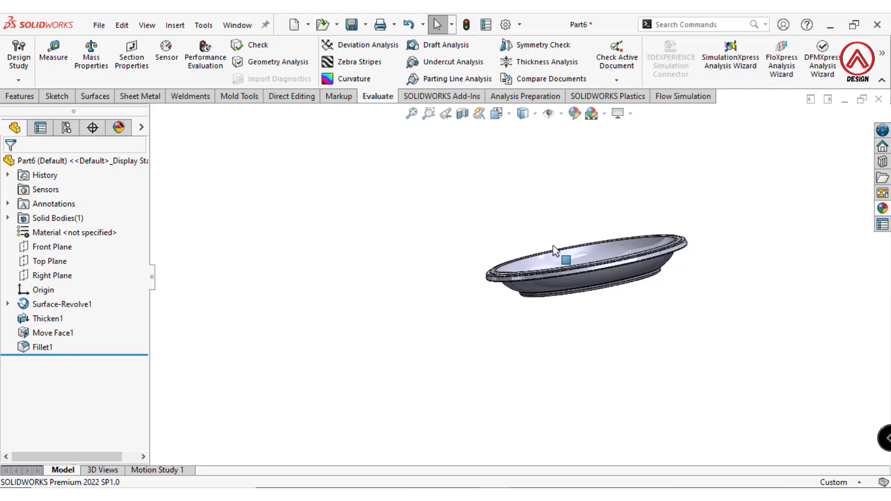
Step: Select the pot's flat base face and view it Normal To
{"action": "middle_click_drag", "start_coordinate": [607, 233], "coordinate": [511, 367]}
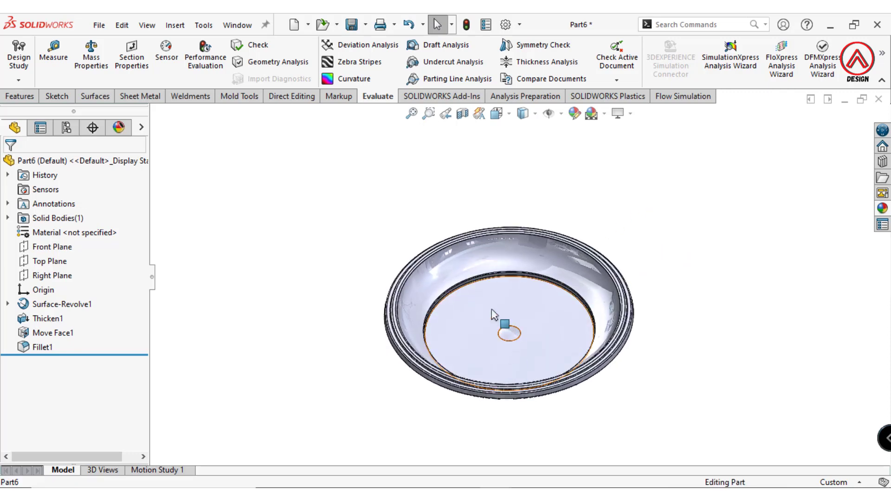
{"action": "left_click", "coordinate": [492, 310]}
{"action": "left_click", "coordinate": [606, 274]}
{"action": "left_click", "coordinate": [748, 197]}
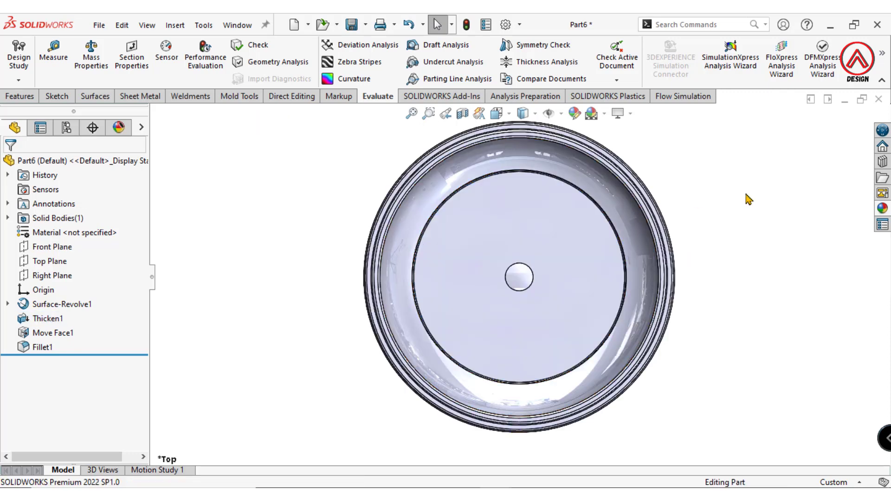
{"action": "scroll", "coordinate": [567, 242], "scroll_direction": "up", "scroll_amount": 1}
{"action": "scroll", "coordinate": [525, 252], "scroll_direction": "down", "scroll_amount": 3}
{"action": "left_click", "coordinate": [501, 251]}
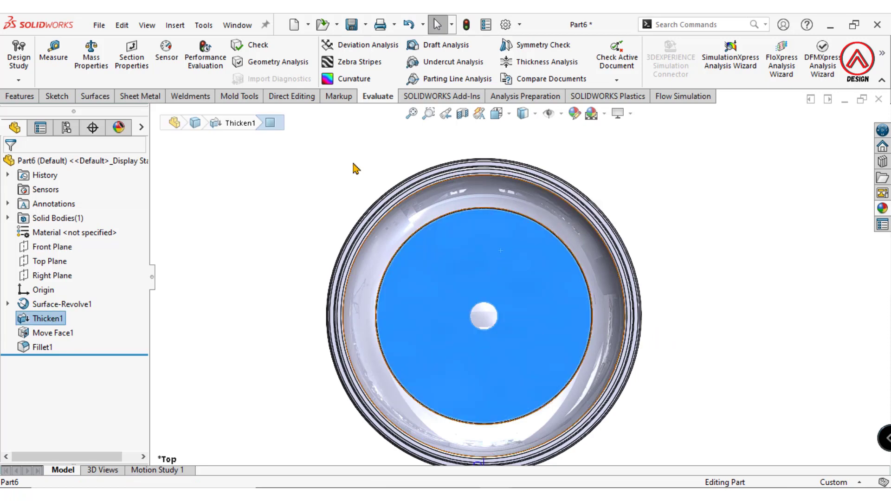
Step: Create Plane1 2 mm offset from the base face and view it Normal To
{"action": "left_click", "coordinate": [14, 101]}
{"action": "left_click", "coordinate": [522, 69]}
{"action": "left_click", "coordinate": [529, 94]}
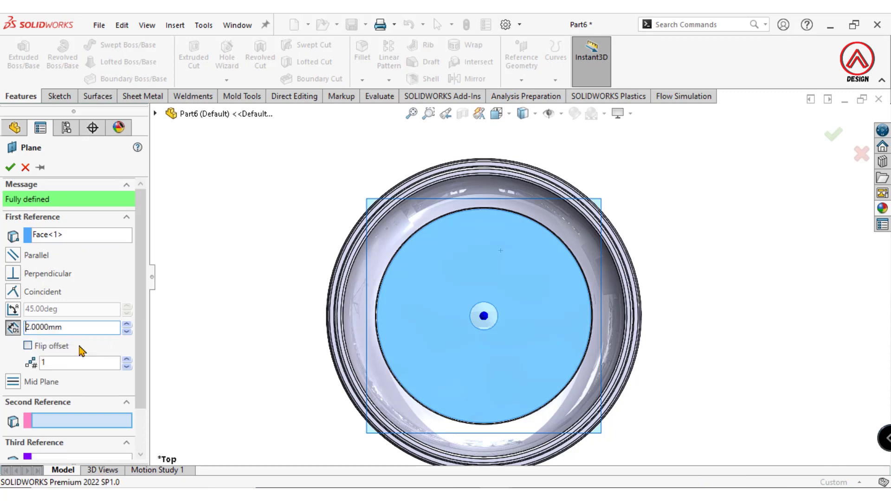
{"action": "scroll", "coordinate": [141, 435], "scroll_direction": "down", "scroll_amount": 3}
{"action": "middle_click_drag", "start_coordinate": [423, 301], "coordinate": [423, 199]}
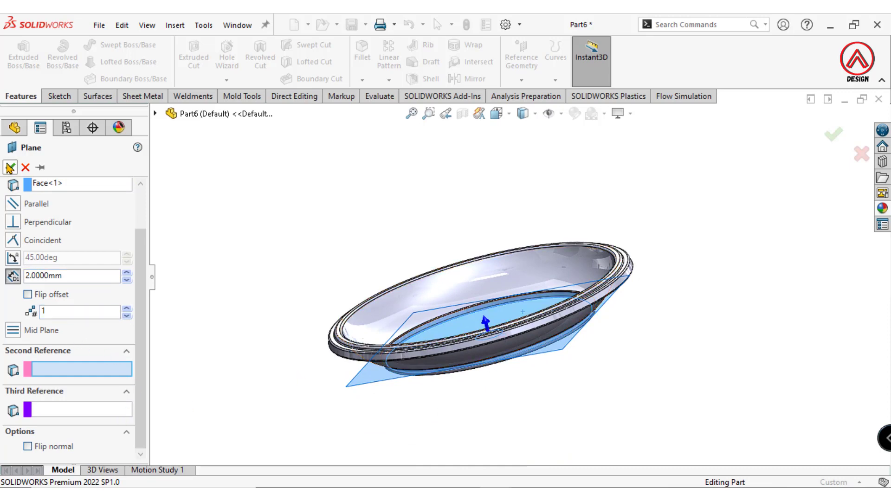
{"action": "left_click", "coordinate": [9, 168]}
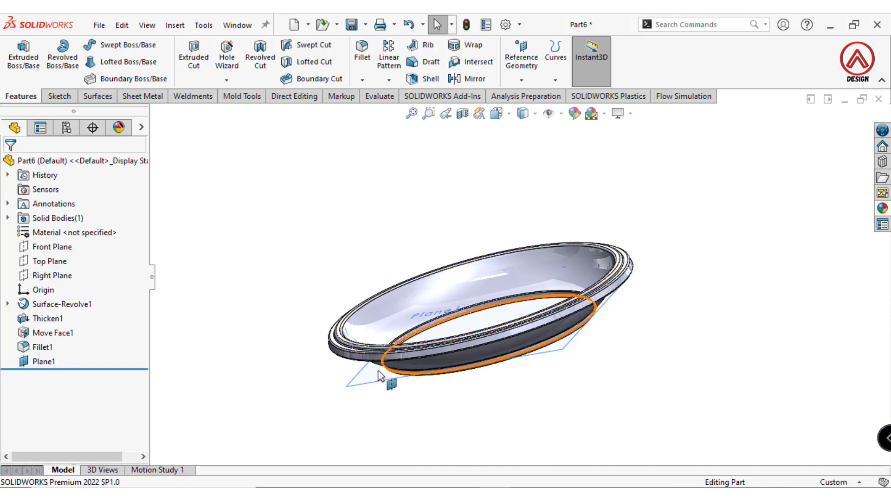
{"action": "left_click", "coordinate": [392, 373]}
{"action": "left_click", "coordinate": [488, 334]}
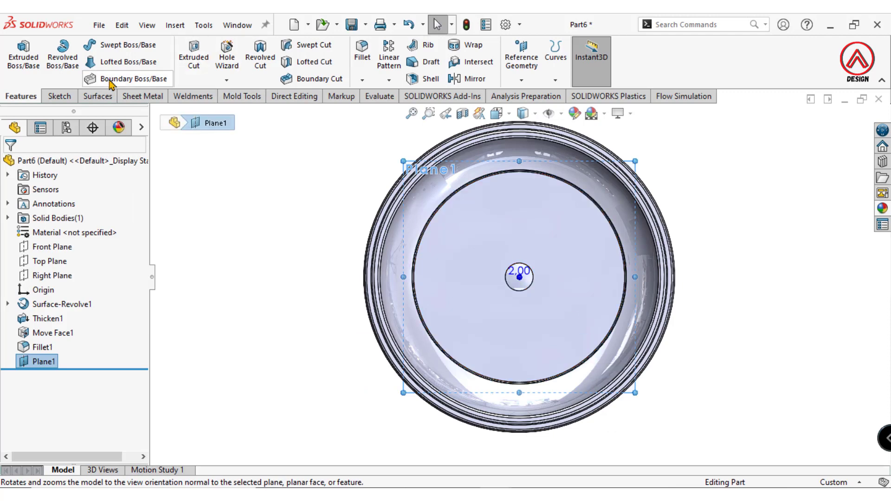
Step: Sketch two concentric circles centred on the origin on Plane1
{"action": "left_click", "coordinate": [60, 96]}
{"action": "left_click", "coordinate": [18, 54]}
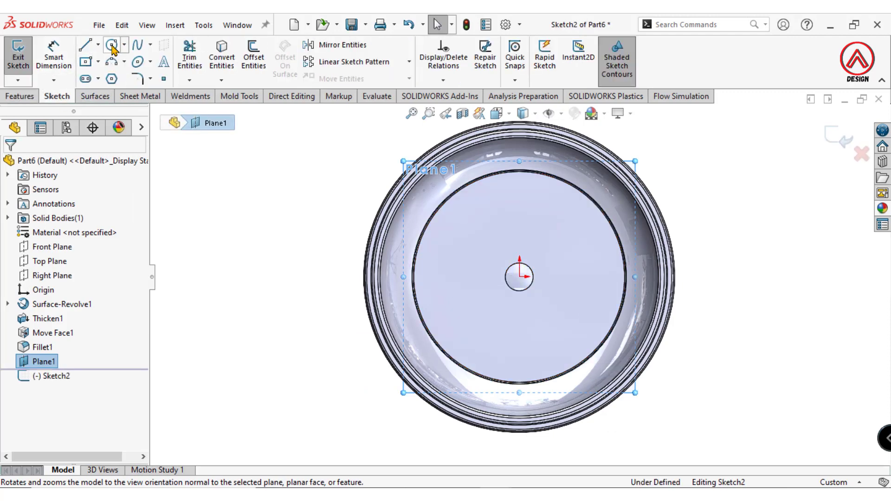
{"action": "left_click", "coordinate": [112, 45]}
{"action": "left_click", "coordinate": [520, 277]}
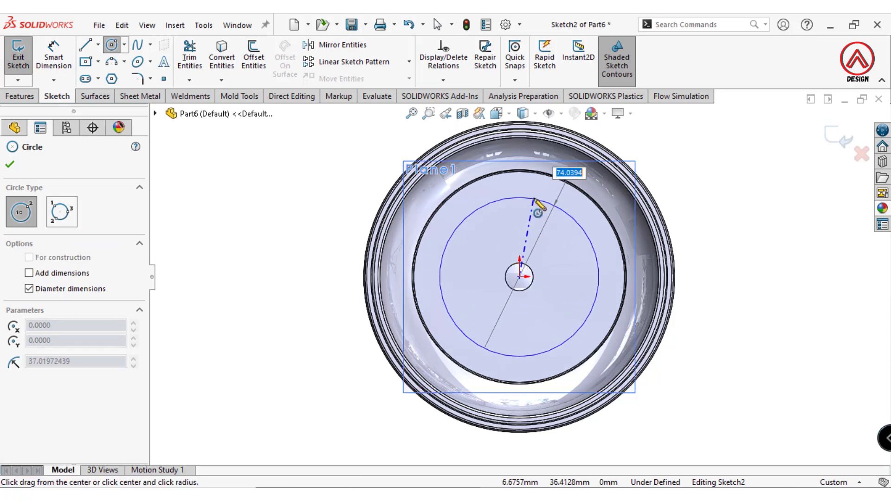
{"action": "left_click", "coordinate": [537, 194]}
{"action": "left_click", "coordinate": [520, 277]}
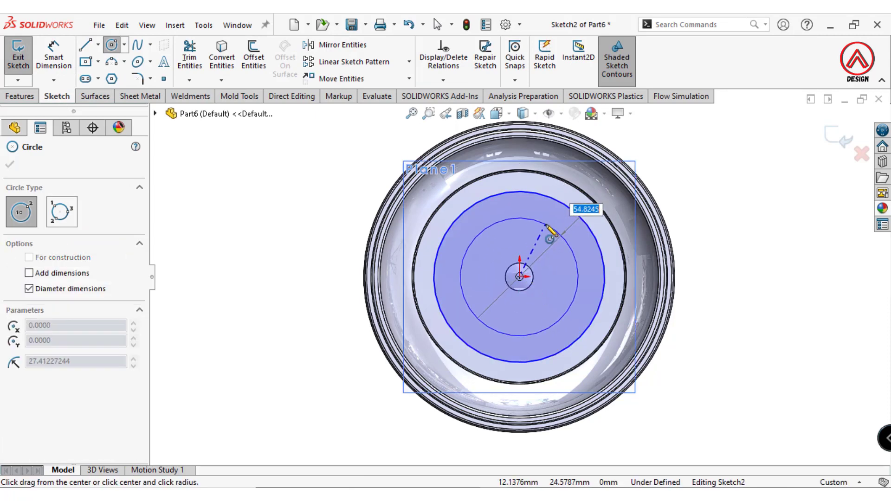
{"action": "left_click", "coordinate": [551, 229]}
{"action": "scroll", "coordinate": [573, 246], "scroll_direction": "down", "scroll_amount": 2}
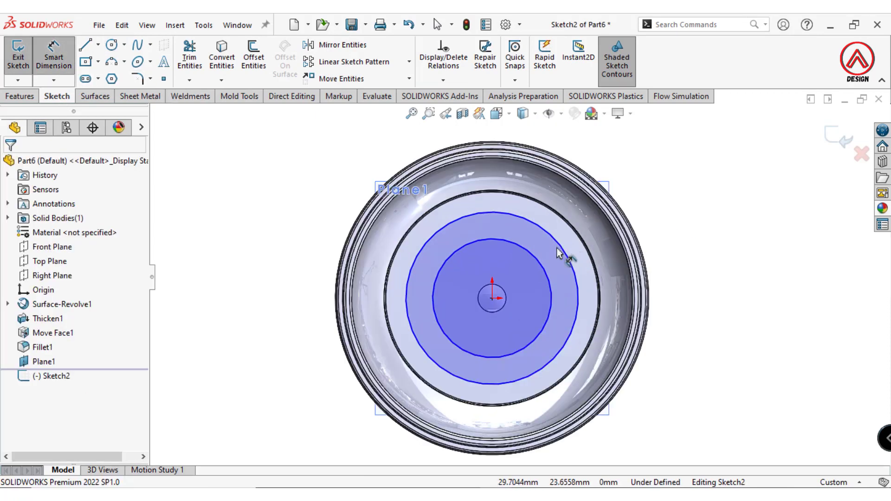
Step: Dimension the outer circle to Ø90 mm and the inner to Ø78 mm
{"action": "left_click", "coordinate": [571, 249]}
{"action": "left_click", "coordinate": [674, 175]}
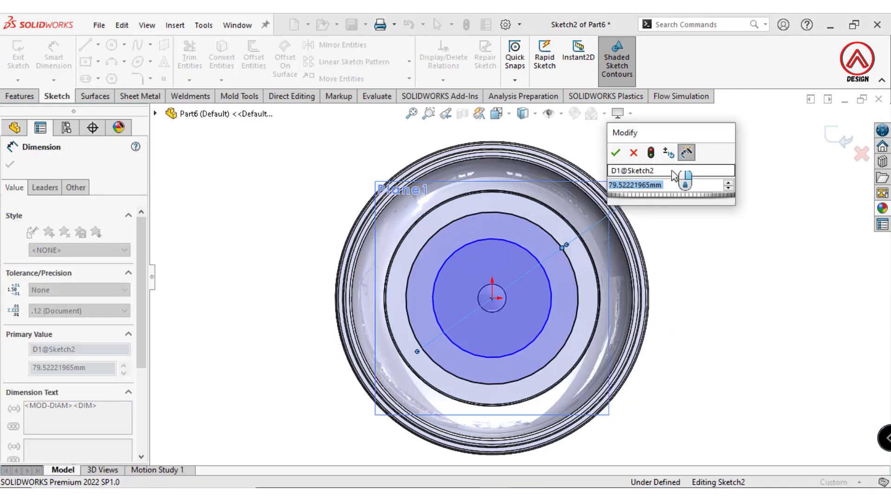
{"action": "type", "text": "90"}
{"action": "key", "text": "Return"}
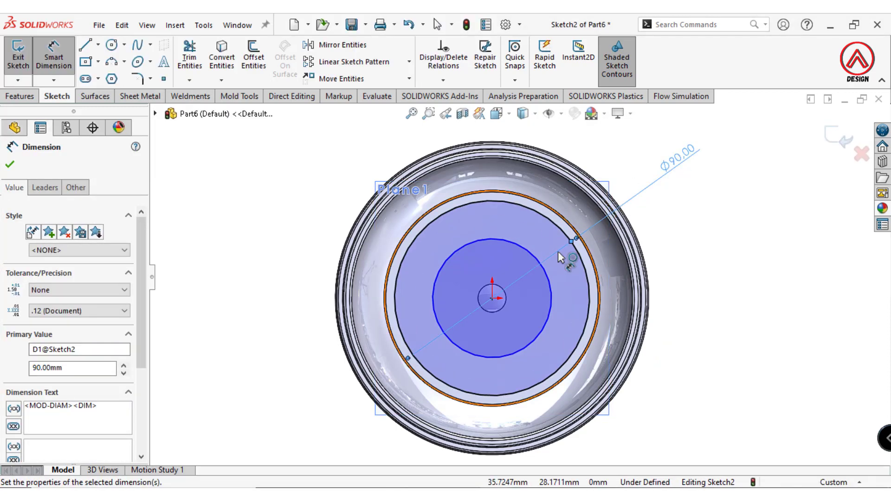
{"action": "left_click", "coordinate": [549, 284]}
{"action": "left_click", "coordinate": [696, 383]}
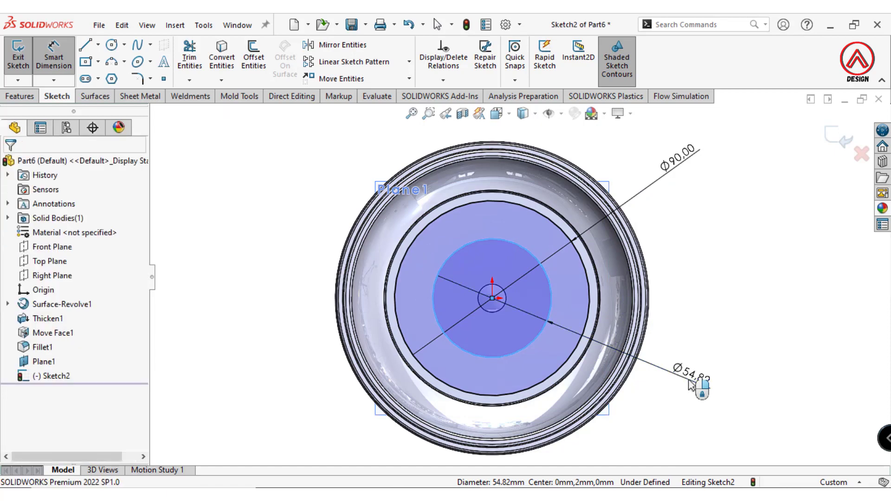
{"action": "type", "text": "78"}
{"action": "key", "text": "Return"}
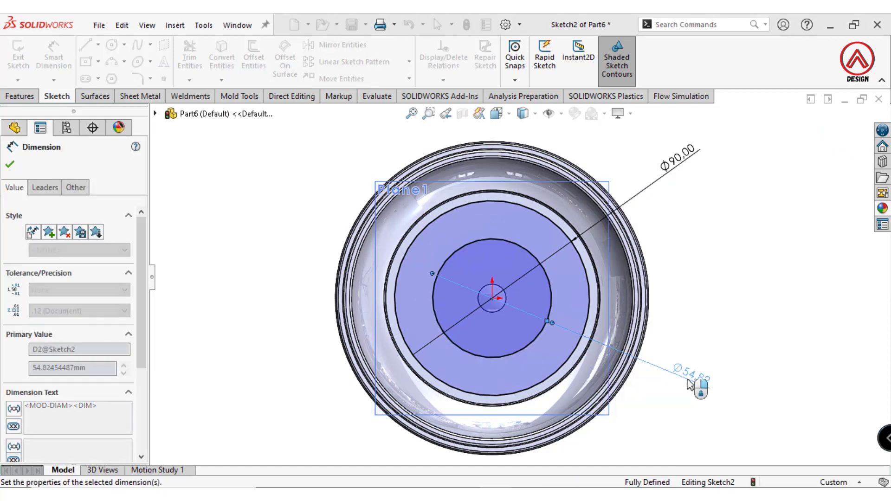
{"action": "key", "text": "Escape"}
{"action": "middle_click_drag", "start_coordinate": [711, 297], "coordinate": [705, 260]}
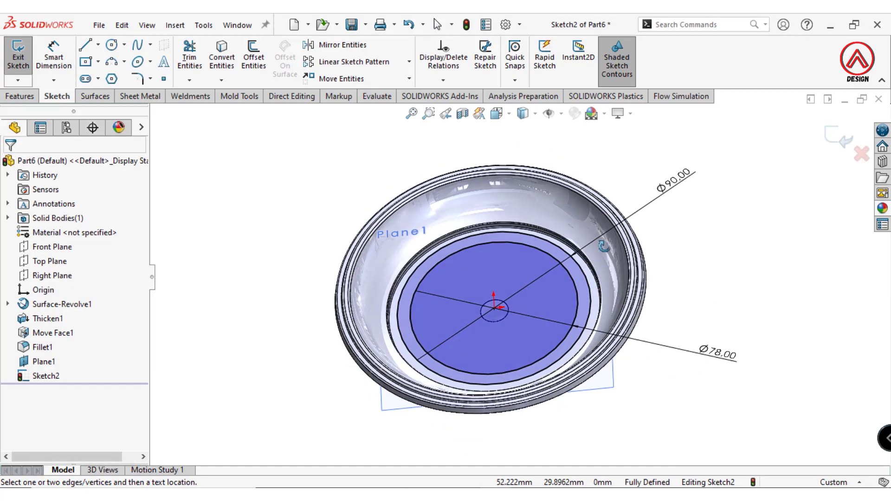
{"action": "left_click", "coordinate": [175, 25]}
{"action": "mouse_move", "coordinate": [197, 89]}
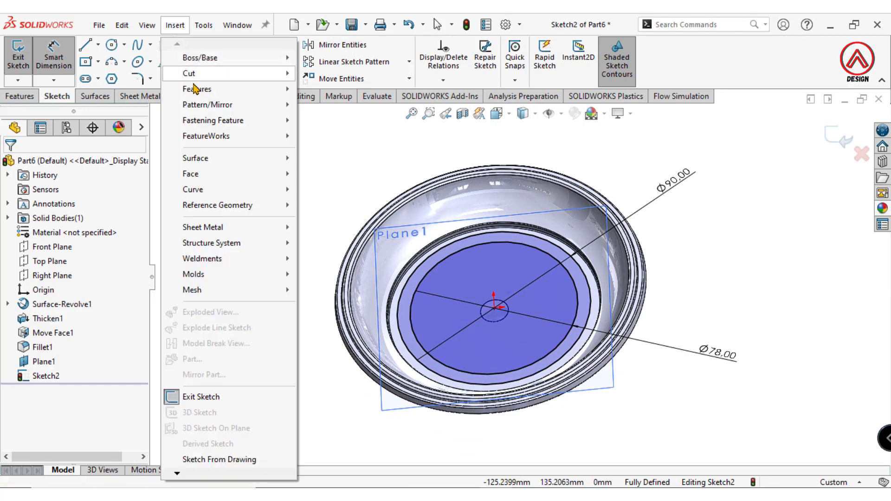
Step: Start a rib from Sketch2 with 1 mm thickness
{"action": "left_click", "coordinate": [325, 199]}
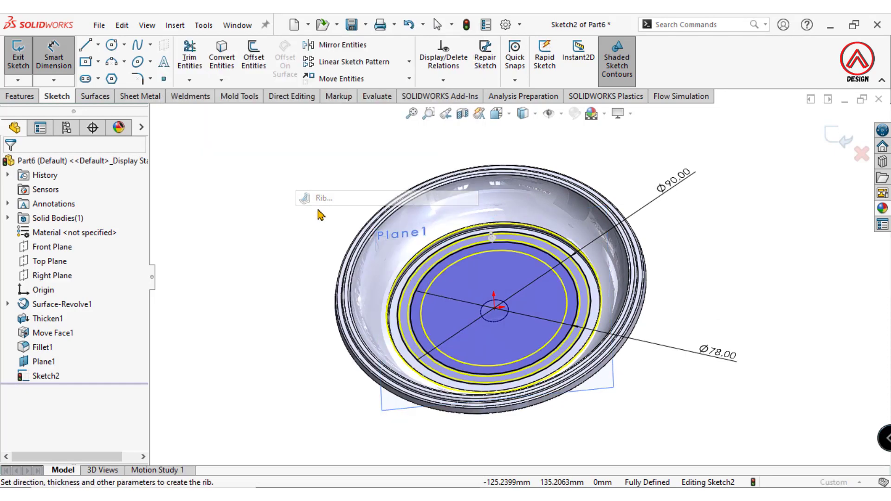
{"action": "scroll", "coordinate": [406, 320], "scroll_direction": "down", "scroll_amount": 5}
{"action": "middle_click_drag", "start_coordinate": [406, 320], "coordinate": [407, 238]}
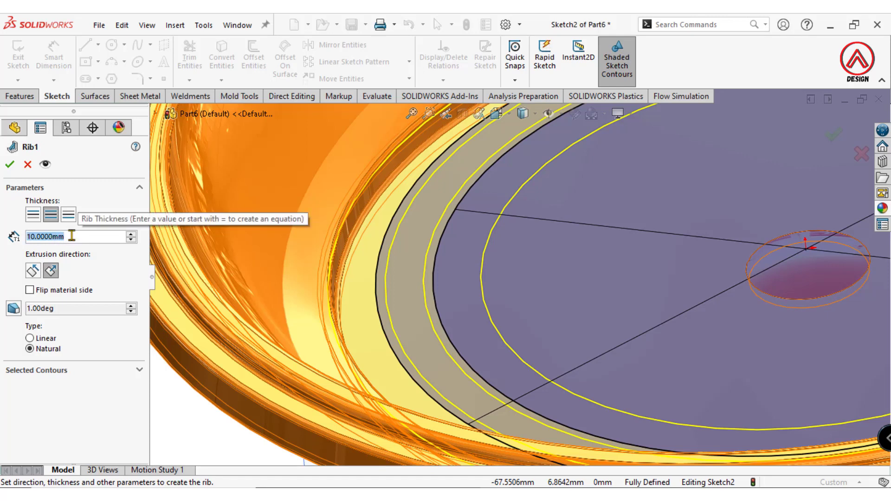
{"action": "type", "text": "1"}
{"action": "key", "text": "Return"}
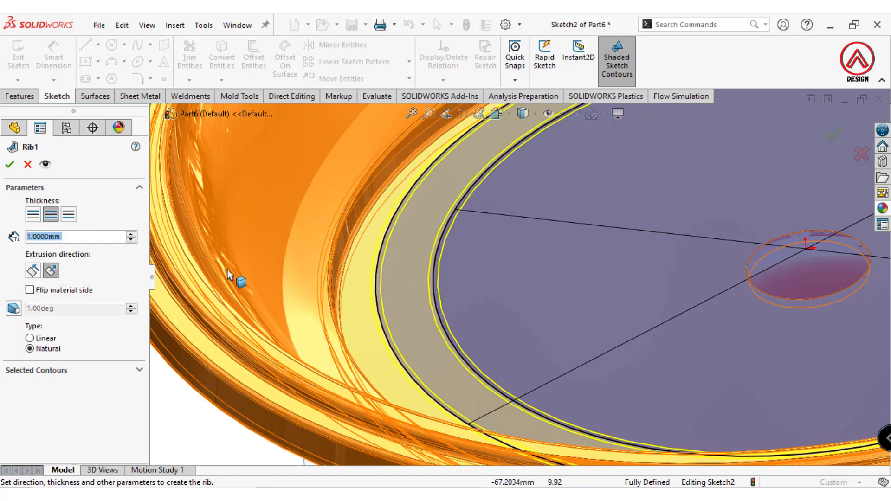
{"action": "scroll", "coordinate": [613, 330], "scroll_direction": "up", "scroll_amount": 5}
{"action": "scroll", "coordinate": [481, 308], "scroll_direction": "down", "scroll_amount": 3}
{"action": "scroll", "coordinate": [455, 312], "scroll_direction": "down", "scroll_amount": 2}
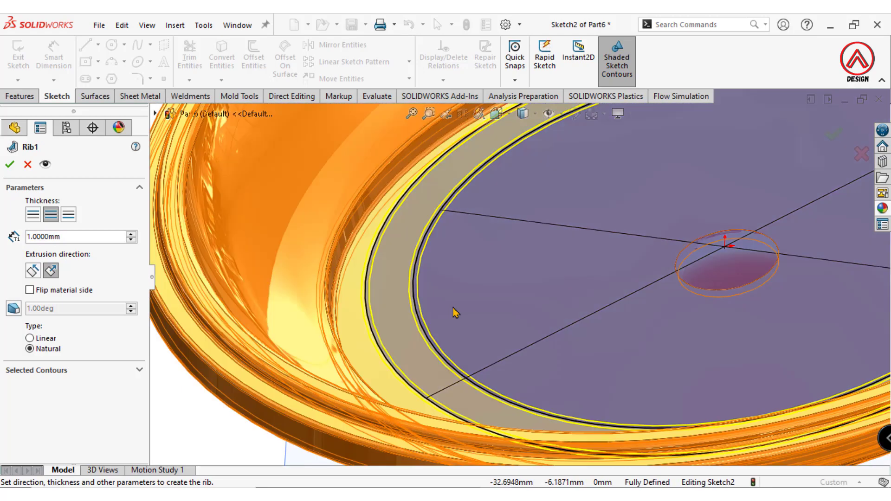
Step: Enable a 1.5° outward draft on the rib and test flipping the material side
{"action": "left_click", "coordinate": [17, 310]}
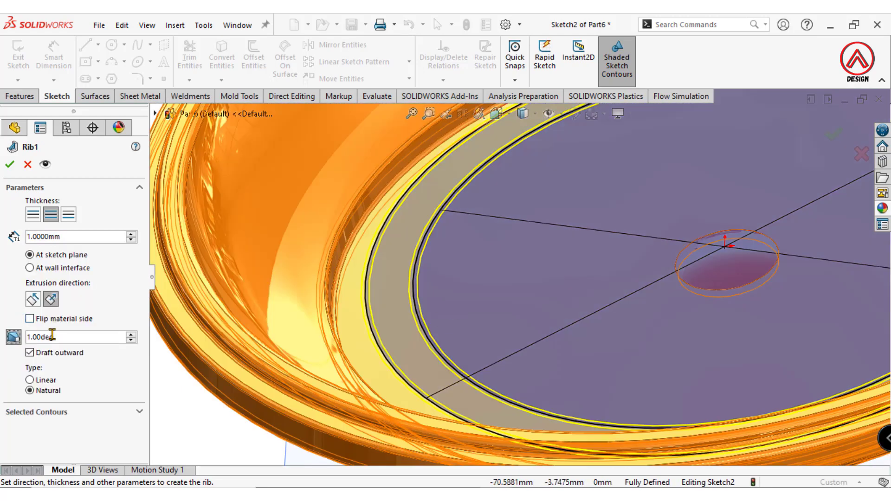
{"action": "type", "text": "1."}
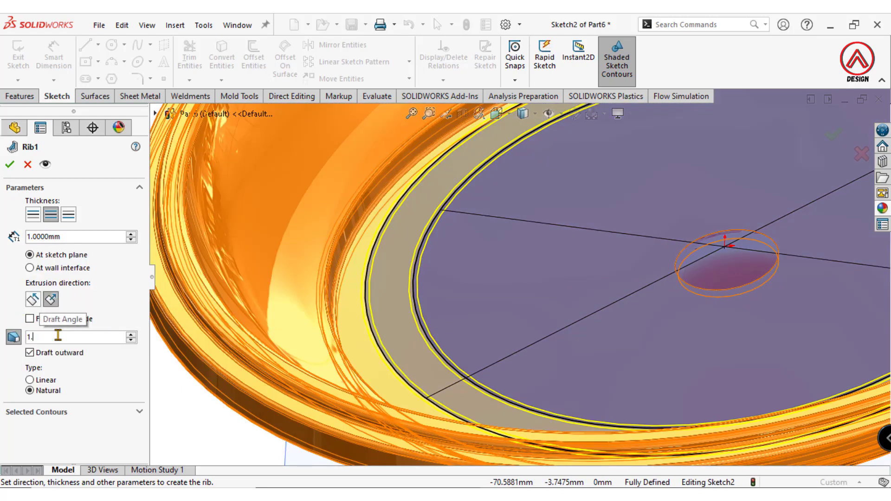
{"action": "type", "text": "5"}
{"action": "key", "text": "Return"}
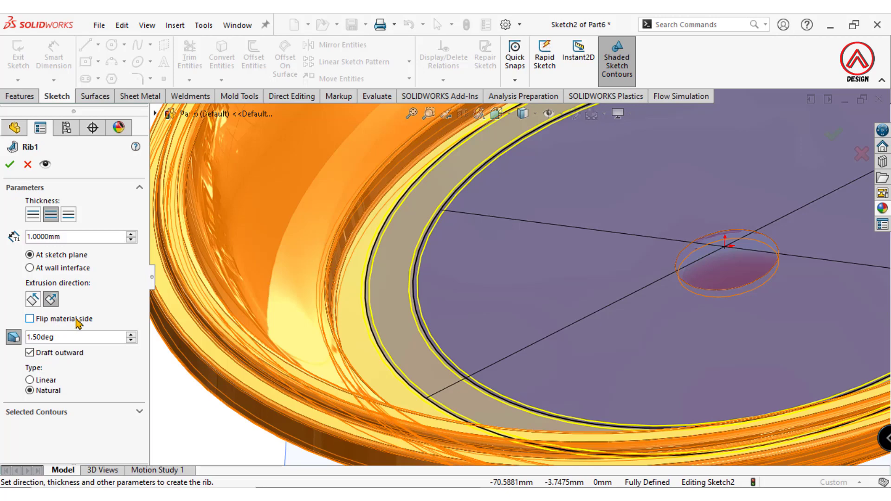
{"action": "key", "text": "f"}
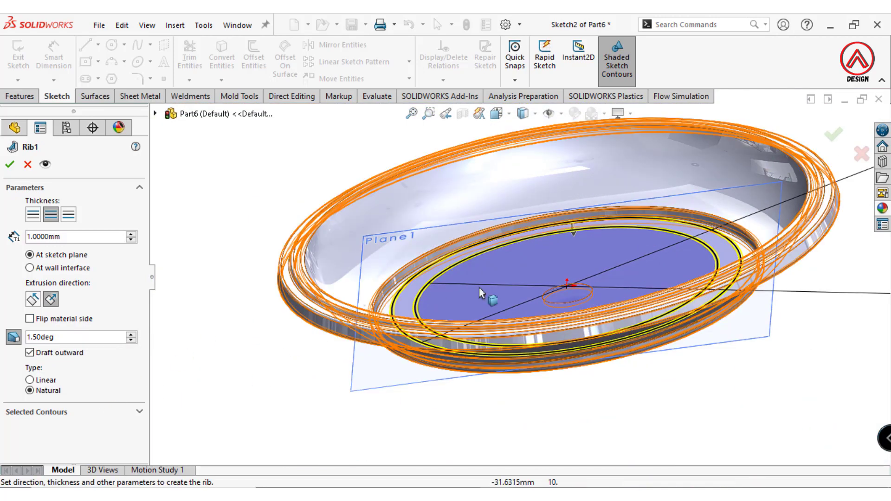
{"action": "middle_click_drag", "start_coordinate": [483, 294], "coordinate": [210, 340]}
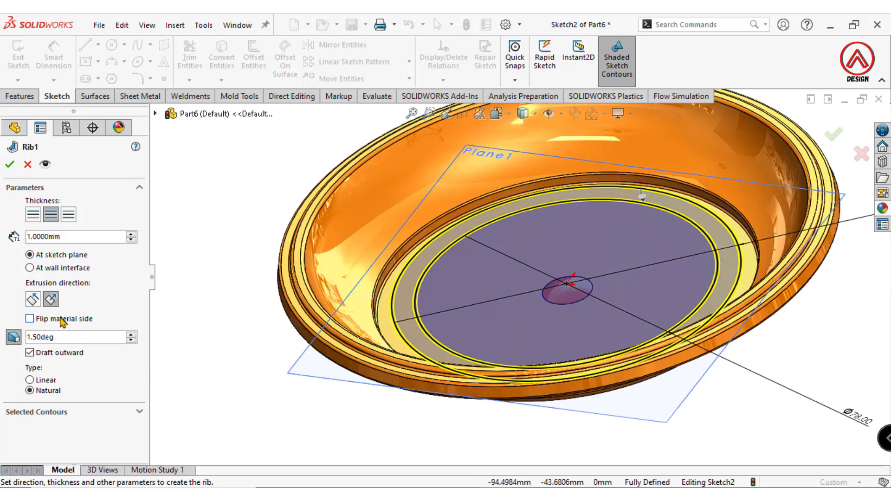
{"action": "left_click", "coordinate": [62, 322]}
{"action": "left_click", "coordinate": [62, 321]}
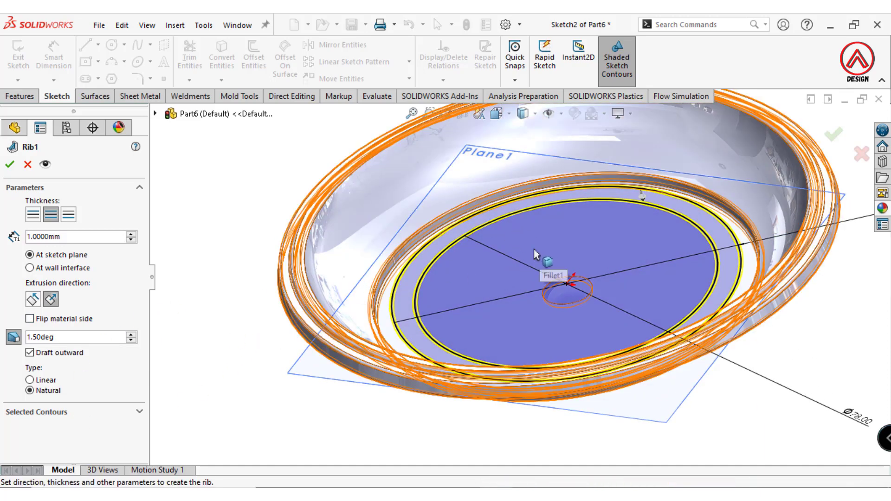
{"action": "mouse_move", "coordinate": [553, 279]}
{"action": "middle_mouse_down"}
{"action": "mouse_move", "coordinate": [513, 255]}
{"action": "mouse_move", "coordinate": [472, 294]}
{"action": "mouse_move", "coordinate": [455, 294]}
{"action": "mouse_move", "coordinate": [457, 221]}
{"action": "mouse_move", "coordinate": [457, 279]}
{"action": "middle_mouse_up"}
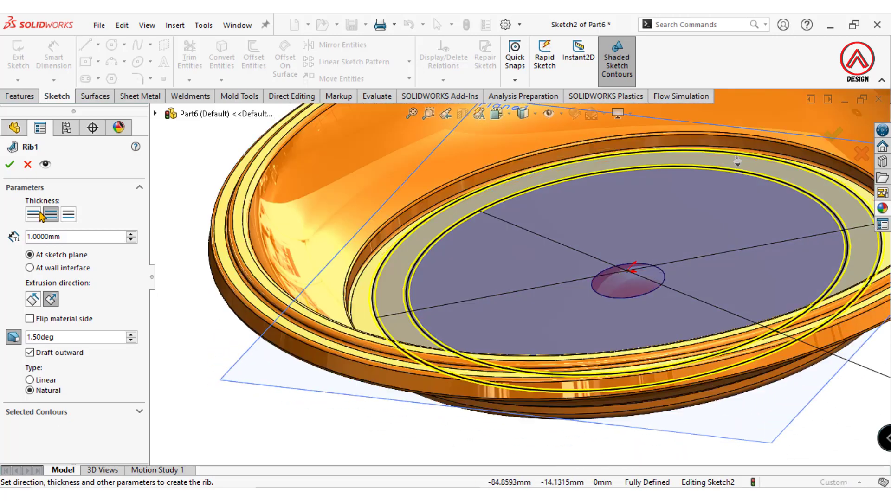
Step: Accept Rib1 and hide Plane1
{"action": "left_click", "coordinate": [9, 166]}
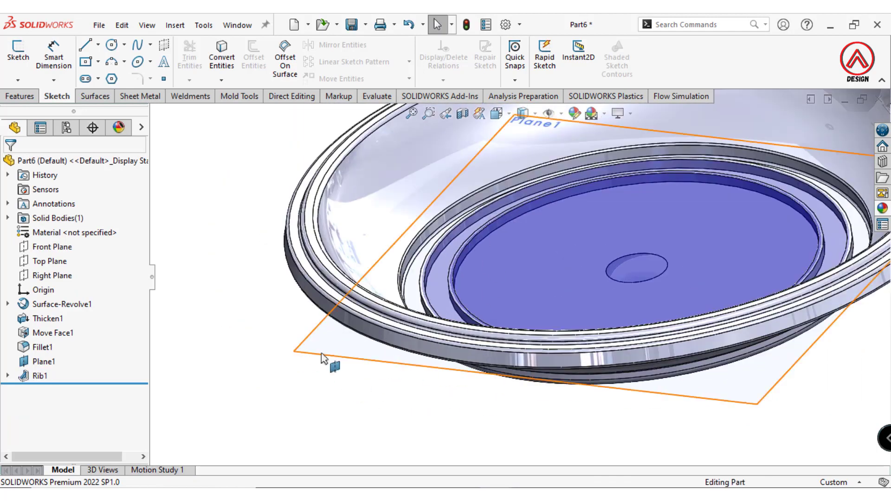
{"action": "left_click", "coordinate": [325, 356]}
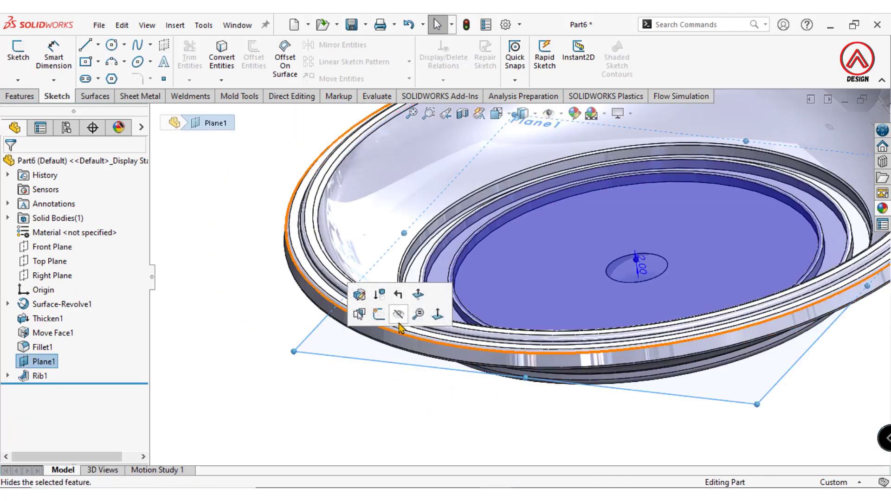
{"action": "left_click", "coordinate": [400, 327]}
{"action": "scroll", "coordinate": [548, 266], "scroll_direction": "up", "scroll_amount": 3}
{"action": "scroll", "coordinate": [451, 277], "scroll_direction": "down", "scroll_amount": 5}
{"action": "scroll", "coordinate": [427, 300], "scroll_direction": "down", "scroll_amount": 3}
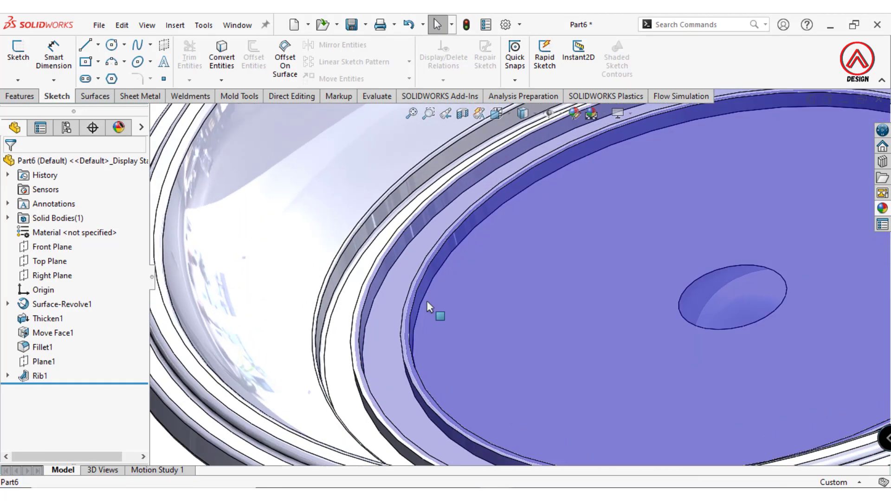
Step: Inspect the new rib ring from Top view and a tilted angle
{"action": "left_click", "coordinate": [497, 113]}
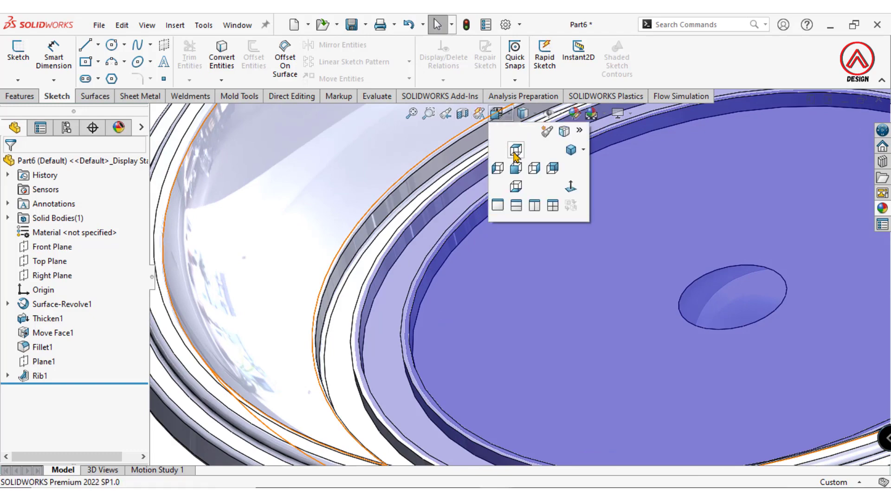
{"action": "left_click", "coordinate": [516, 151]}
{"action": "scroll", "coordinate": [488, 302], "scroll_direction": "down", "scroll_amount": 3}
{"action": "scroll", "coordinate": [501, 304], "scroll_direction": "down", "scroll_amount": 3}
{"action": "scroll", "coordinate": [547, 305], "scroll_direction": "down", "scroll_amount": 3}
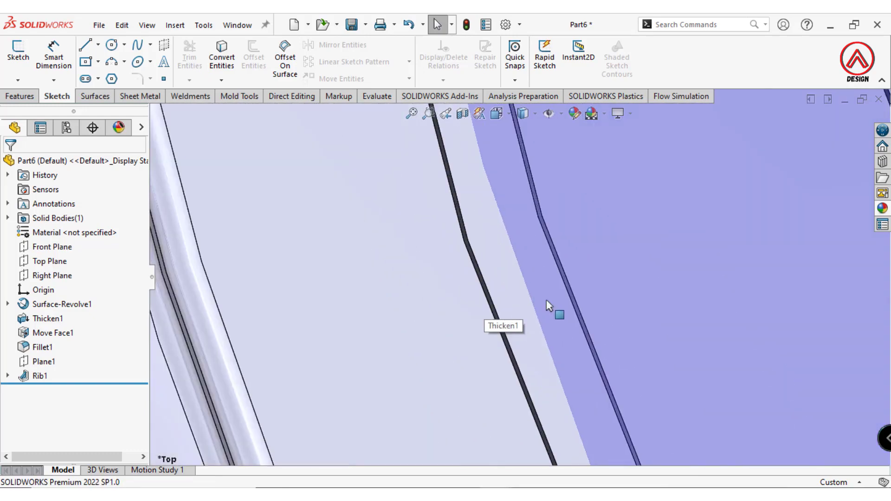
{"action": "mouse_move", "coordinate": [573, 322]}
{"action": "middle_mouse_down"}
{"action": "mouse_move", "coordinate": [551, 223]}
{"action": "mouse_move", "coordinate": [646, 199]}
{"action": "middle_mouse_up"}
{"action": "scroll", "coordinate": [552, 232], "scroll_direction": "up", "scroll_amount": 5}
{"action": "scroll", "coordinate": [646, 199], "scroll_direction": "down", "scroll_amount": 3}
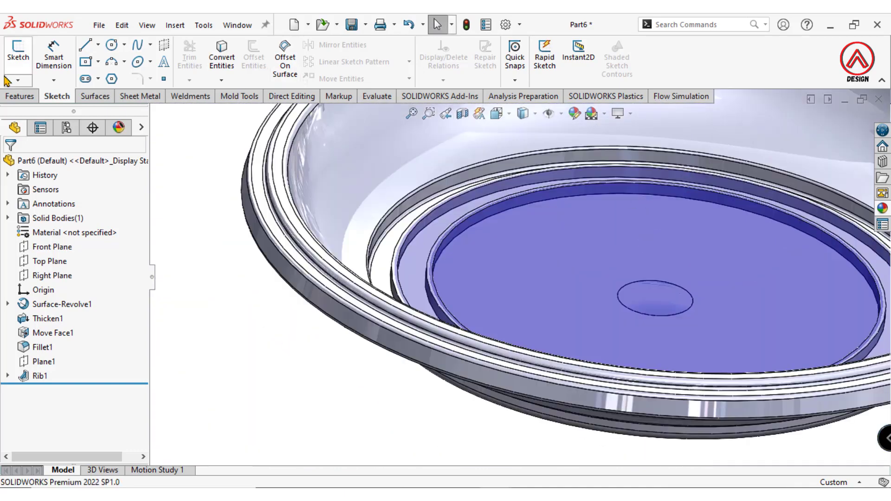
{"action": "left_click", "coordinate": [20, 96]}
Step: Fillet the rib ring's edge plus its internal-to-feature edges at 0.5 mm
{"action": "left_click", "coordinate": [362, 52]}
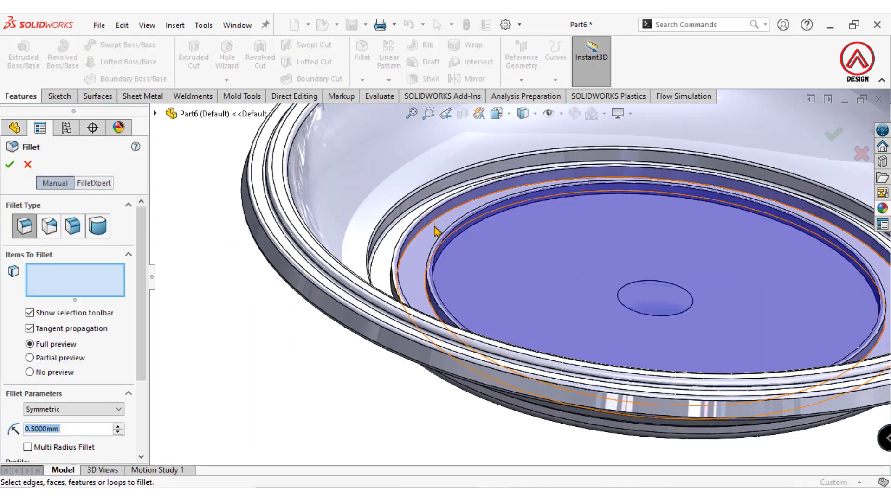
{"action": "scroll", "coordinate": [435, 230], "scroll_direction": "down", "scroll_amount": 3}
{"action": "scroll", "coordinate": [424, 267], "scroll_direction": "down", "scroll_amount": 2}
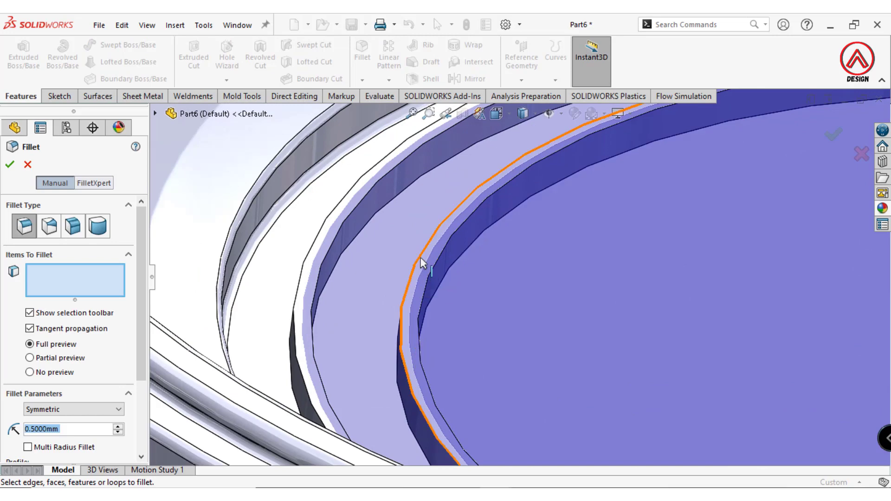
{"action": "left_click", "coordinate": [421, 257]}
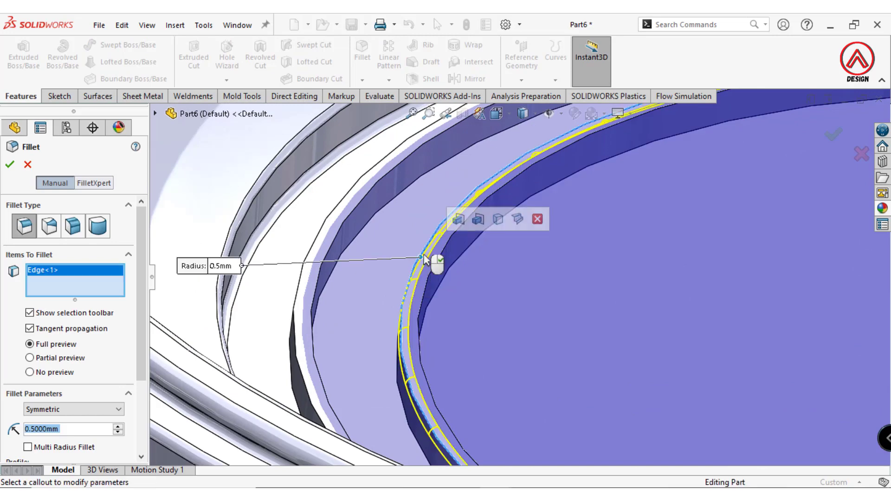
{"action": "left_click", "coordinate": [458, 220]}
{"action": "left_click", "coordinate": [10, 164]}
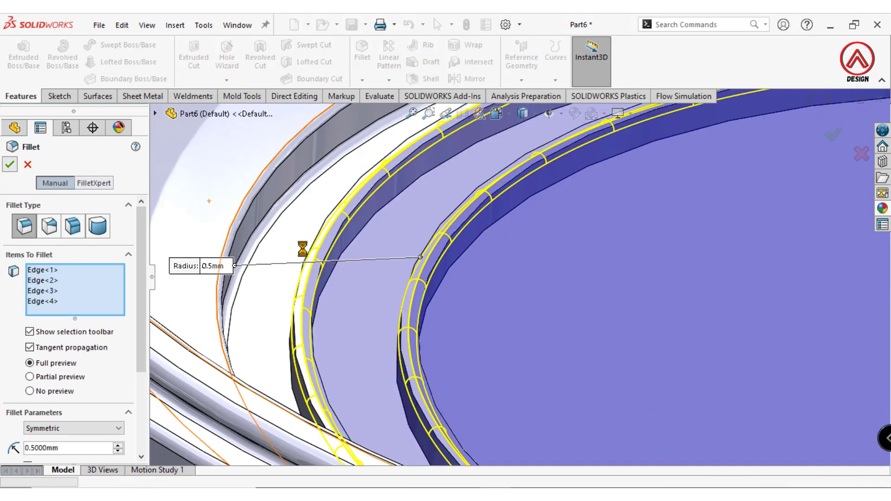
{"action": "scroll", "coordinate": [631, 274], "scroll_direction": "up", "scroll_amount": 5}
{"action": "mouse_move", "coordinate": [631, 275]}
{"action": "middle_mouse_down"}
{"action": "mouse_move", "coordinate": [728, 287]}
{"action": "mouse_move", "coordinate": [574, 334]}
{"action": "mouse_move", "coordinate": [541, 244]}
{"action": "middle_mouse_up"}
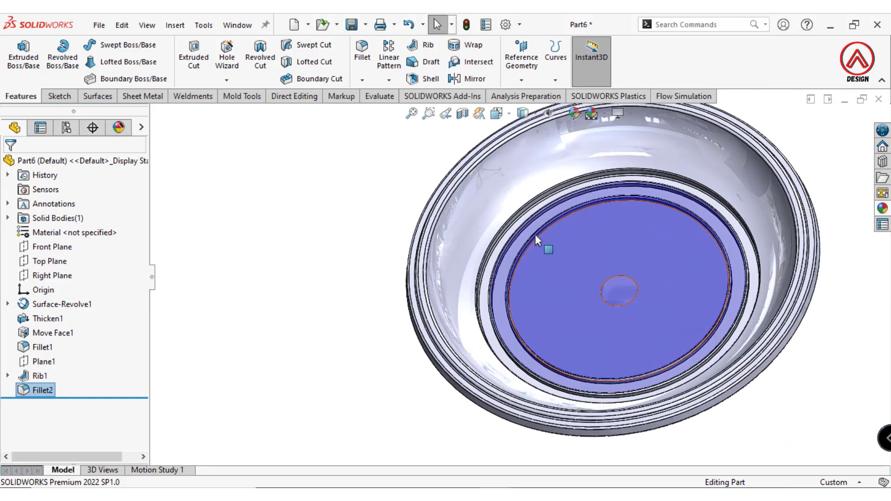
Step: From Top view, create Plane2 1 mm offset from the inner base face
{"action": "left_click", "coordinate": [497, 113]}
{"action": "left_click", "coordinate": [517, 148]}
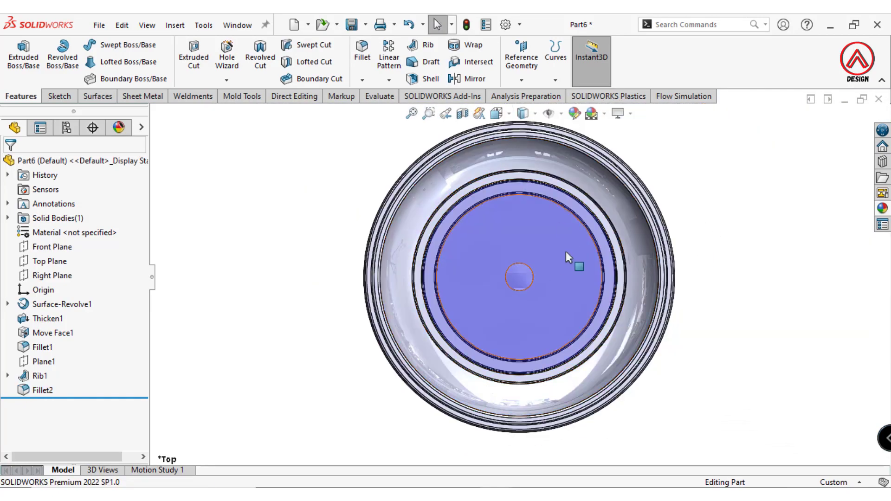
{"action": "left_click", "coordinate": [553, 238]}
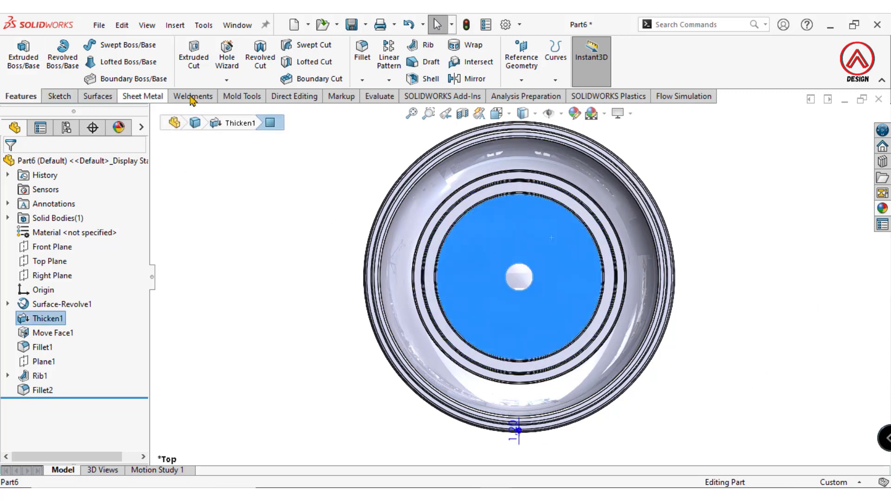
{"action": "left_click", "coordinate": [522, 67]}
{"action": "left_click", "coordinate": [527, 99]}
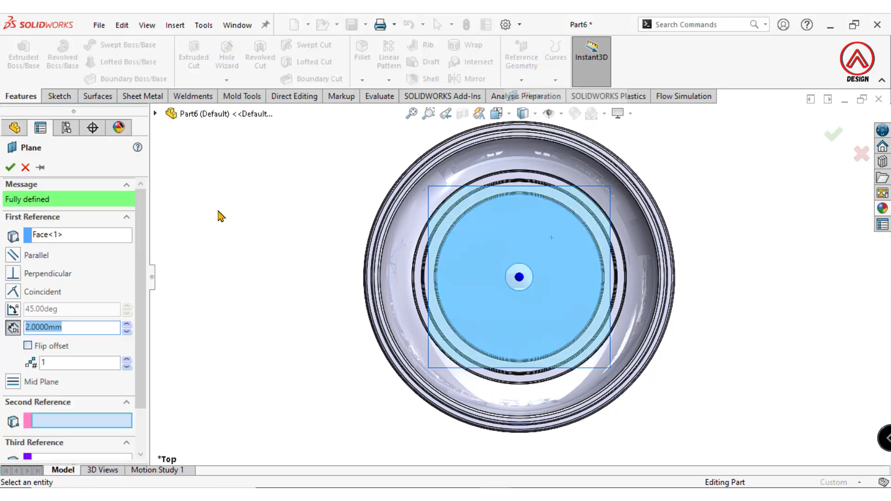
{"action": "scroll", "coordinate": [55, 330], "scroll_direction": "down", "scroll_amount": 1}
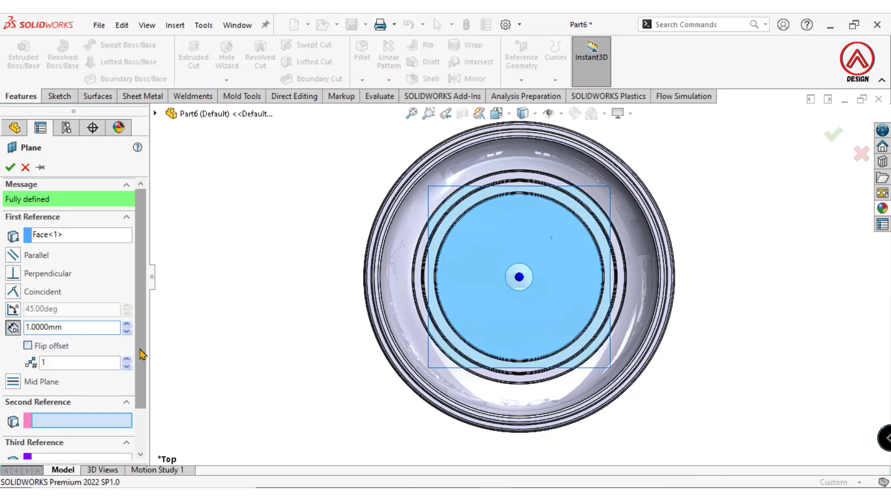
{"action": "scroll", "coordinate": [139, 354], "scroll_direction": "down", "scroll_amount": 3}
{"action": "scroll", "coordinate": [133, 408], "scroll_direction": "up", "scroll_amount": 3}
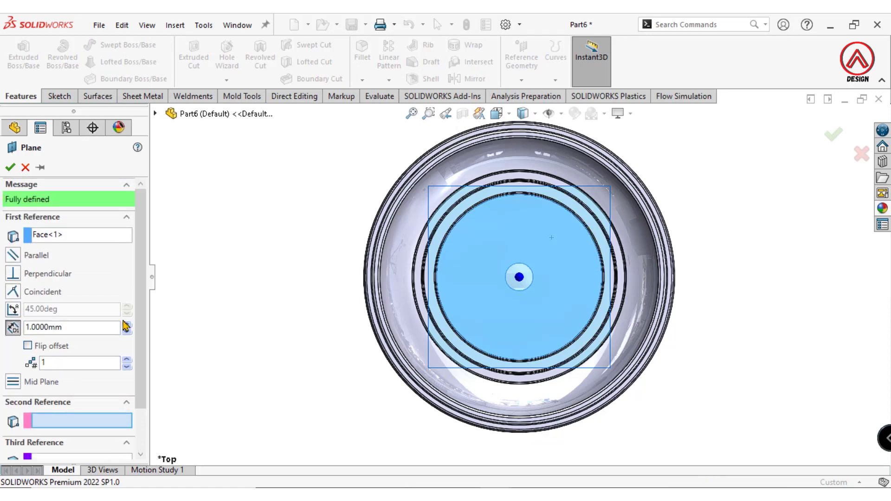
{"action": "left_click", "coordinate": [10, 168]}
{"action": "scroll", "coordinate": [510, 223], "scroll_direction": "down", "scroll_amount": 2}
{"action": "left_click", "coordinate": [38, 405]}
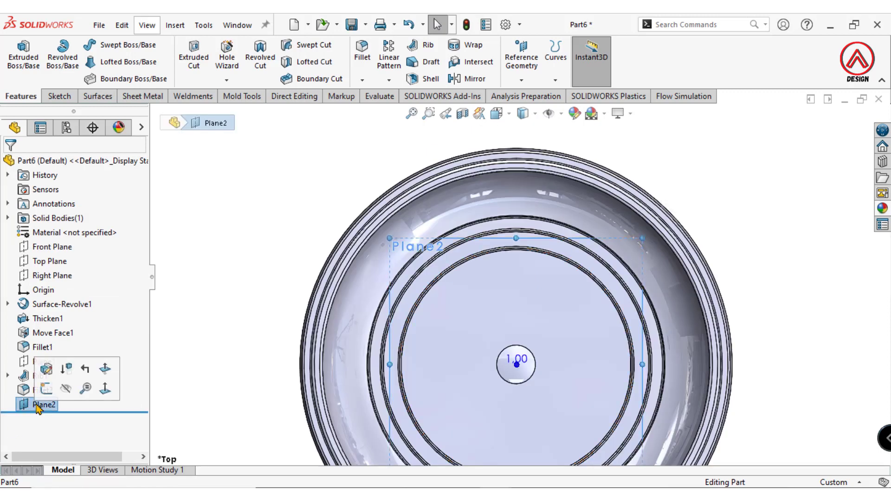
Step: Sketch a vertical line on Plane2 from the pot's centre up to the ring's edge
{"action": "left_click", "coordinate": [46, 388]}
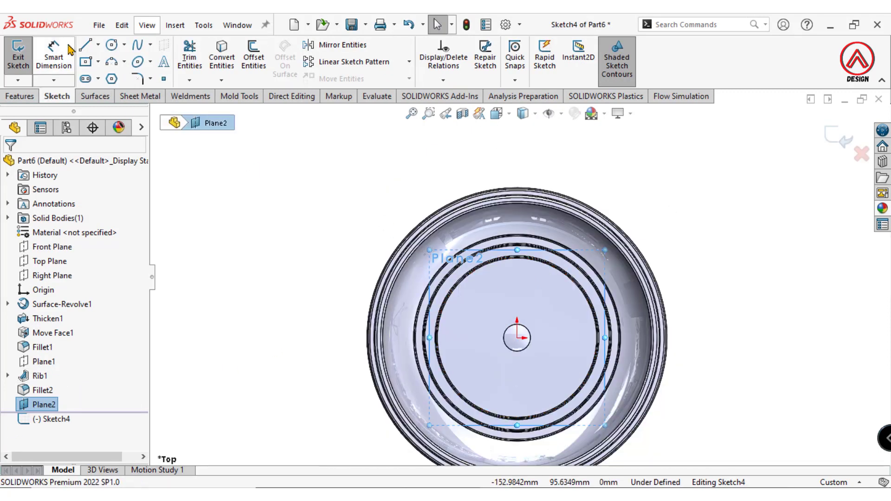
{"action": "left_click", "coordinate": [85, 45]}
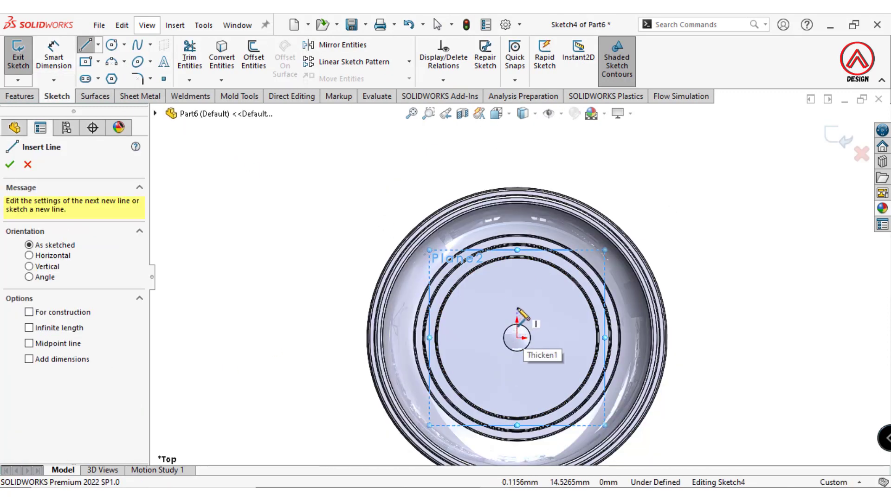
{"action": "left_click", "coordinate": [518, 309]}
{"action": "scroll", "coordinate": [506, 243], "scroll_direction": "down", "scroll_amount": 3}
{"action": "scroll", "coordinate": [492, 239], "scroll_direction": "down", "scroll_amount": 2}
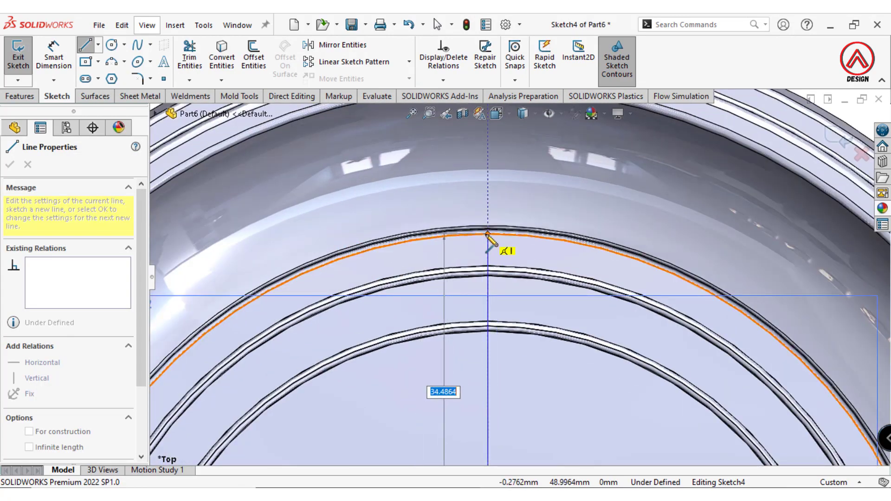
{"action": "scroll", "coordinate": [487, 236], "scroll_direction": "down", "scroll_amount": 3}
{"action": "left_click", "coordinate": [511, 203]}
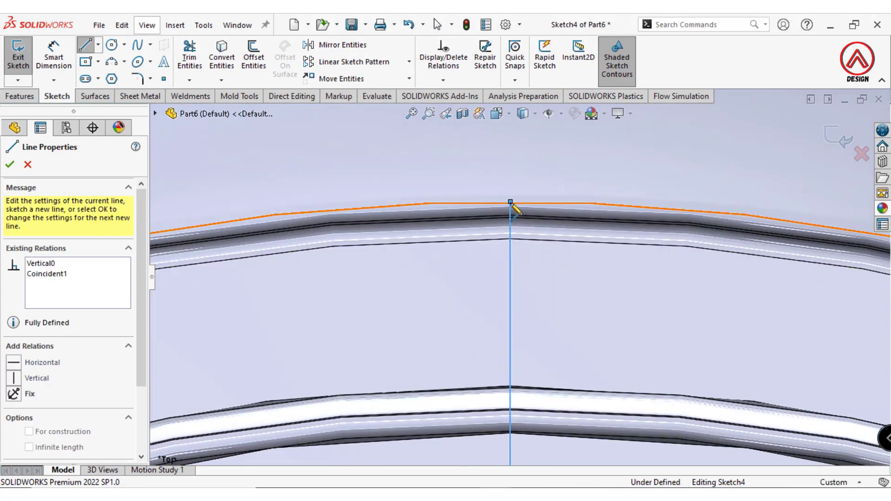
{"action": "scroll", "coordinate": [518, 371], "scroll_direction": "up", "scroll_amount": 5}
Step: Dimension the line's lower end 25 mm vertically from the origin, fully defining Sketch4
{"action": "left_click", "coordinate": [54, 59]}
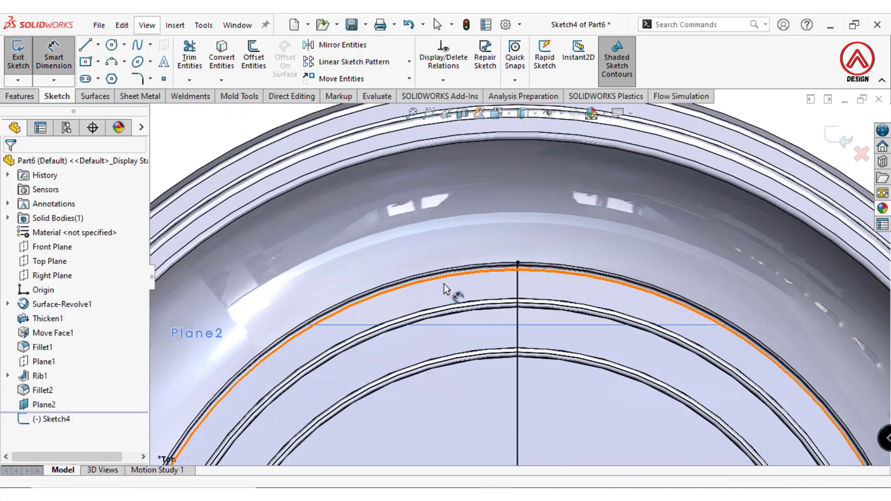
{"action": "scroll", "coordinate": [510, 420], "scroll_direction": "up", "scroll_amount": 3}
{"action": "left_click", "coordinate": [519, 389]}
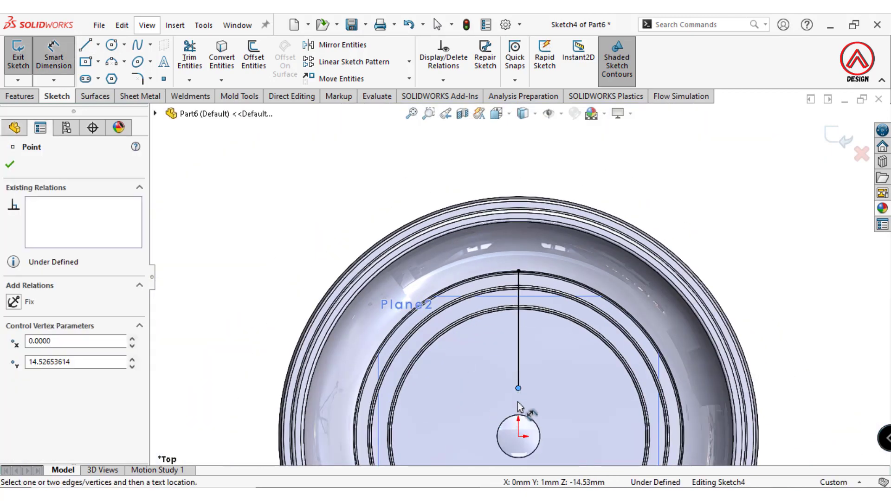
{"action": "left_click", "coordinate": [518, 438]}
{"action": "left_click", "coordinate": [603, 419]}
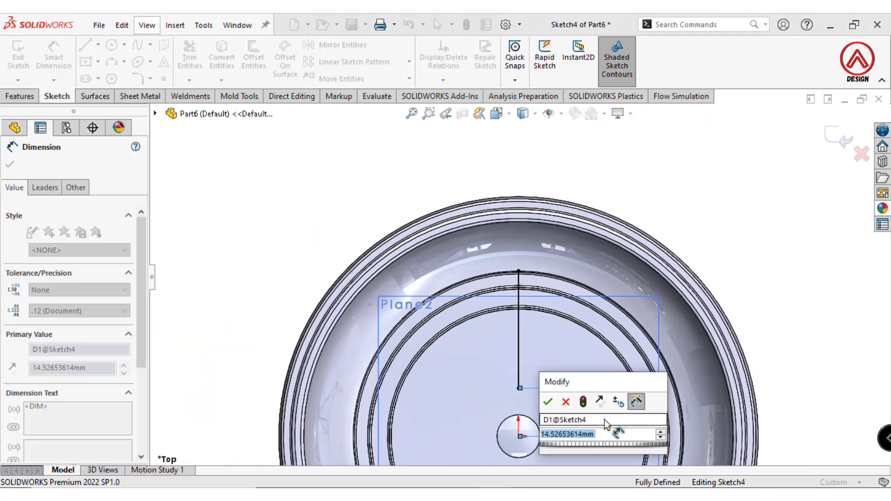
{"action": "type", "text": "25"}
{"action": "key", "text": "Return"}
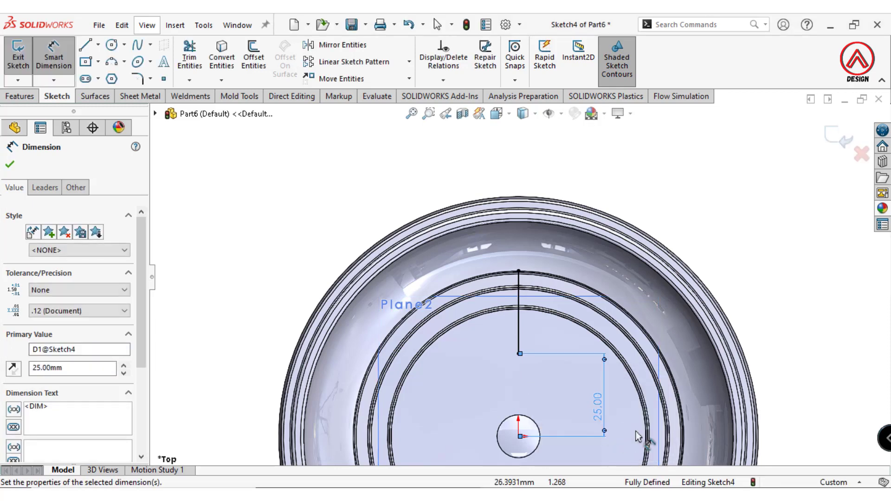
{"action": "left_click", "coordinate": [718, 241]}
{"action": "scroll", "coordinate": [492, 211], "scroll_direction": "up", "scroll_amount": 3}
{"action": "scroll", "coordinate": [566, 358], "scroll_direction": "down", "scroll_amount": 2}
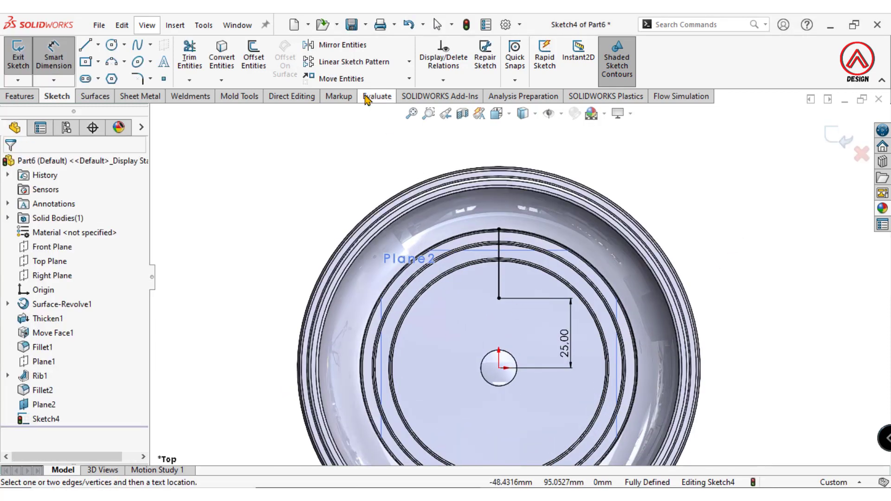
Step: Circular-pattern Line1 about the origin into 6 equally spaced copies over 360°
{"action": "left_click", "coordinate": [409, 62]}
{"action": "left_click", "coordinate": [371, 95]}
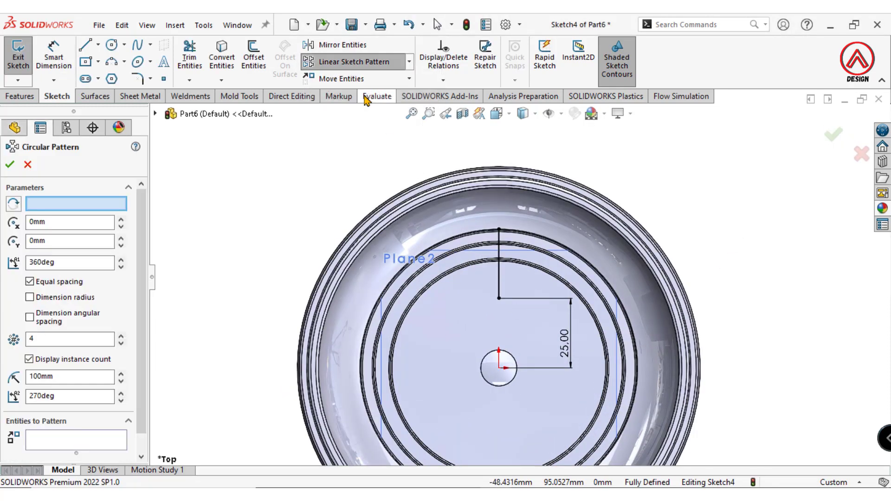
{"action": "left_click", "coordinate": [498, 368]}
{"action": "left_click", "coordinate": [49, 441]}
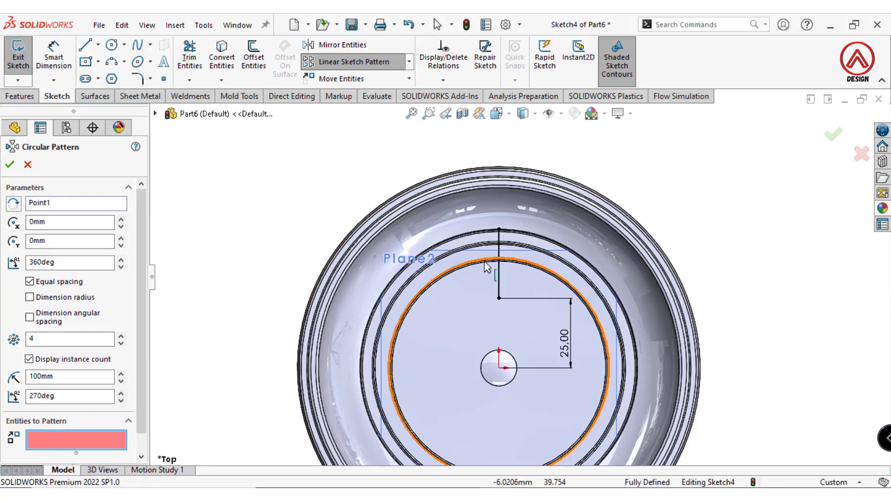
{"action": "left_click", "coordinate": [498, 274]}
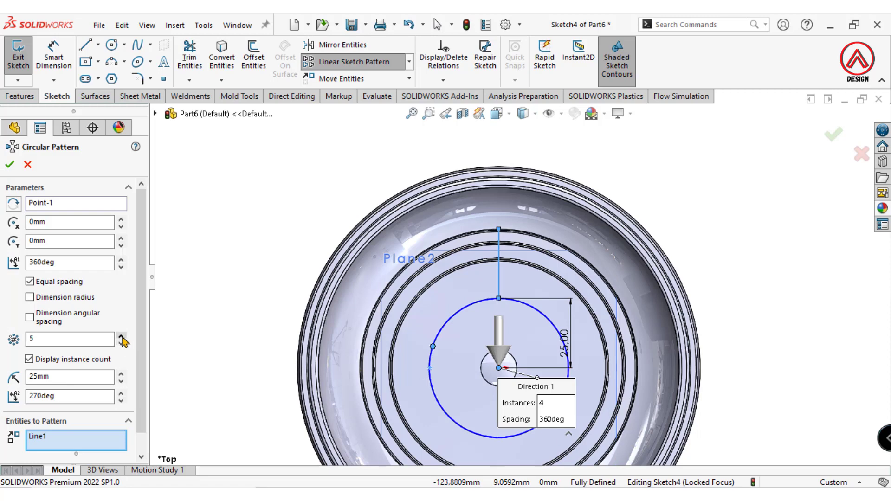
{"action": "scroll", "coordinate": [143, 342], "scroll_direction": "down", "scroll_amount": 1}
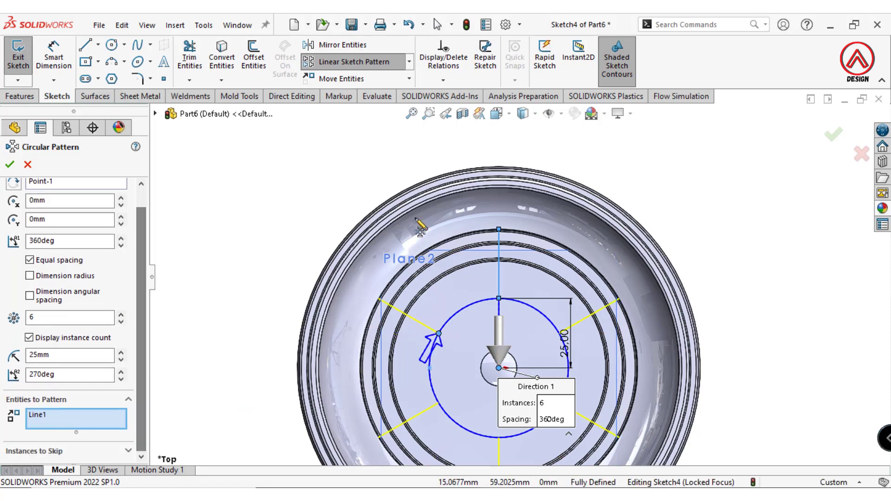
{"action": "scroll", "coordinate": [541, 367], "scroll_direction": "up", "scroll_amount": 2}
{"action": "scroll", "coordinate": [594, 351], "scroll_direction": "down", "scroll_amount": 2}
{"action": "left_click", "coordinate": [10, 164]}
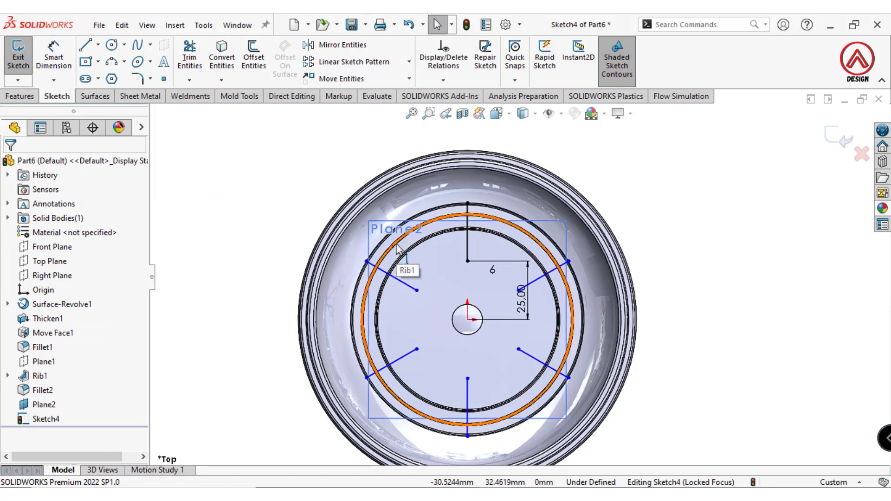
Step: Extrude Sketch4 Up To Body Fillet2, with the direction reversed toward the pot
{"action": "left_click", "coordinate": [28, 96]}
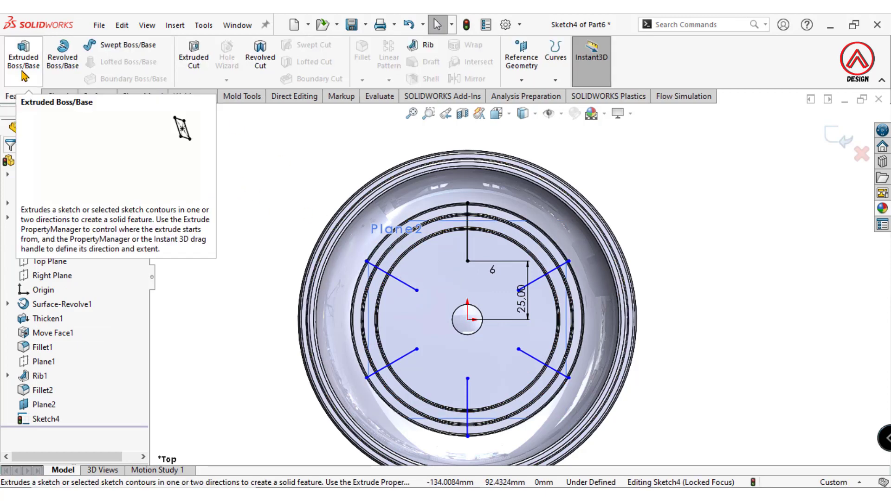
{"action": "left_click", "coordinate": [23, 56]}
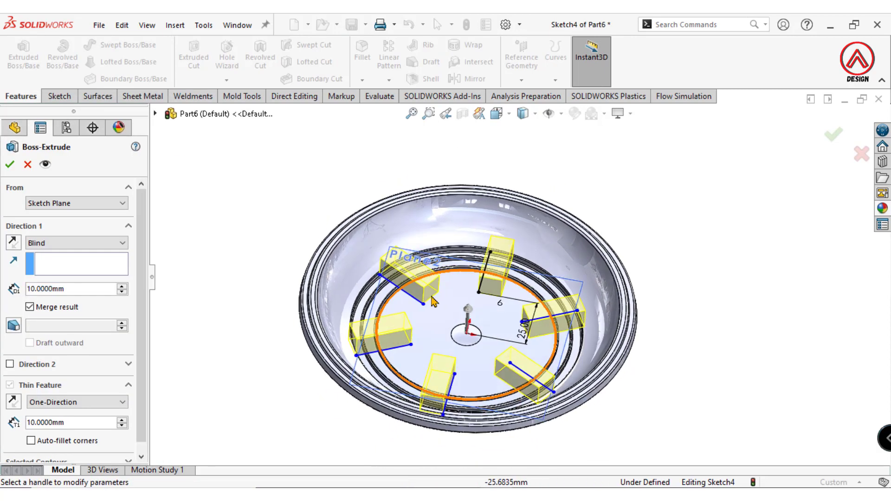
{"action": "left_click", "coordinate": [56, 244]}
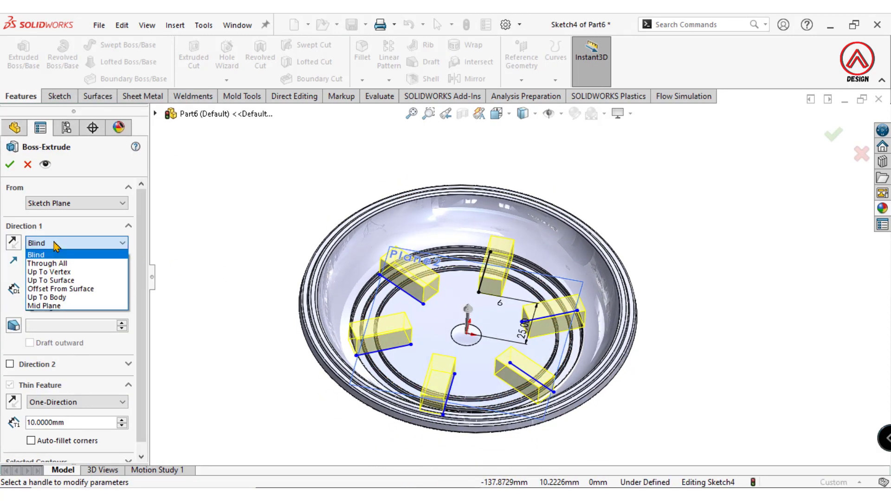
{"action": "left_click", "coordinate": [41, 300]}
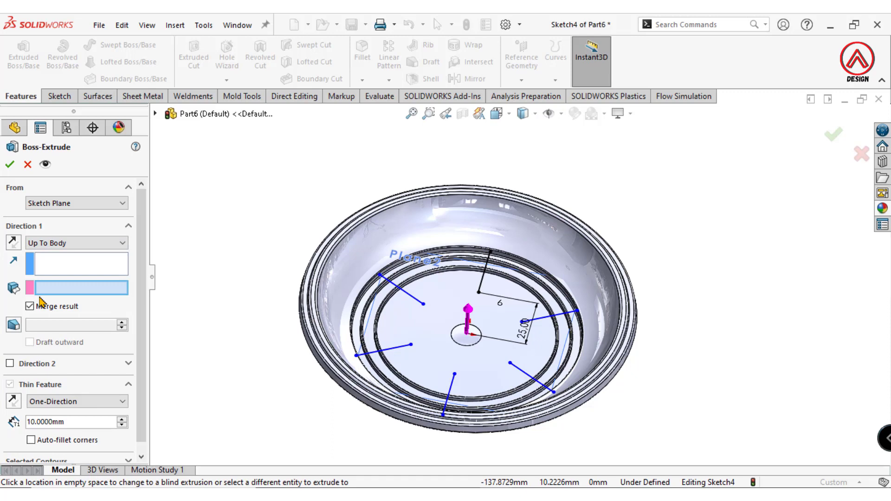
{"action": "left_click", "coordinate": [436, 321]}
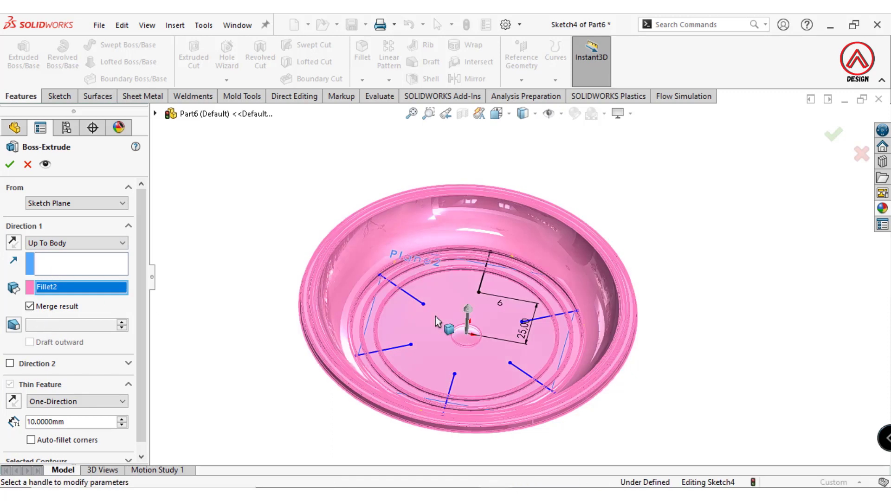
{"action": "left_click", "coordinate": [13, 243]}
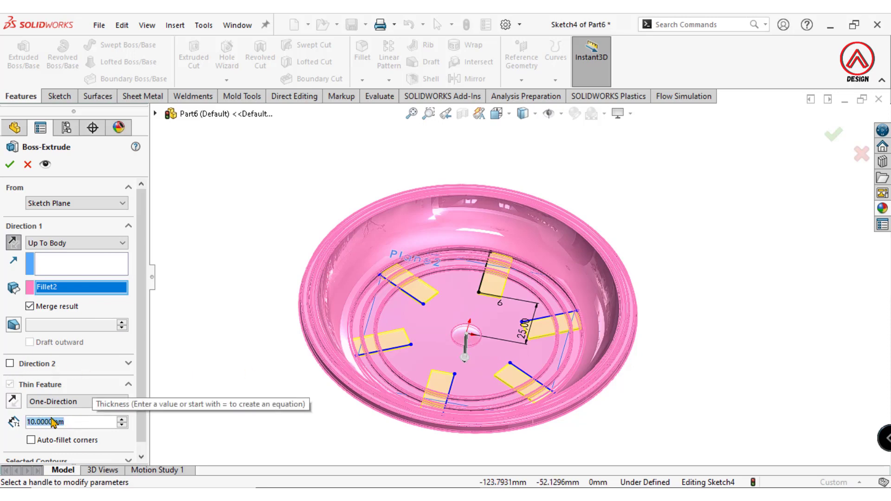
Step: Make the extrusion a Mid-Plane thin feature 1 mm thick
{"action": "left_click", "coordinate": [60, 401]}
{"action": "left_click", "coordinate": [51, 421]}
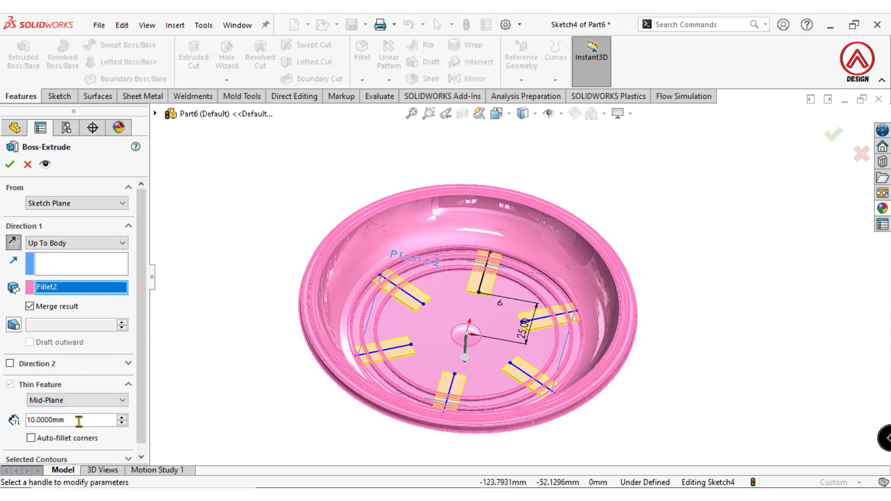
{"action": "type", "text": "1.2"}
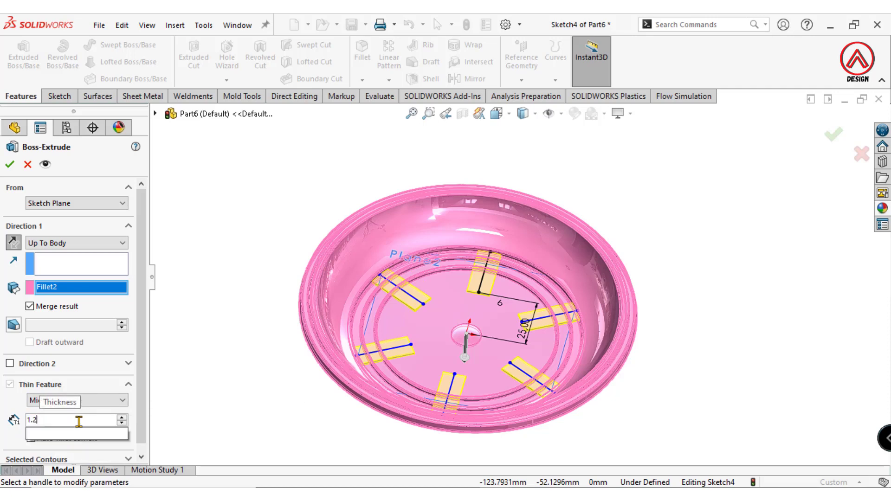
{"action": "key", "text": "BackSpace"}
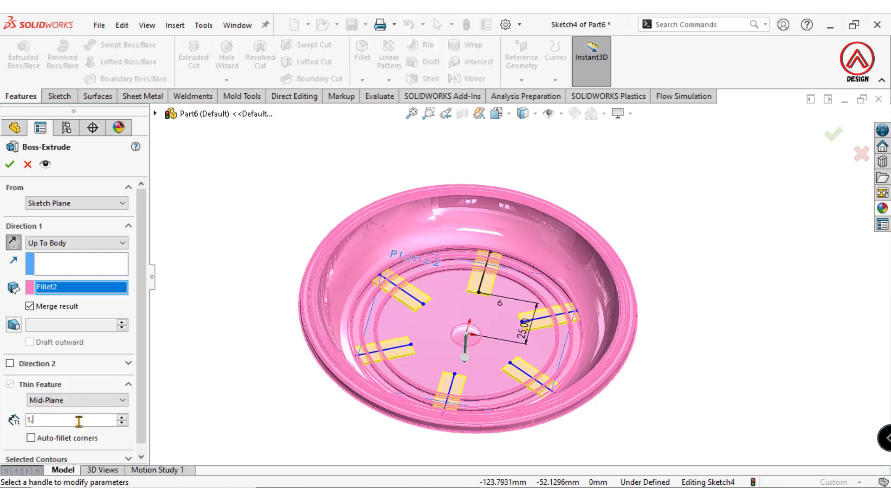
{"action": "key", "text": "BackSpace"}
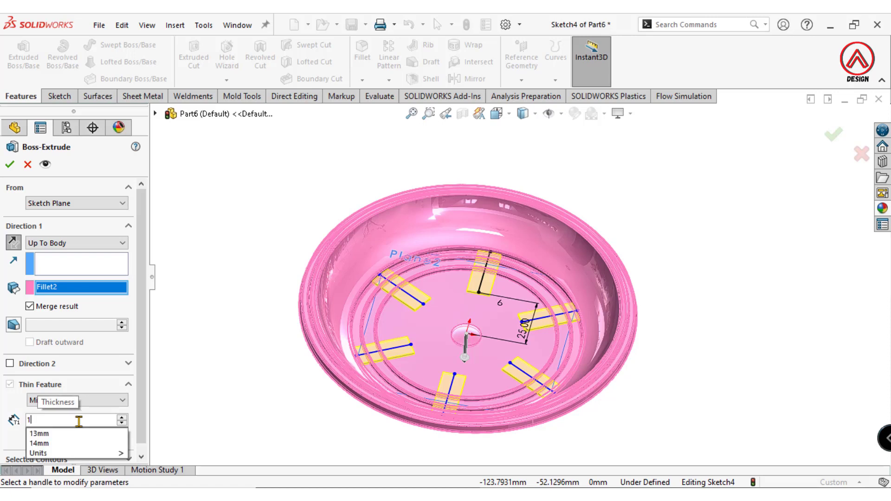
{"action": "key", "text": "Return"}
Step: Give the ribs a 1.5° outward draft, checking the rib ends from a low view
{"action": "scroll", "coordinate": [142, 422], "scroll_direction": "down", "scroll_amount": 1}
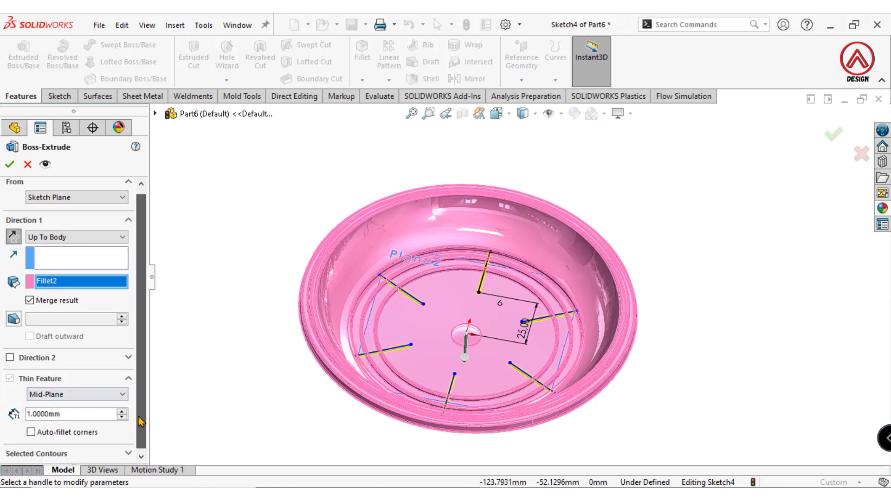
{"action": "scroll", "coordinate": [140, 422], "scroll_direction": "down", "scroll_amount": 1}
{"action": "scroll", "coordinate": [476, 312], "scroll_direction": "down", "scroll_amount": 3}
{"action": "mouse_move", "coordinate": [476, 313]}
{"action": "middle_mouse_down"}
{"action": "mouse_move", "coordinate": [410, 232]}
{"action": "mouse_move", "coordinate": [17, 313]}
{"action": "middle_mouse_up"}
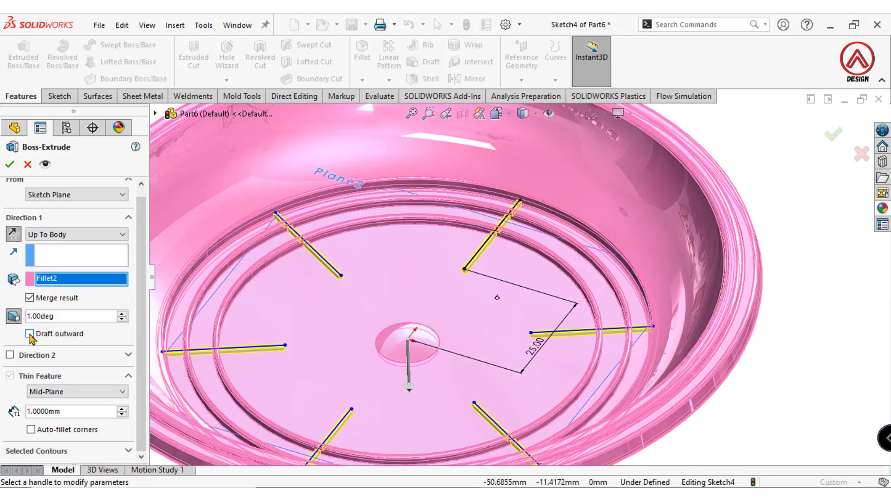
{"action": "type", "text": "1"}
{"action": "type", "text": ".5"}
{"action": "key", "text": "Return"}
{"action": "scroll", "coordinate": [315, 321], "scroll_direction": "down", "scroll_amount": 3}
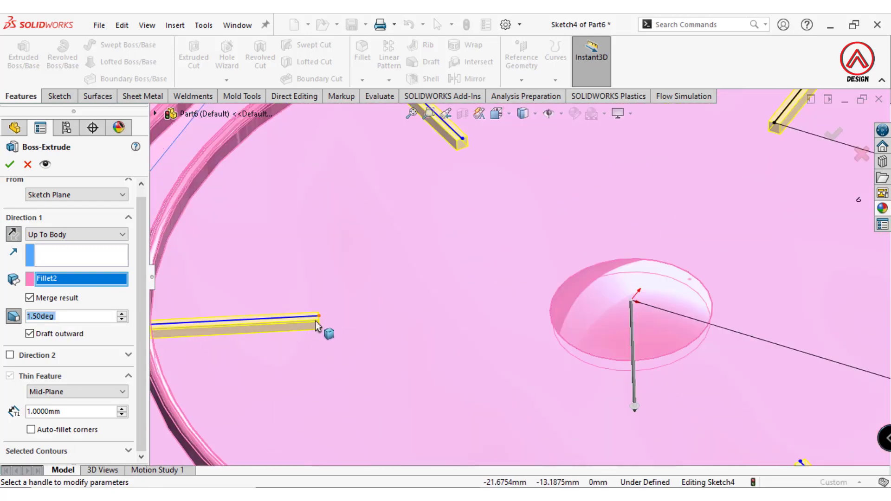
{"action": "middle_click_drag", "start_coordinate": [315, 321], "coordinate": [299, 324]}
{"action": "scroll", "coordinate": [299, 324], "scroll_direction": "down", "scroll_amount": 3}
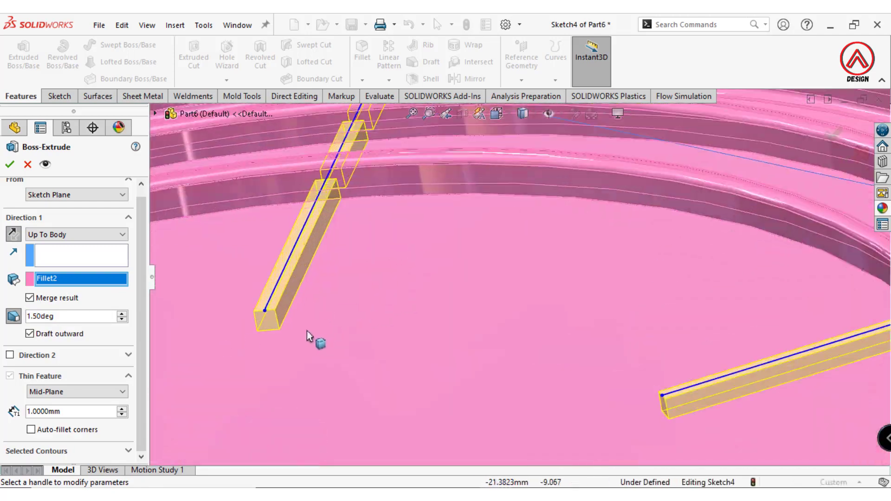
{"action": "scroll", "coordinate": [316, 311], "scroll_direction": "down", "scroll_amount": 5}
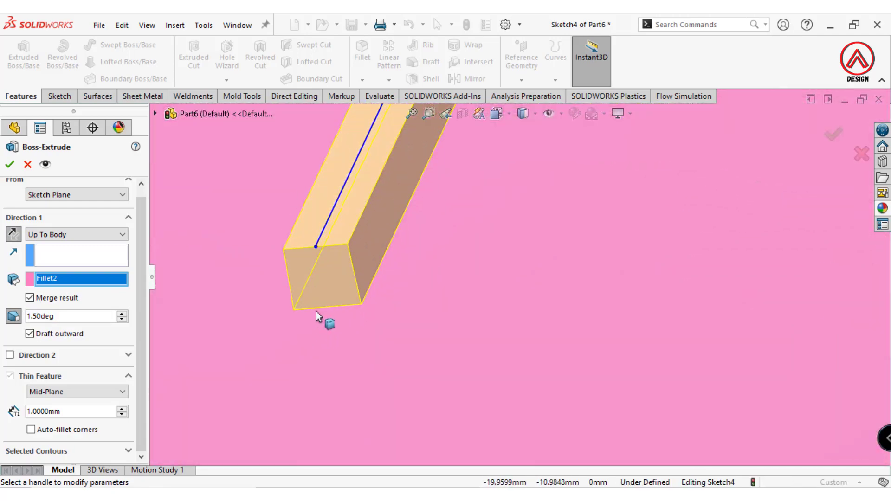
{"action": "left_click", "coordinate": [30, 334]}
{"action": "left_click", "coordinate": [30, 334]}
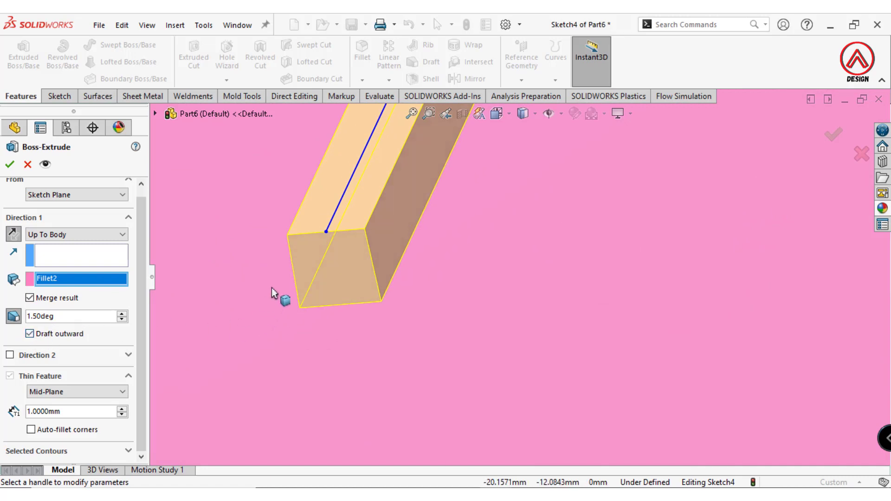
{"action": "scroll", "coordinate": [409, 299], "scroll_direction": "up", "scroll_amount": 2}
{"action": "scroll", "coordinate": [469, 307], "scroll_direction": "up", "scroll_amount": 5}
{"action": "scroll", "coordinate": [390, 308], "scroll_direction": "up", "scroll_amount": 3}
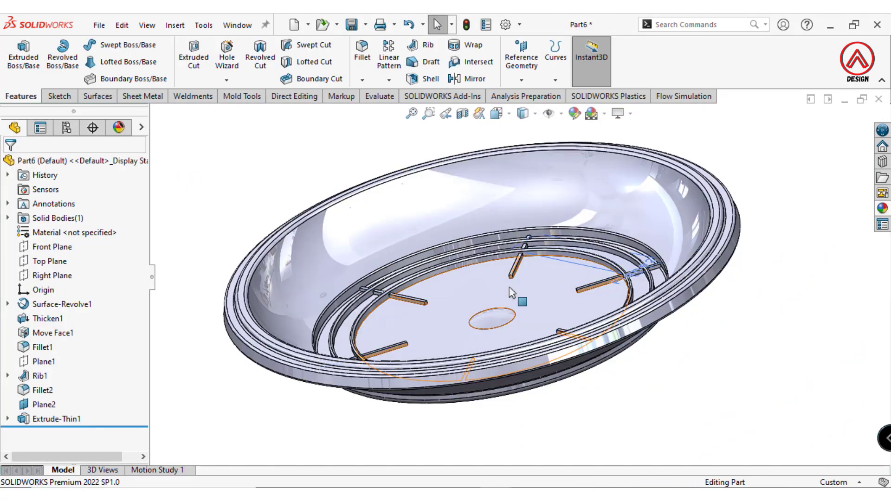
Step: Hide the reference plane used for the ribs
{"action": "mouse_move", "coordinate": [511, 291]}
{"action": "middle_mouse_down"}
{"action": "mouse_move", "coordinate": [526, 284]}
{"action": "mouse_move", "coordinate": [508, 217]}
{"action": "mouse_move", "coordinate": [505, 302]}
{"action": "middle_mouse_up"}
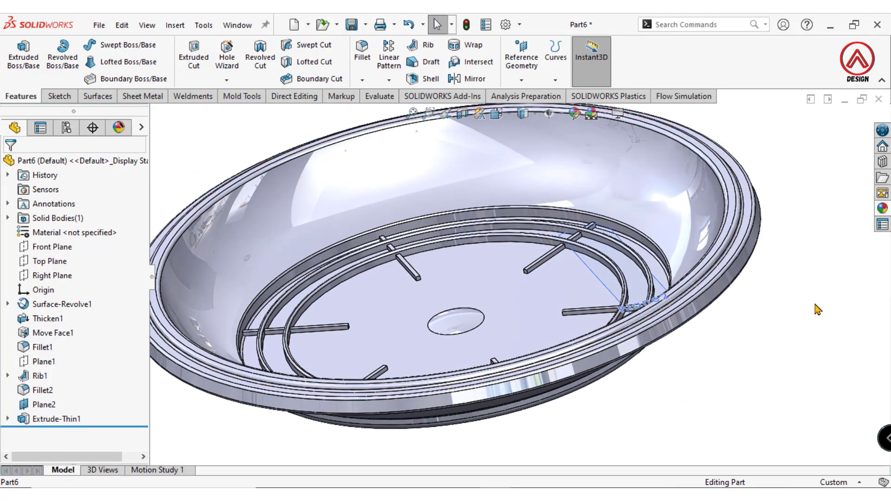
{"action": "left_click", "coordinate": [599, 284]}
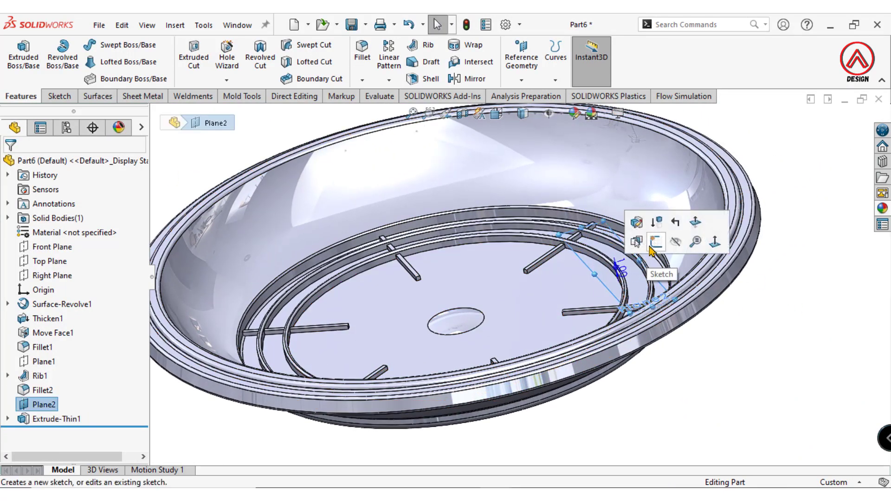
{"action": "left_click", "coordinate": [674, 243]}
Step: Fillet all the rib edges at 0.5 mm as Fillet3
{"action": "left_click", "coordinate": [362, 52]}
{"action": "scroll", "coordinate": [543, 290], "scroll_direction": "down", "scroll_amount": 5}
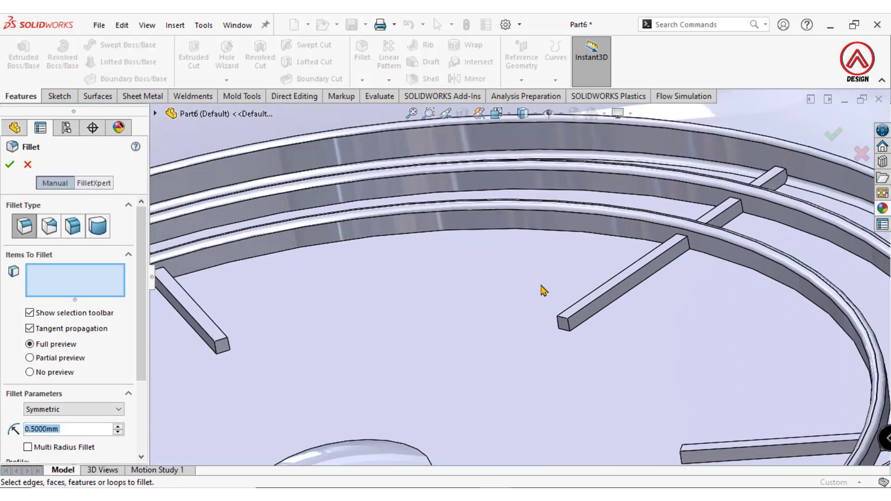
{"action": "left_click", "coordinate": [568, 324]}
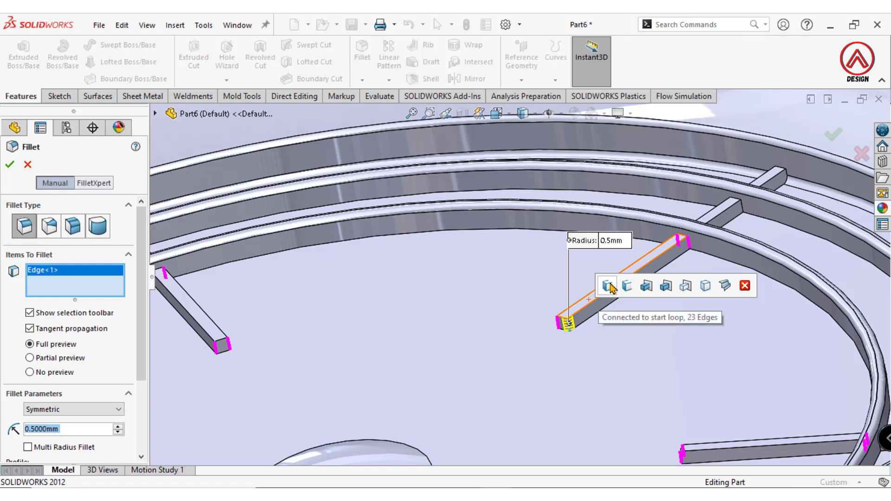
{"action": "left_click", "coordinate": [647, 291]}
{"action": "key", "text": "f"}
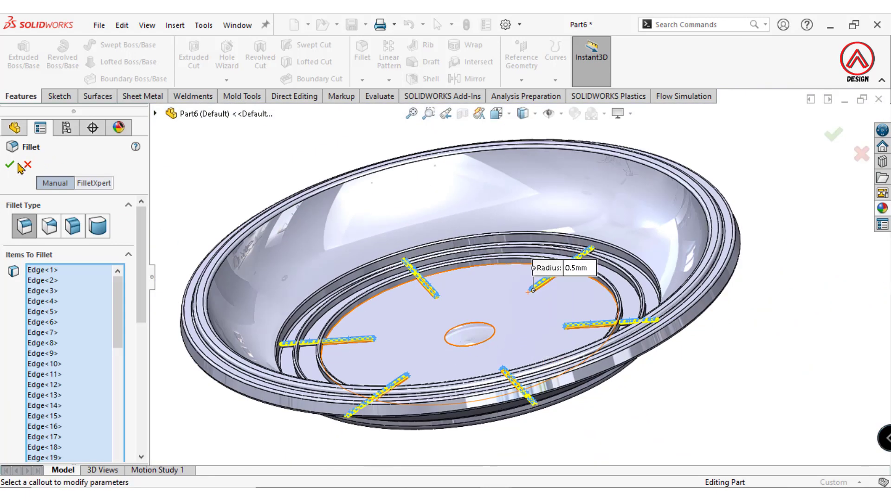
{"action": "left_click", "coordinate": [11, 165]}
Step: Reopen Fillet3 to review its settings and confirm it unchanged
{"action": "left_click", "coordinate": [58, 418]}
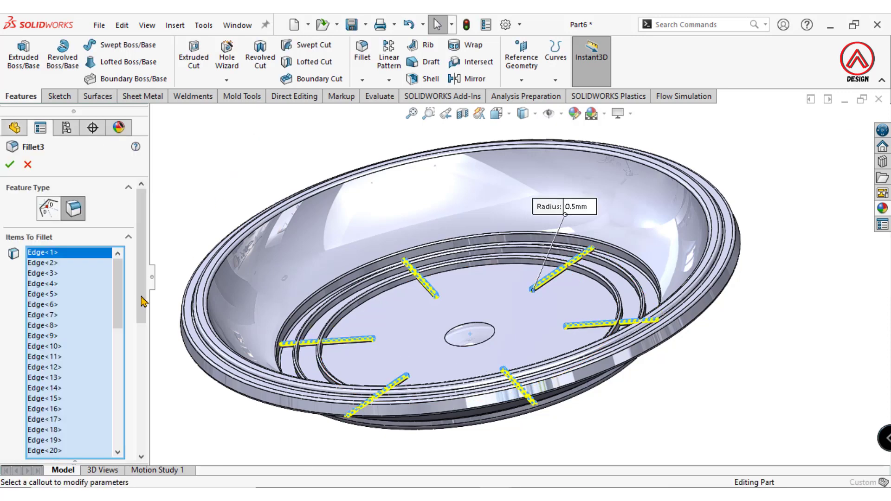
{"action": "scroll", "coordinate": [70, 302], "scroll_direction": "down", "scroll_amount": 5}
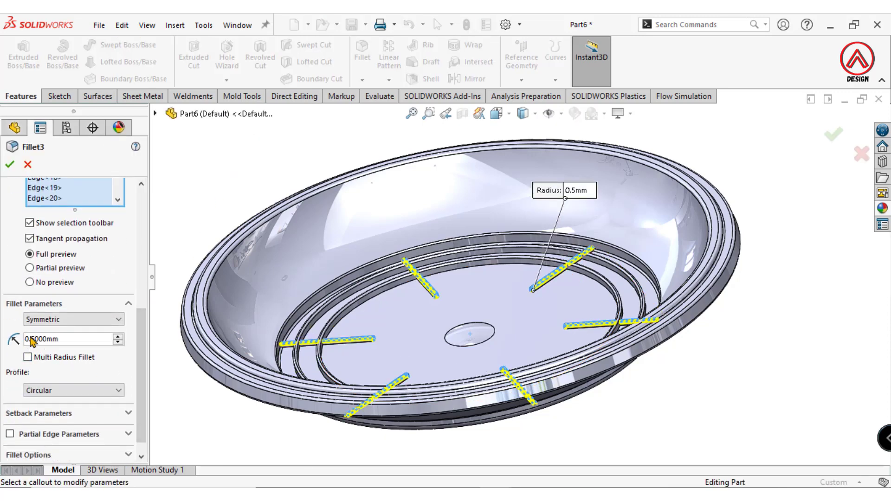
{"action": "scroll", "coordinate": [49, 195], "scroll_direction": "up", "scroll_amount": 5}
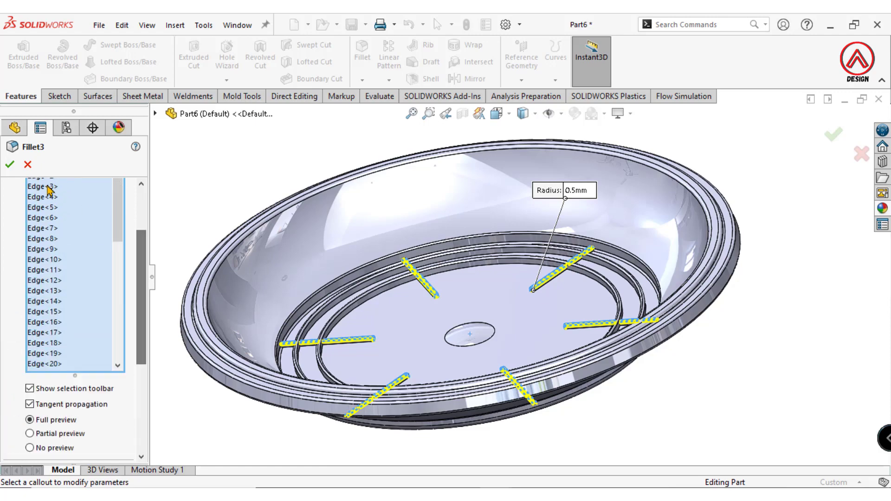
{"action": "left_click", "coordinate": [10, 164]}
Step: Sketch a circle centred on the origin on the pot's flat base face
{"action": "key", "text": "ctrl+6"}
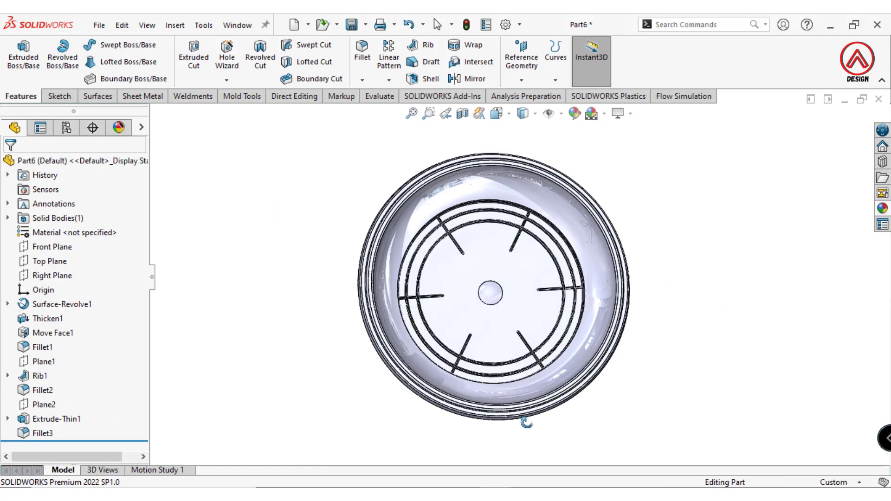
{"action": "left_click", "coordinate": [442, 259]}
{"action": "left_click", "coordinate": [565, 222]}
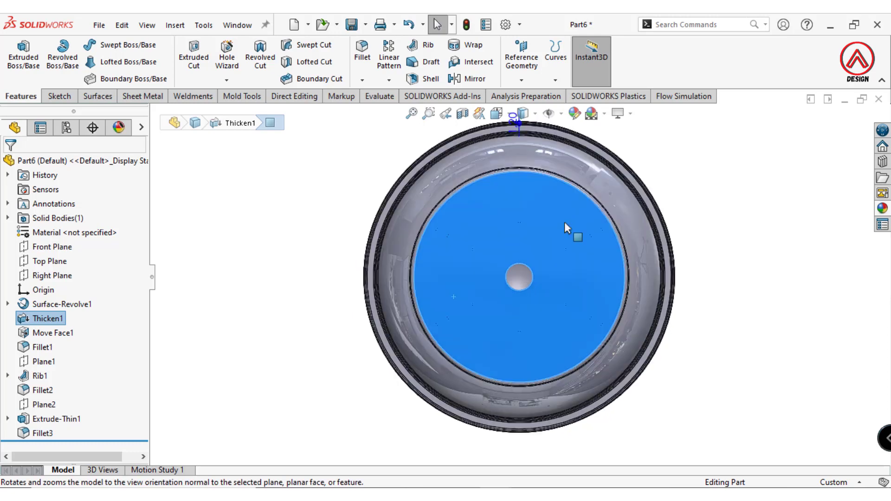
{"action": "left_click", "coordinate": [60, 97]}
{"action": "left_click", "coordinate": [18, 53]}
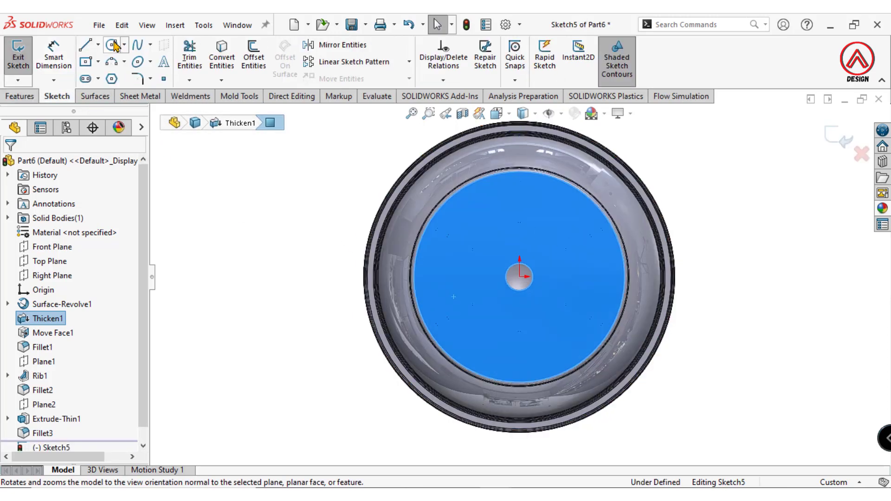
{"action": "left_click", "coordinate": [111, 45]}
{"action": "left_click", "coordinate": [519, 277]}
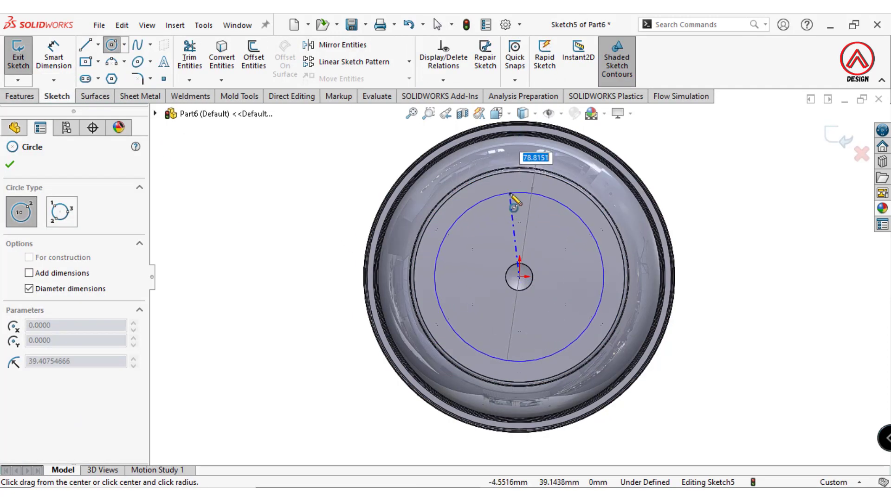
{"action": "left_click", "coordinate": [514, 201]}
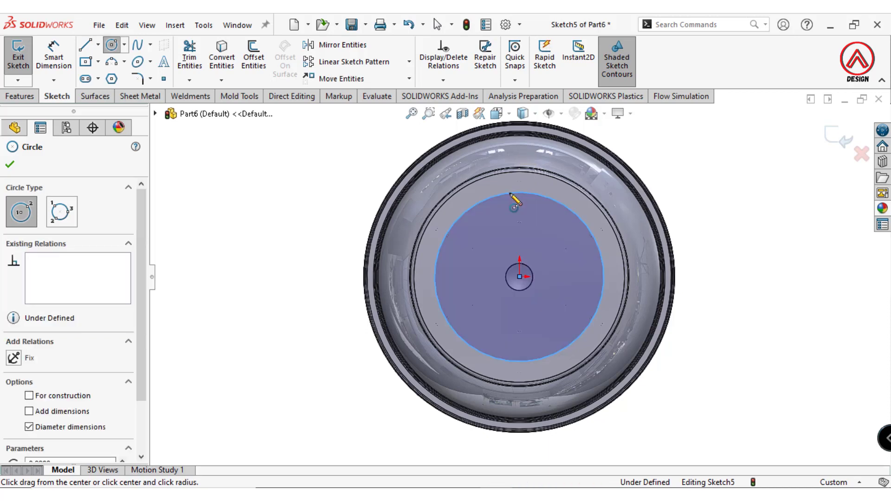
Step: Dimension the base circle to 95 mm diameter
{"action": "scroll", "coordinate": [541, 285], "scroll_direction": "down", "scroll_amount": 2}
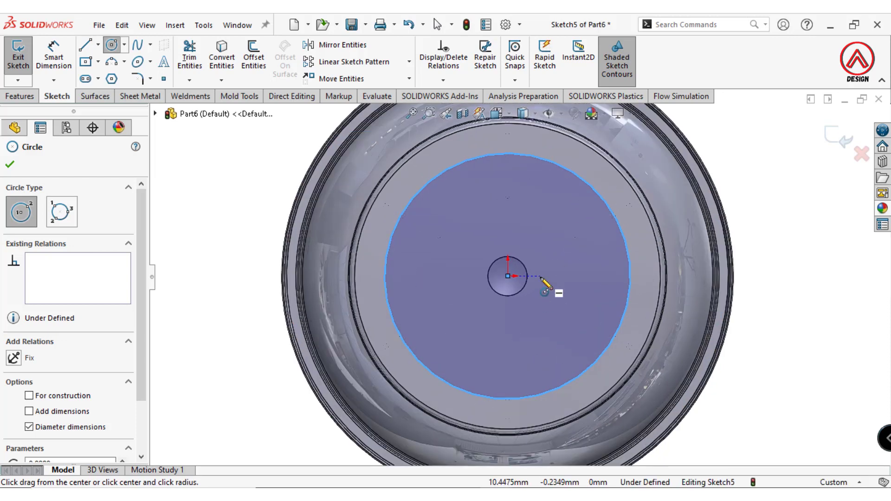
{"action": "left_click", "coordinate": [53, 55]}
{"action": "left_click", "coordinate": [626, 238]}
{"action": "scroll", "coordinate": [645, 234], "scroll_direction": "up", "scroll_amount": 2}
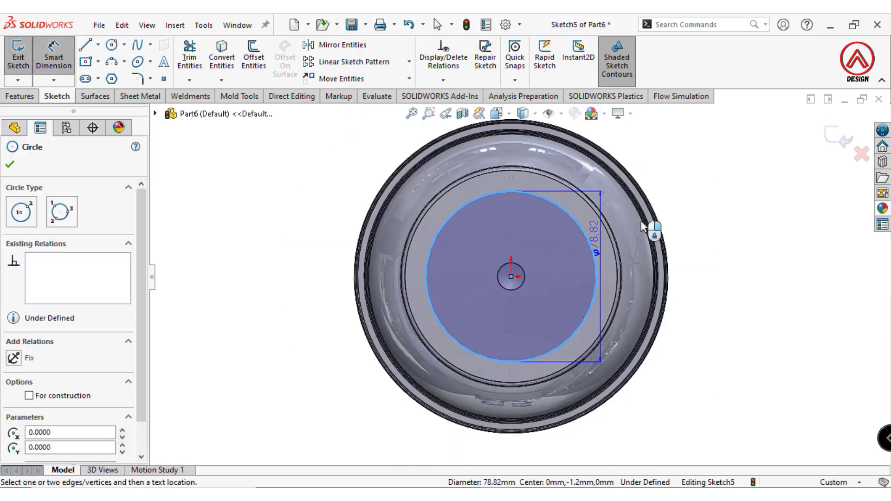
{"action": "left_click", "coordinate": [694, 173]}
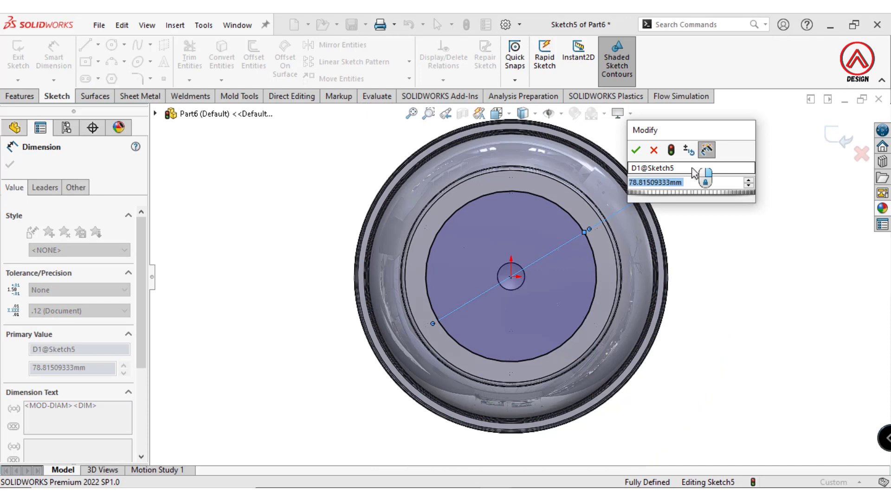
{"action": "type", "text": "95"}
{"action": "key", "text": "Return"}
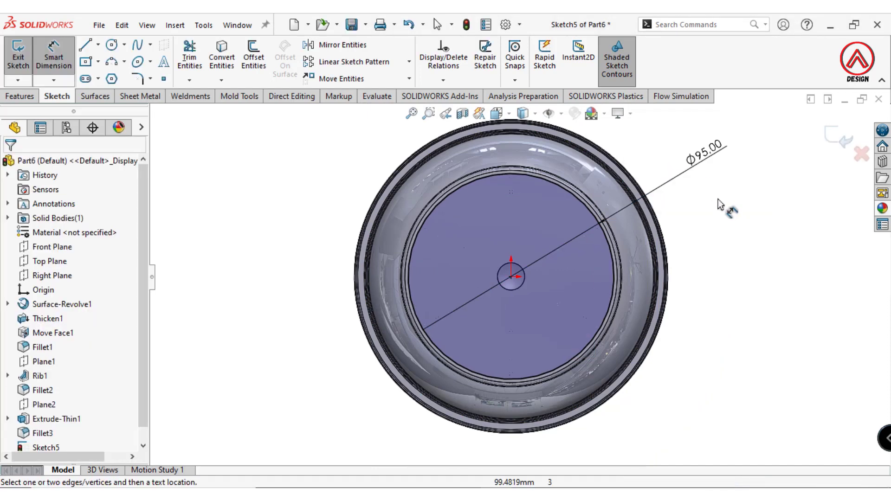
Step: Offset the 95 mm circle 12 mm inward
{"action": "left_click", "coordinate": [254, 58]}
{"action": "type", "text": "12"}
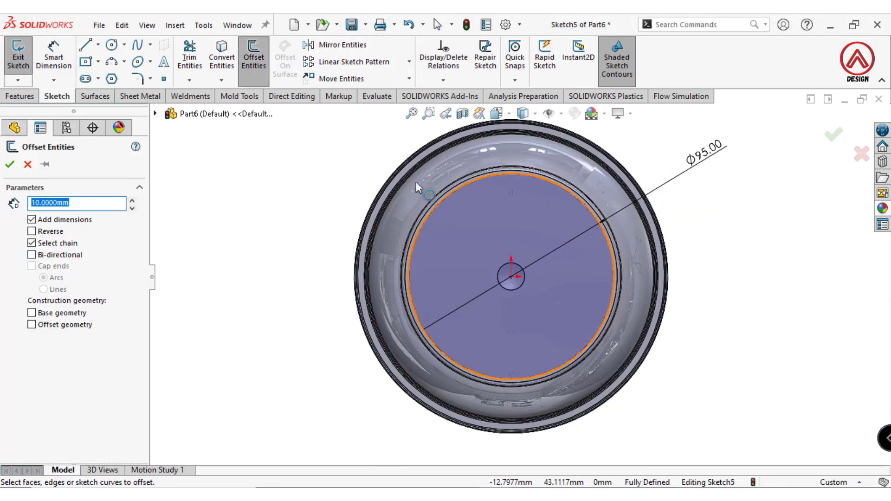
{"action": "left_click", "coordinate": [546, 183]}
{"action": "left_click", "coordinate": [31, 231]}
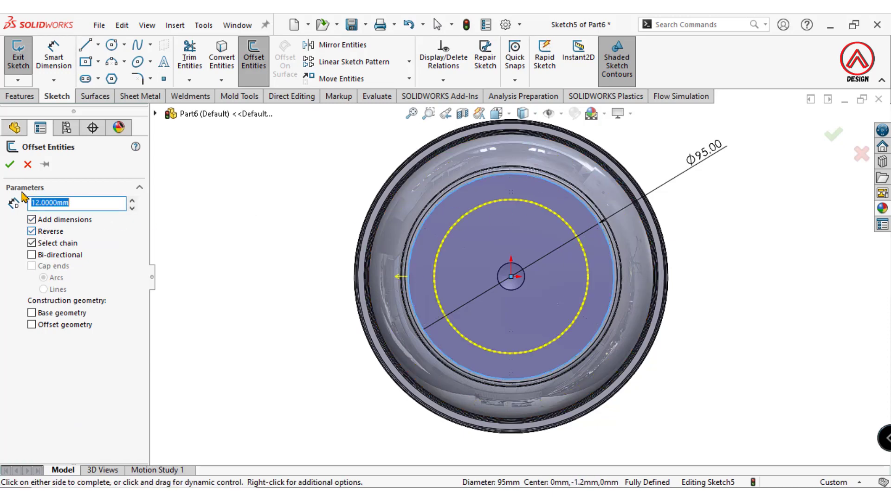
{"action": "left_click", "coordinate": [9, 165]}
Step: Offset the new 71 mm circle another 12 mm inward
{"action": "left_click", "coordinate": [254, 58]}
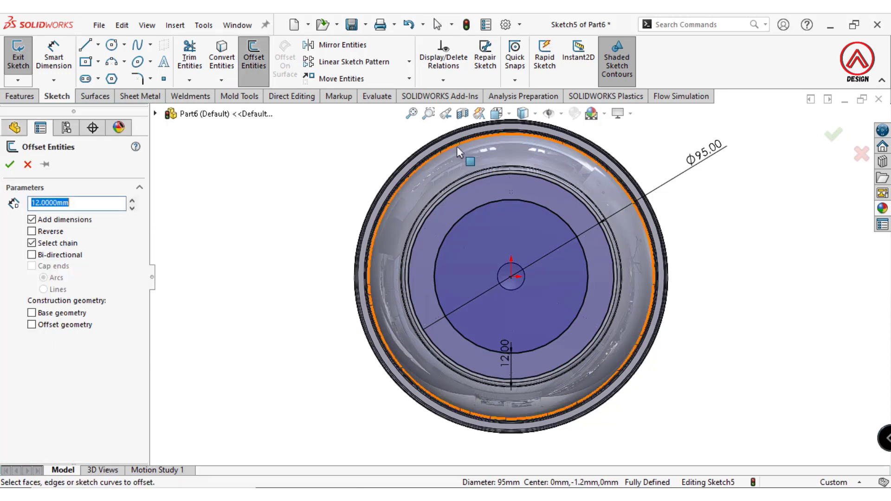
{"action": "left_click", "coordinate": [498, 202]}
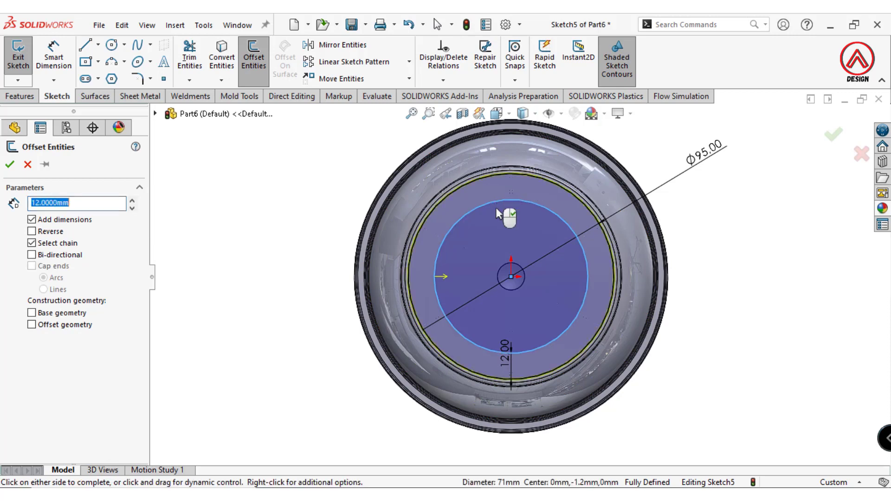
{"action": "left_click", "coordinate": [32, 231]}
{"action": "left_click", "coordinate": [9, 165]}
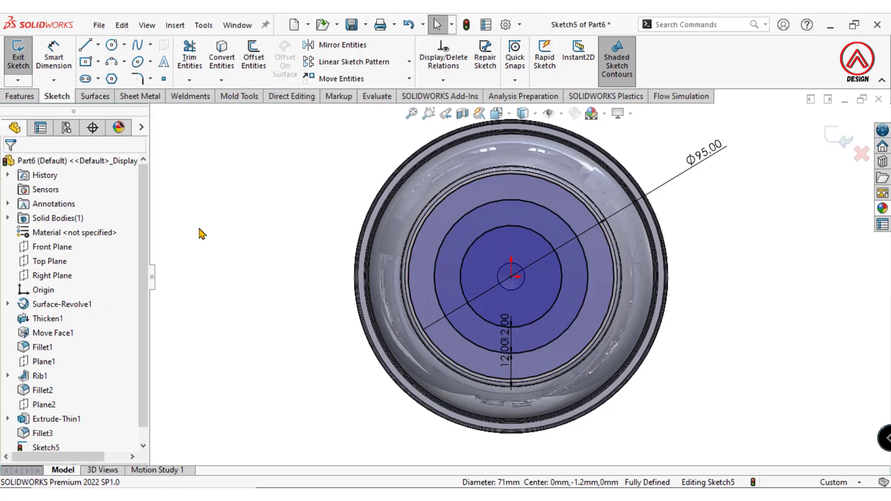
{"action": "middle_click_drag", "start_coordinate": [591, 260], "coordinate": [546, 265], "text": "ctrl"}
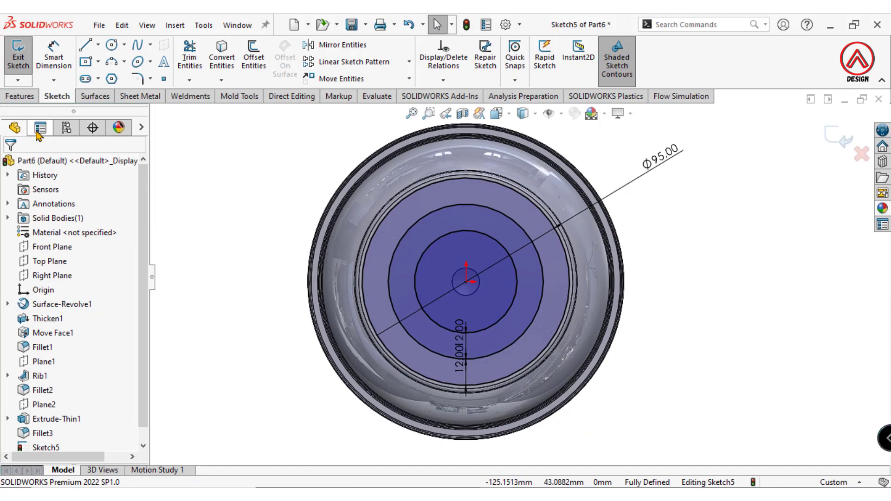
{"action": "left_click", "coordinate": [20, 96]}
Step: Boss-extrude three ring contours of Sketch5, keeping Blind at 10 mm depth
{"action": "left_click", "coordinate": [23, 58]}
{"action": "scroll", "coordinate": [547, 340], "scroll_direction": "down", "scroll_amount": 2}
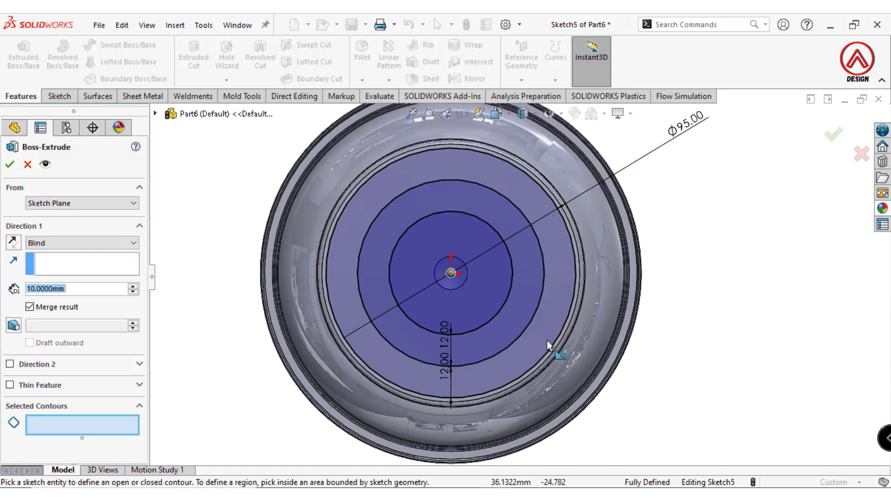
{"action": "middle_click_drag", "start_coordinate": [547, 341], "coordinate": [436, 266]}
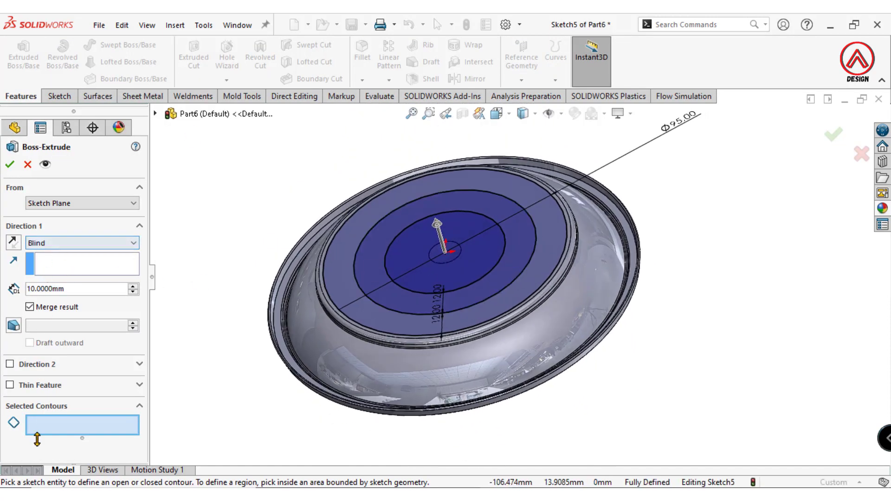
{"action": "left_click", "coordinate": [351, 326]}
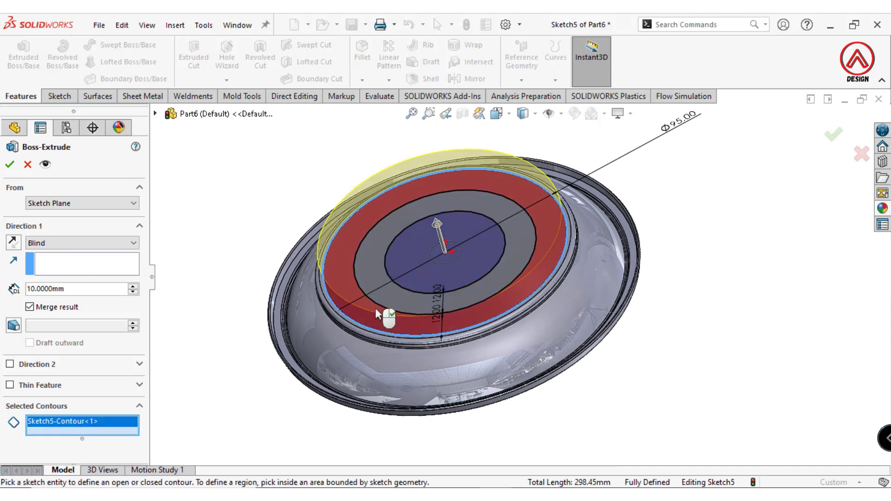
{"action": "left_click", "coordinate": [378, 306]}
{"action": "left_click", "coordinate": [407, 289]}
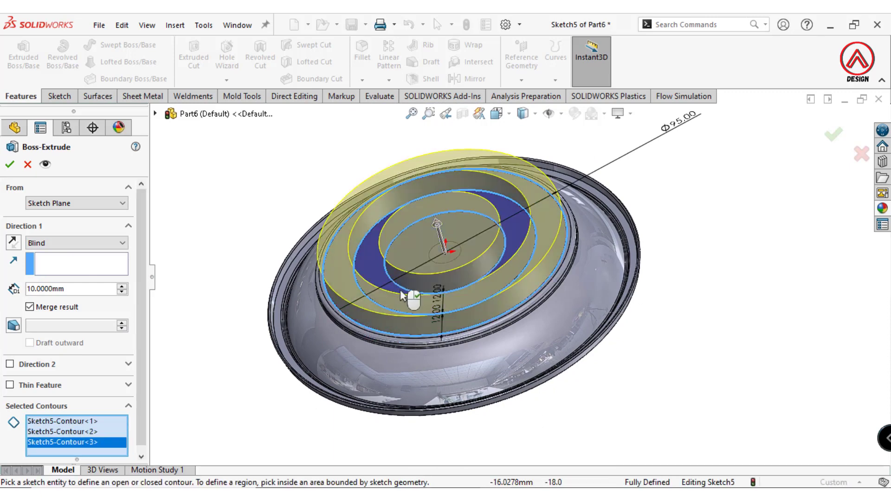
{"action": "left_click", "coordinate": [63, 244]}
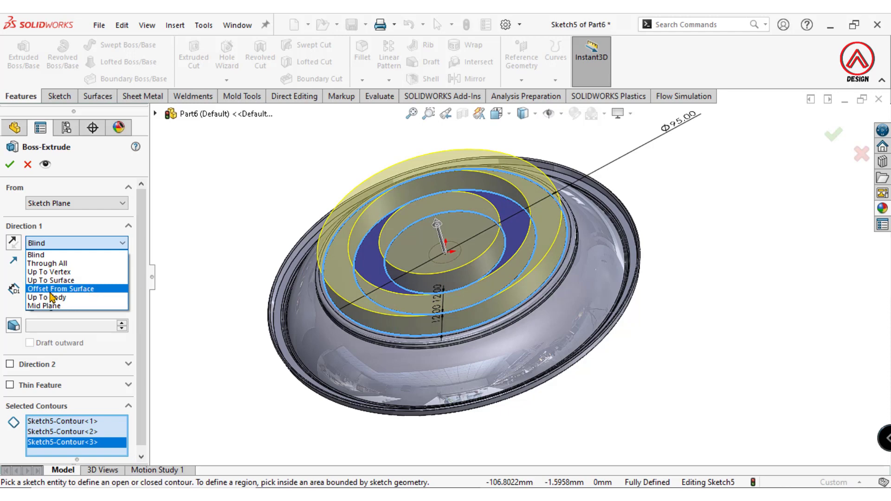
{"action": "left_click", "coordinate": [41, 256]}
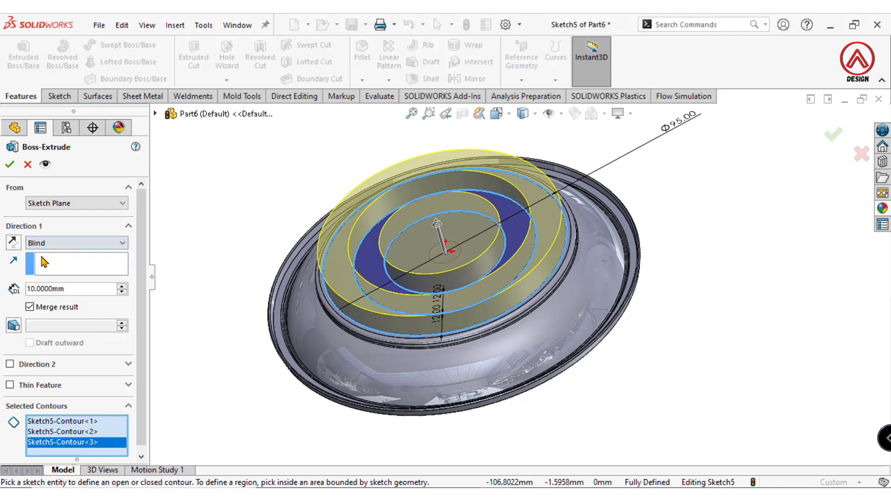
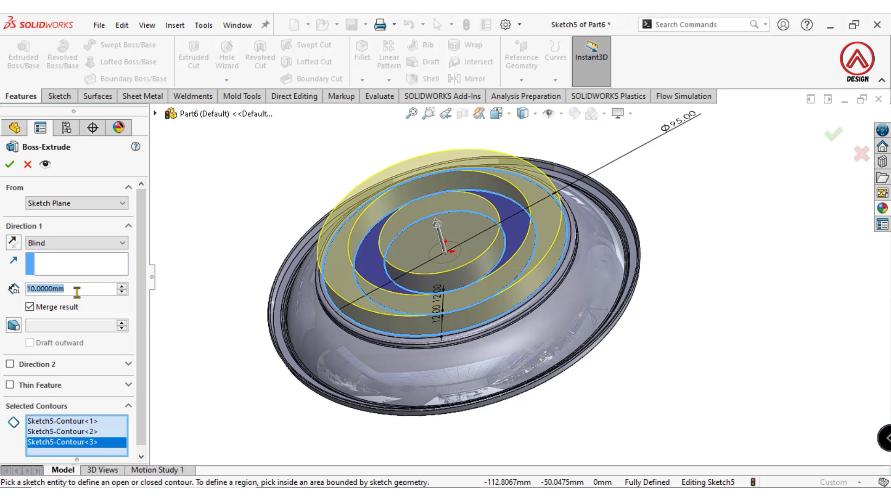
Step: Set the extrusion to 0.75 mm blind depth with a 1° outward draft
{"action": "type", "text": "1"}
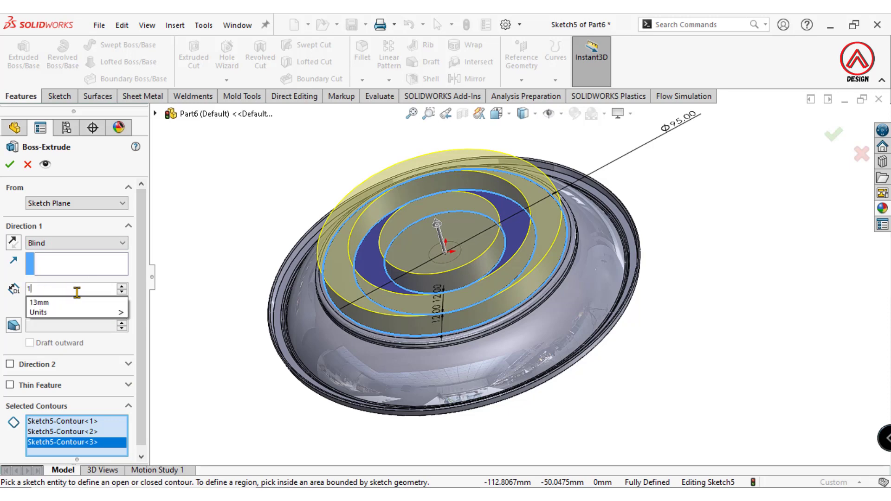
{"action": "key", "text": "BackSpace"}
{"action": "type", "text": "075"}
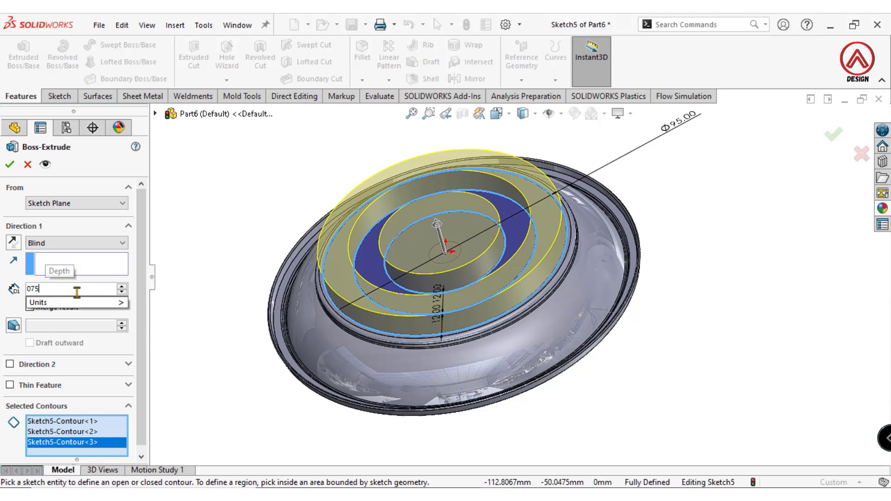
{"action": "key", "text": "Return"}
{"action": "type", "text": "0."}
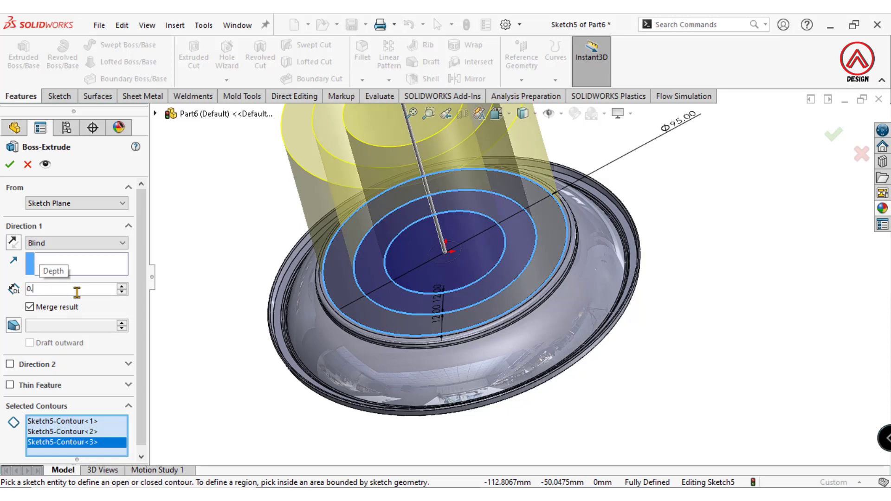
{"action": "type", "text": "75"}
{"action": "key", "text": "Return"}
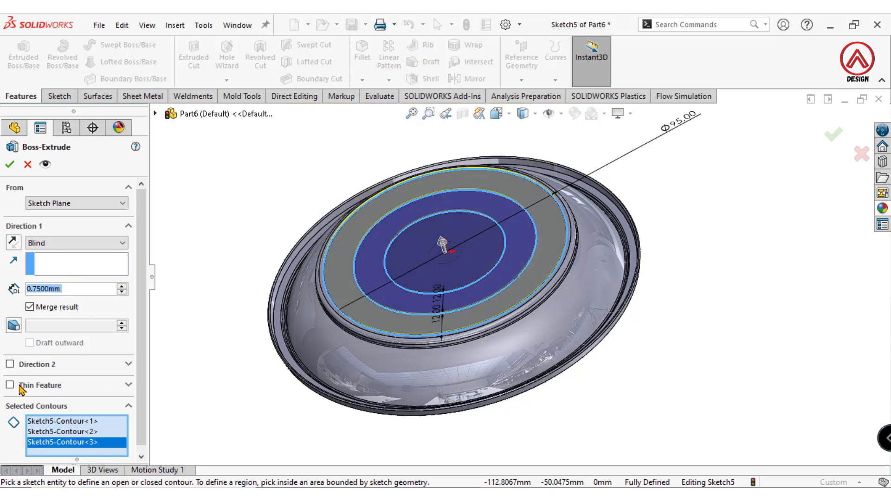
{"action": "left_click", "coordinate": [15, 326]}
{"action": "left_click", "coordinate": [30, 343]}
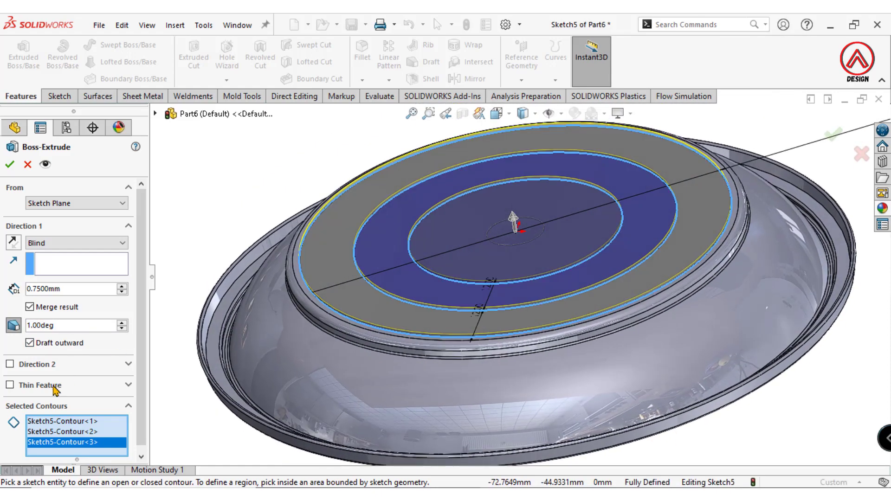
Step: Enable a one-direction 1 mm Thin Feature on the extrusion
{"action": "left_click", "coordinate": [54, 388]}
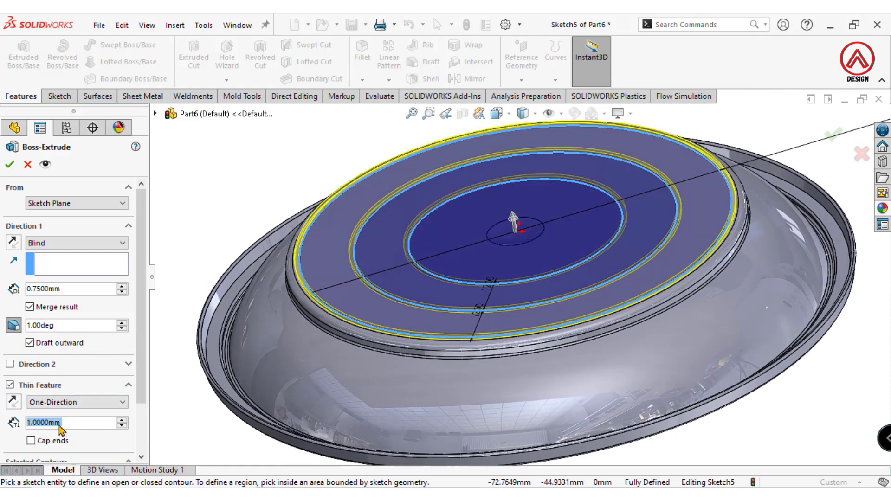
{"action": "scroll", "coordinate": [349, 305], "scroll_direction": "down", "scroll_amount": 1}
{"action": "scroll", "coordinate": [334, 297], "scroll_direction": "down", "scroll_amount": 2}
{"action": "scroll", "coordinate": [321, 292], "scroll_direction": "down", "scroll_amount": 2}
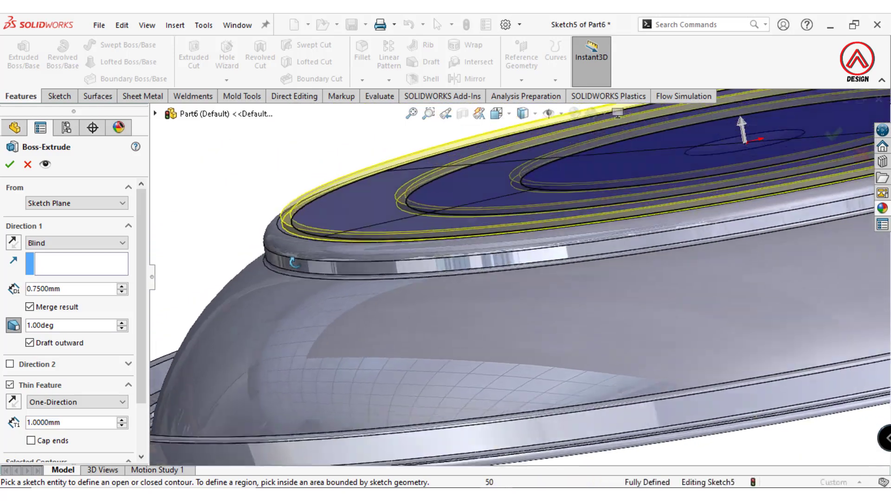
{"action": "scroll", "coordinate": [308, 285], "scroll_direction": "down", "scroll_amount": 1}
{"action": "scroll", "coordinate": [308, 285], "scroll_direction": "up", "scroll_amount": 5}
{"action": "scroll", "coordinate": [290, 350], "scroll_direction": "down", "scroll_amount": 3}
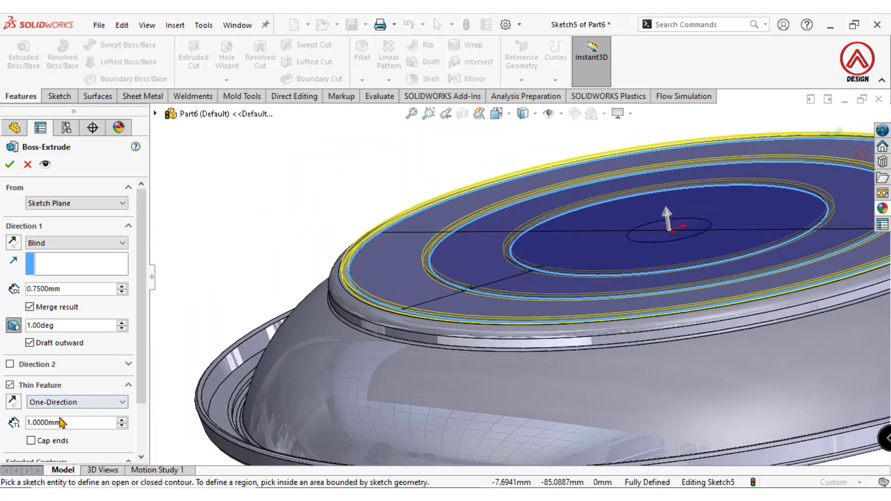
{"action": "left_click", "coordinate": [67, 402]}
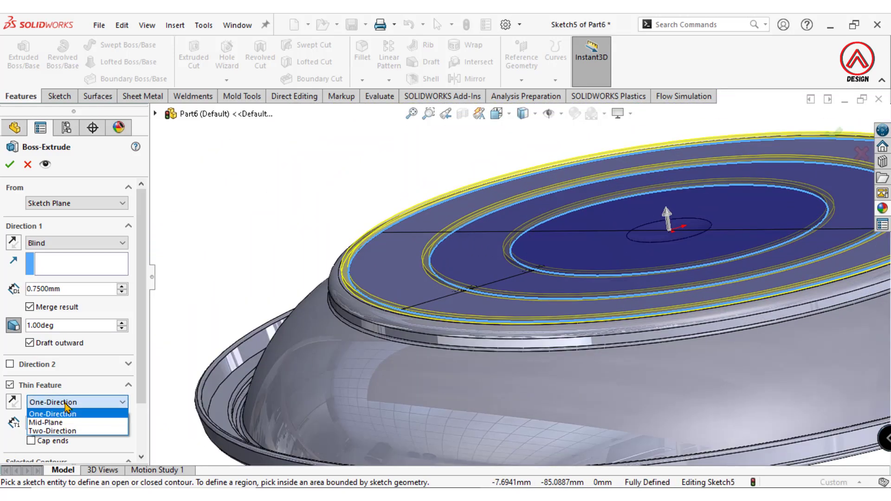
{"action": "scroll", "coordinate": [336, 294], "scroll_direction": "down", "scroll_amount": 1}
{"action": "scroll", "coordinate": [330, 293], "scroll_direction": "down", "scroll_amount": 1}
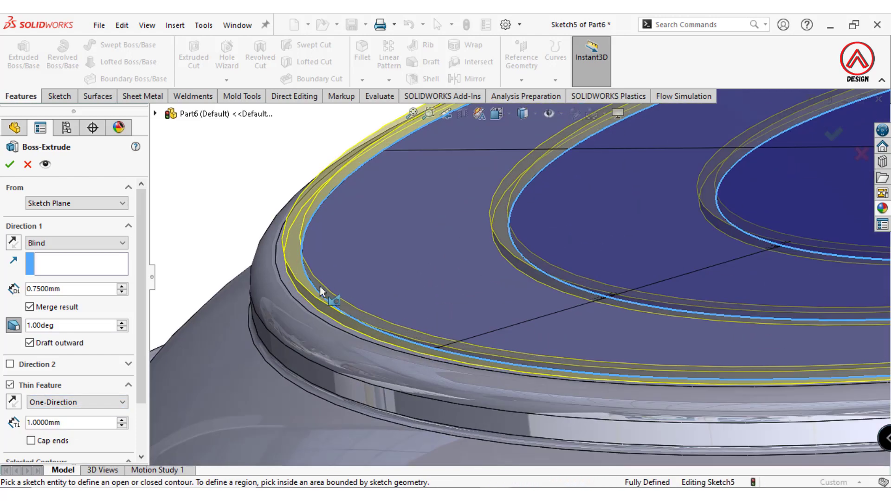
{"action": "scroll", "coordinate": [322, 290], "scroll_direction": "down", "scroll_amount": 1}
{"action": "scroll", "coordinate": [314, 288], "scroll_direction": "down", "scroll_amount": 1}
Step: Include the inner ring contour and reverse the thin wall direction
{"action": "left_click", "coordinate": [315, 288]}
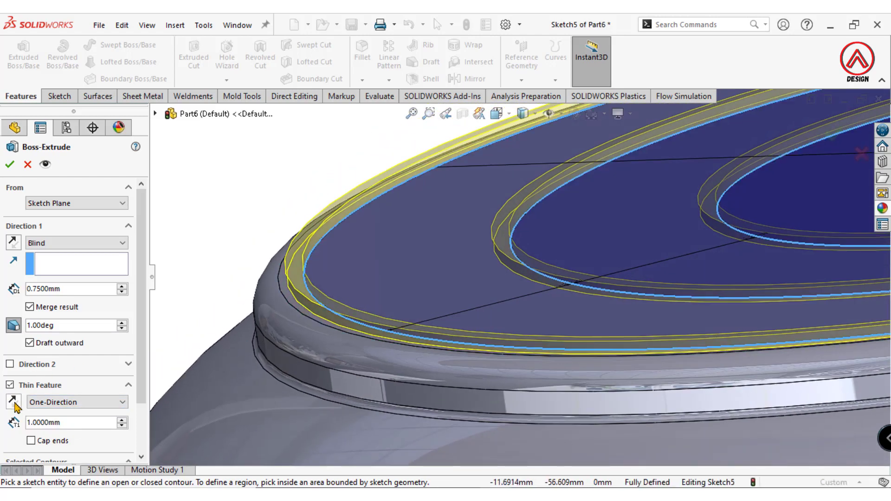
{"action": "left_click", "coordinate": [14, 403]}
{"action": "scroll", "coordinate": [444, 282], "scroll_direction": "up", "scroll_amount": 3}
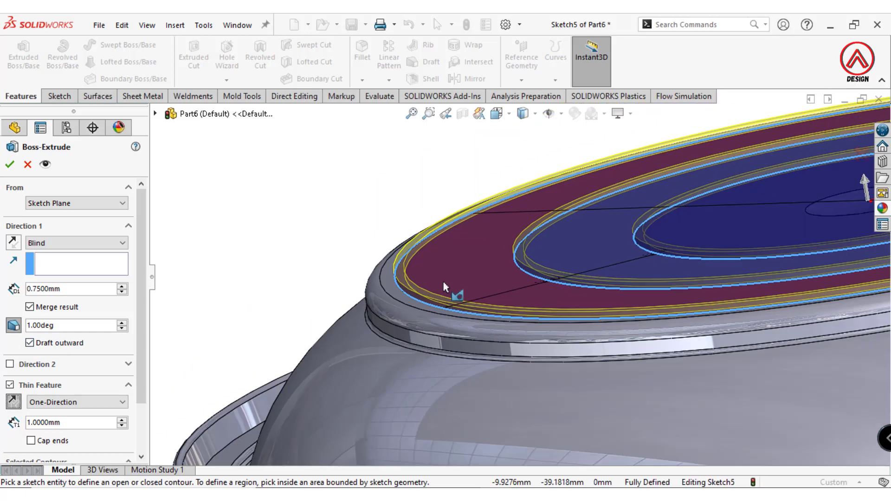
{"action": "scroll", "coordinate": [631, 276], "scroll_direction": "up", "scroll_amount": 3}
{"action": "scroll", "coordinate": [631, 277], "scroll_direction": "down", "scroll_amount": 2}
{"action": "scroll", "coordinate": [517, 264], "scroll_direction": "down", "scroll_amount": 2}
{"action": "scroll", "coordinate": [454, 273], "scroll_direction": "down", "scroll_amount": 2}
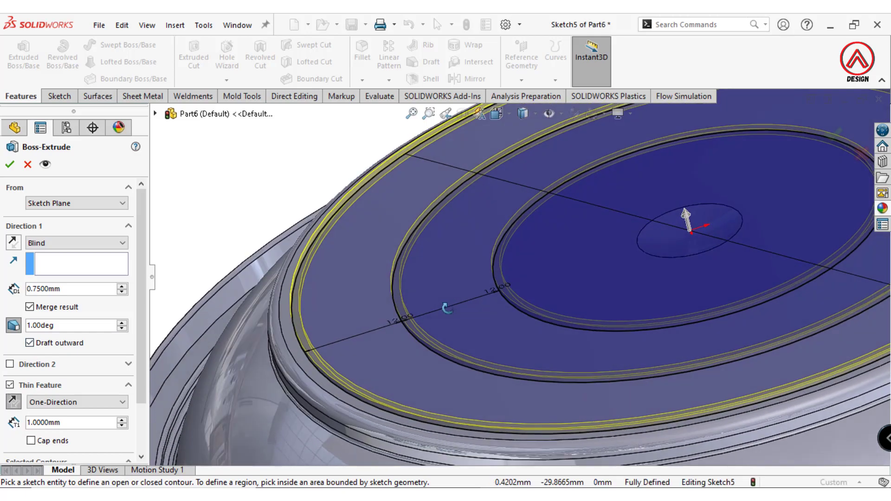
{"action": "scroll", "coordinate": [450, 325], "scroll_direction": "down", "scroll_amount": 2}
{"action": "mouse_move", "coordinate": [453, 332]}
{"action": "middle_mouse_down"}
{"action": "mouse_move", "coordinate": [453, 298]}
{"action": "mouse_move", "coordinate": [396, 329]}
{"action": "middle_mouse_up"}
Step: Change the thin wall thickness to 1.2 mm
{"action": "left_click", "coordinate": [392, 362]}
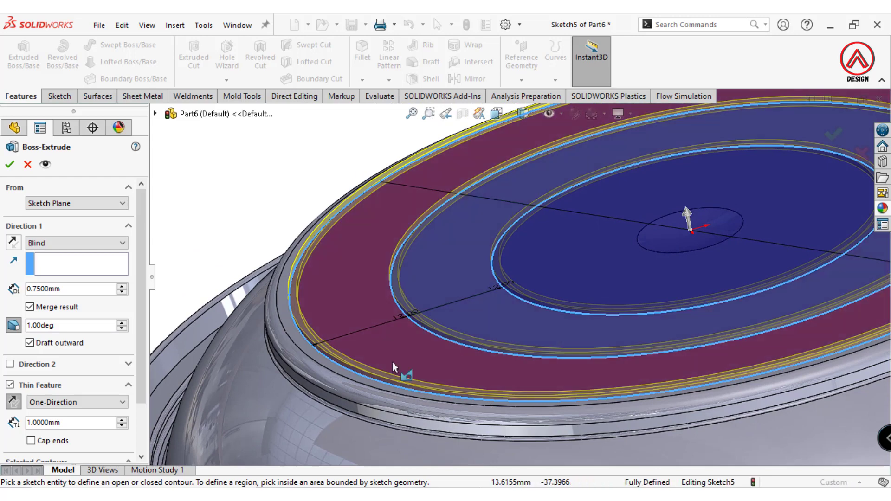
{"action": "scroll", "coordinate": [142, 417], "scroll_direction": "down", "scroll_amount": 3}
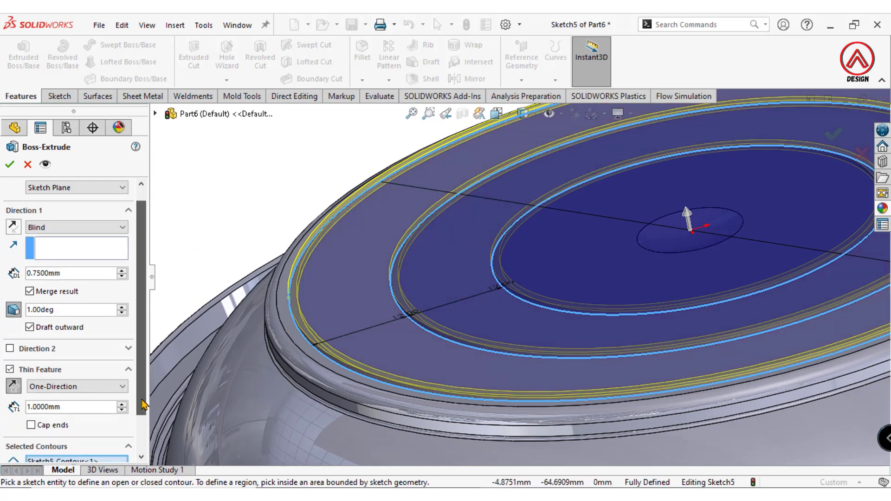
{"action": "scroll", "coordinate": [144, 429], "scroll_direction": "down", "scroll_amount": 1}
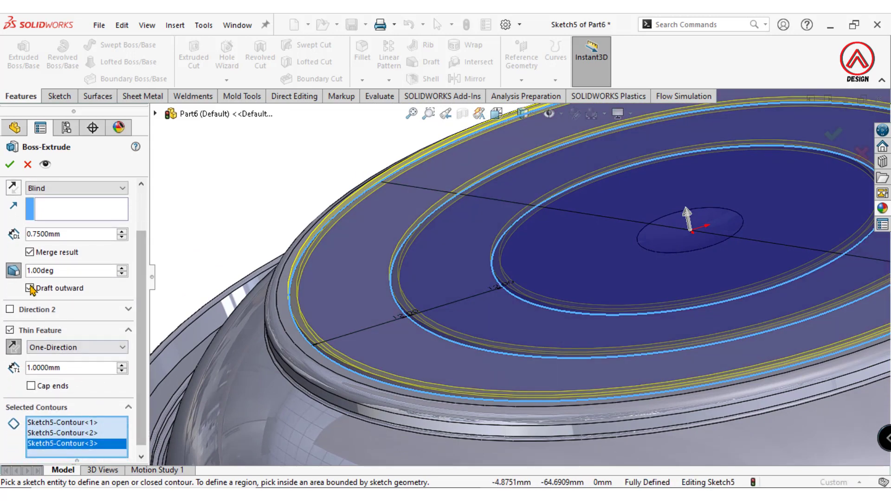
{"action": "middle_click_drag", "start_coordinate": [409, 322], "coordinate": [229, 330]}
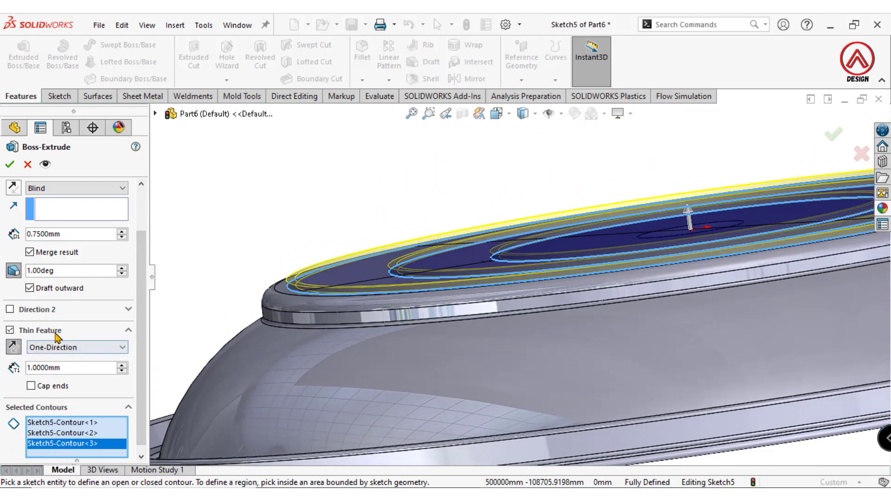
{"action": "type", "text": "1"}
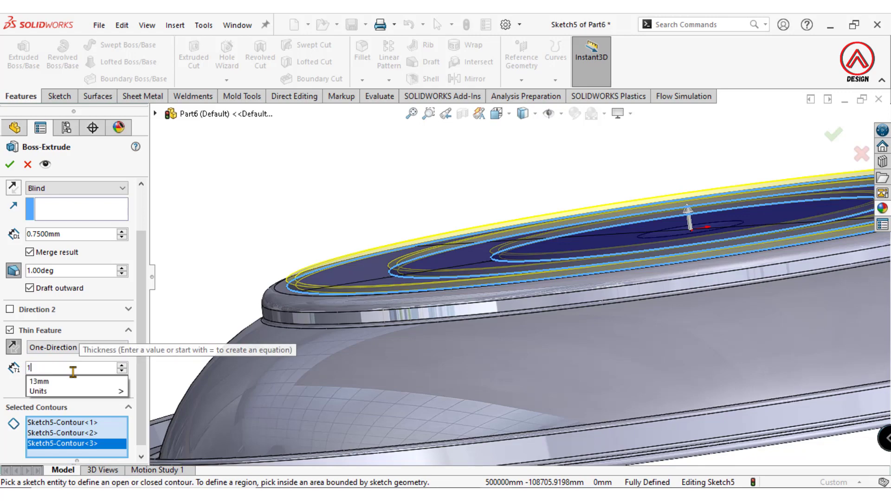
{"action": "type", "text": ".2"}
{"action": "key", "text": "Return"}
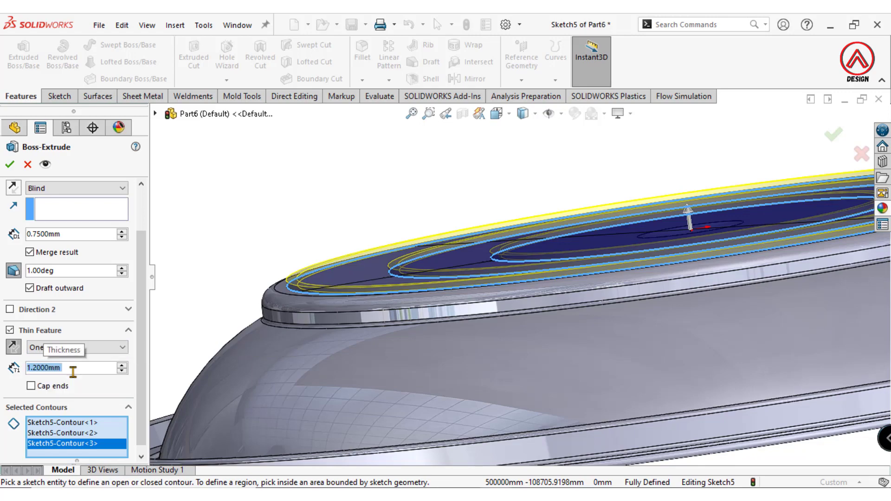
Step: Make the draft 1.5° inward and accept the thin extrusion
{"action": "scroll", "coordinate": [297, 278], "scroll_direction": "down", "scroll_amount": 3}
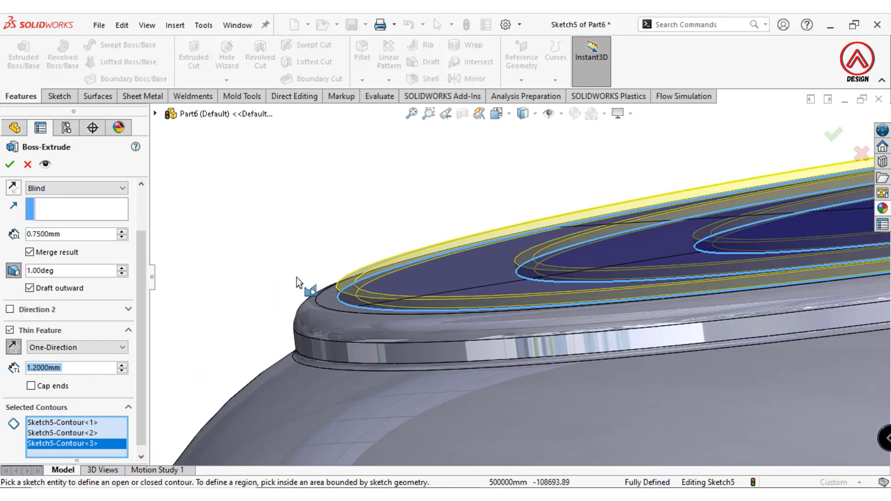
{"action": "scroll", "coordinate": [416, 271], "scroll_direction": "down", "scroll_amount": 3}
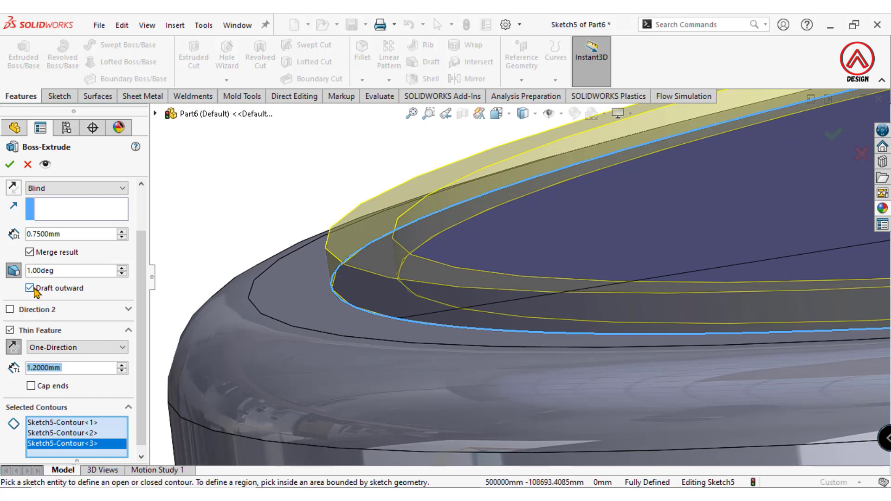
{"action": "left_click", "coordinate": [31, 288]}
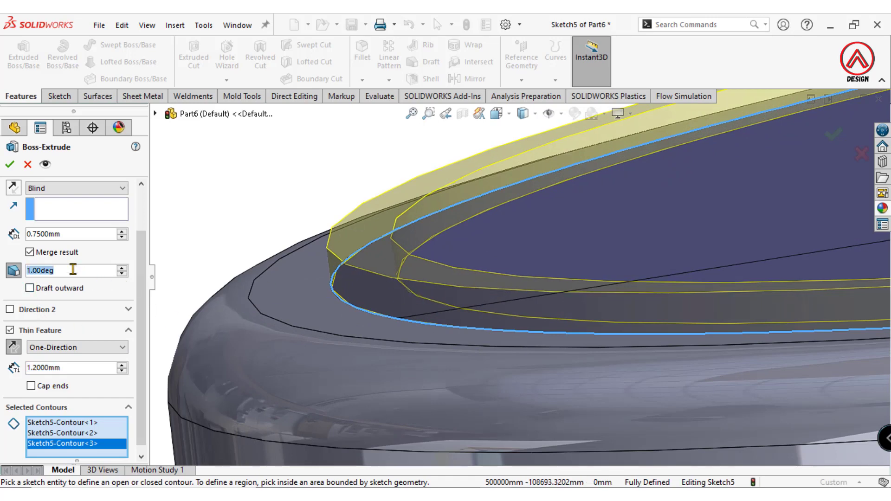
{"action": "type", "text": "1.5"}
{"action": "key", "text": "Return"}
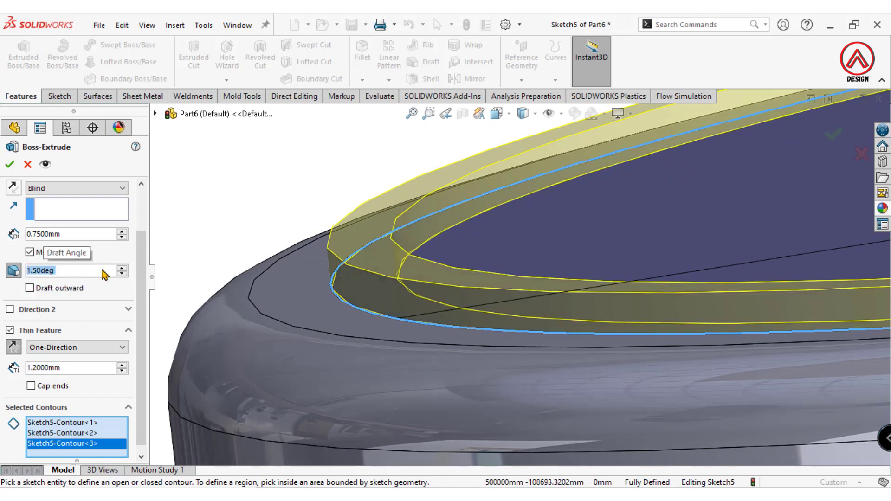
{"action": "scroll", "coordinate": [483, 226], "scroll_direction": "up", "scroll_amount": 2}
{"action": "scroll", "coordinate": [483, 227], "scroll_direction": "up", "scroll_amount": 3}
{"action": "scroll", "coordinate": [483, 227], "scroll_direction": "up", "scroll_amount": 2}
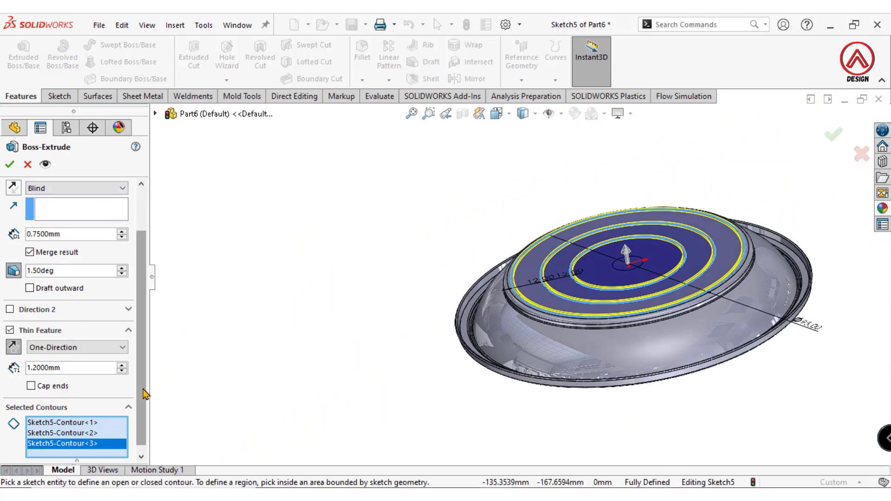
{"action": "scroll", "coordinate": [139, 390], "scroll_direction": "down", "scroll_amount": 1}
{"action": "scroll", "coordinate": [133, 301], "scroll_direction": "up", "scroll_amount": 4}
{"action": "left_click", "coordinate": [10, 164]}
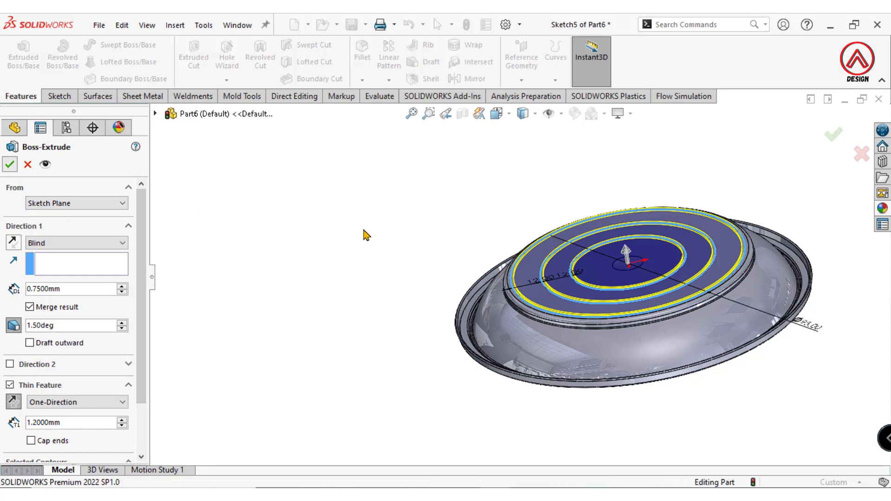
{"action": "scroll", "coordinate": [432, 228], "scroll_direction": "down", "scroll_amount": 3}
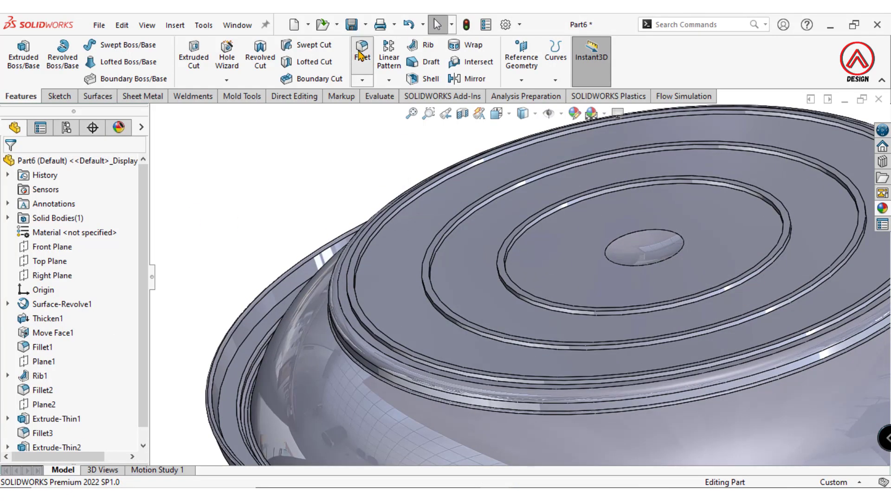
Step: Fillet all six ring edges at 0.5 mm radius
{"action": "left_click", "coordinate": [360, 55]}
{"action": "left_click", "coordinate": [347, 296]}
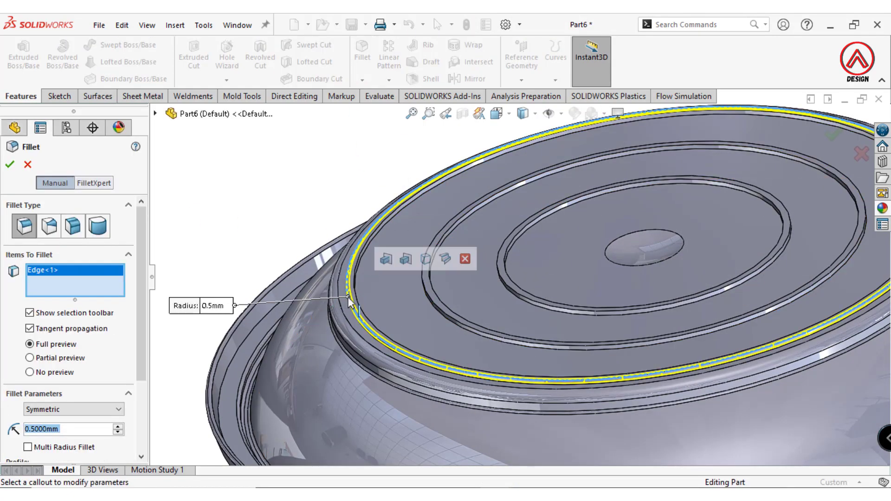
{"action": "left_click", "coordinate": [390, 261]}
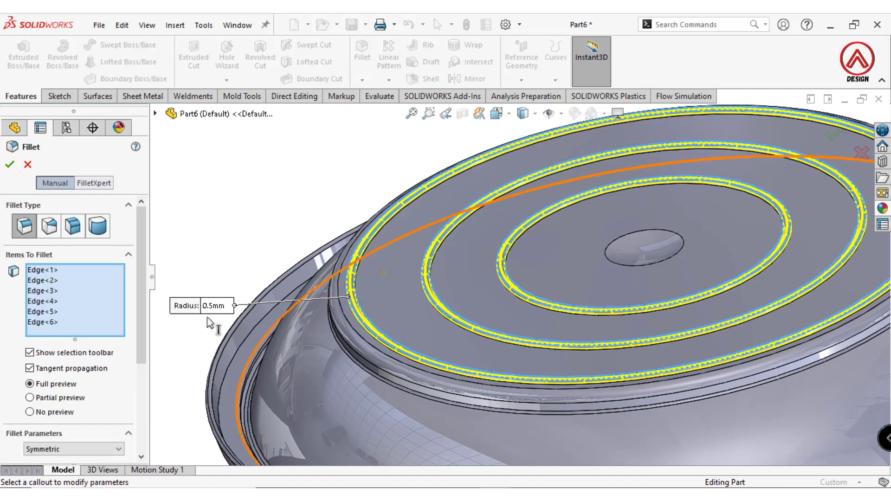
{"action": "scroll", "coordinate": [54, 390], "scroll_direction": "down", "scroll_amount": 2}
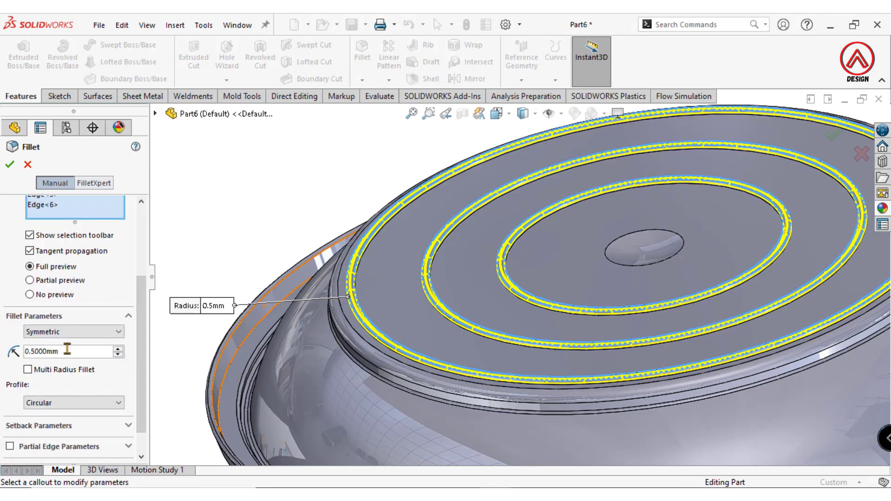
{"action": "left_click", "coordinate": [10, 164]}
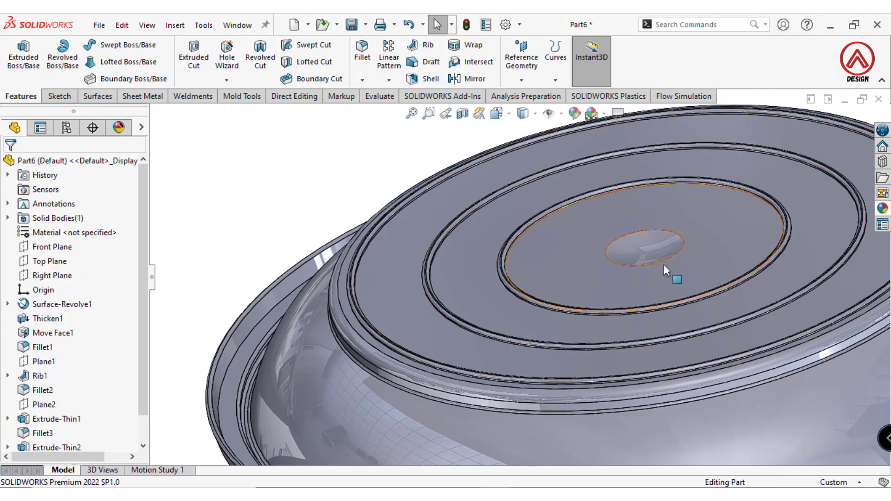
{"action": "scroll", "coordinate": [664, 264], "scroll_direction": "down", "scroll_amount": 2}
{"action": "mouse_move", "coordinate": [623, 205]}
{"action": "middle_mouse_down"}
{"action": "mouse_move", "coordinate": [536, 379]}
{"action": "mouse_move", "coordinate": [379, 346]}
{"action": "mouse_move", "coordinate": [576, 240]}
{"action": "mouse_move", "coordinate": [579, 194]}
{"action": "mouse_move", "coordinate": [603, 241]}
{"action": "middle_mouse_up"}
{"action": "left_click", "coordinate": [382, 98]}
{"action": "left_click", "coordinate": [439, 45]}
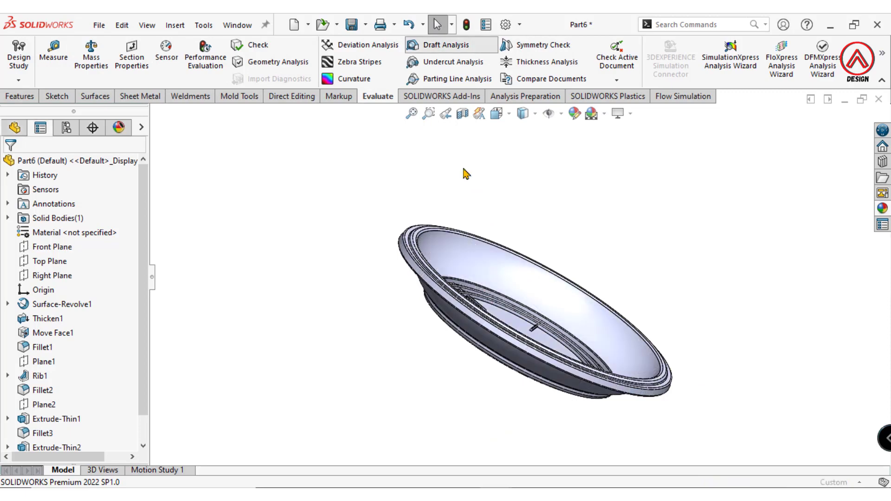
{"action": "middle_click_drag", "start_coordinate": [418, 239], "coordinate": [422, 315]}
{"action": "scroll", "coordinate": [422, 316], "scroll_direction": "up", "scroll_amount": 4}
{"action": "left_click", "coordinate": [533, 350]}
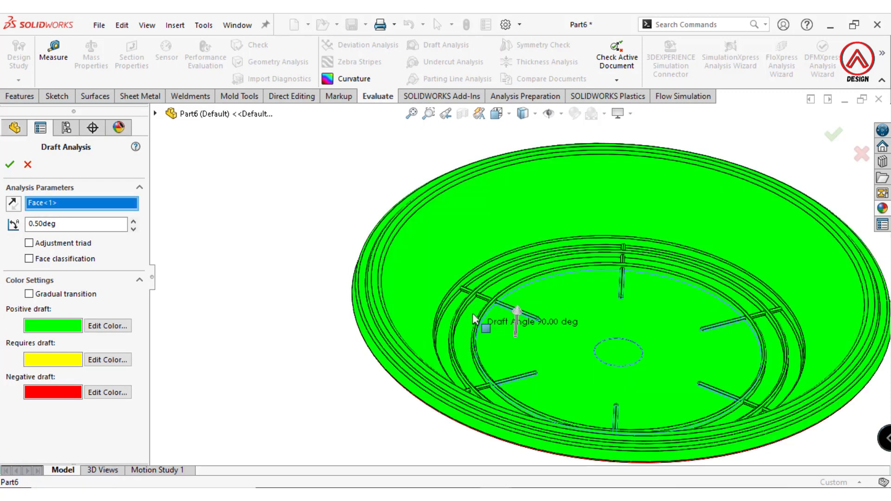
{"action": "mouse_move", "coordinate": [517, 314]}
{"action": "middle_mouse_down"}
{"action": "mouse_move", "coordinate": [512, 244]}
{"action": "mouse_move", "coordinate": [511, 357]}
{"action": "mouse_move", "coordinate": [511, 265]}
{"action": "mouse_move", "coordinate": [423, 322]}
{"action": "mouse_move", "coordinate": [291, 364]}
{"action": "mouse_move", "coordinate": [429, 357]}
{"action": "mouse_move", "coordinate": [425, 335]}
{"action": "mouse_move", "coordinate": [41, 184]}
{"action": "middle_mouse_up"}
{"action": "scroll", "coordinate": [511, 356], "scroll_direction": "up", "scroll_amount": 3}
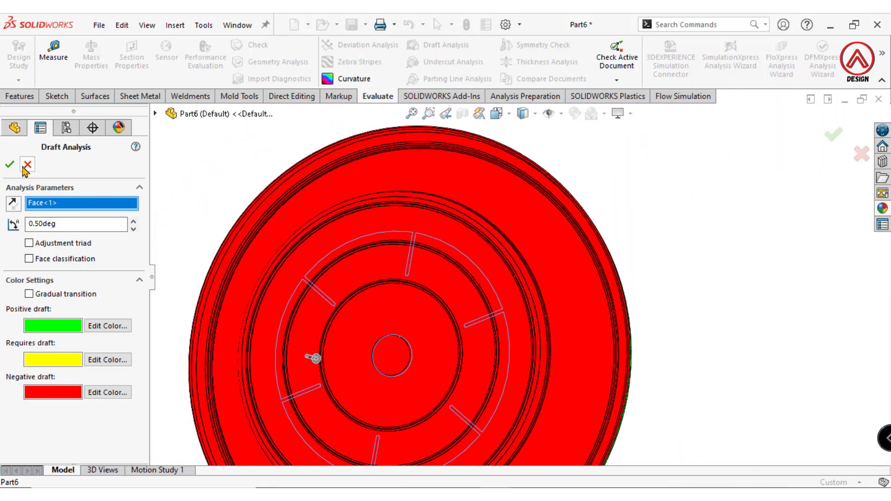
{"action": "left_click", "coordinate": [27, 165]}
{"action": "mouse_move", "coordinate": [636, 278]}
{"action": "middle_mouse_down"}
{"action": "mouse_move", "coordinate": [449, 193]}
{"action": "mouse_move", "coordinate": [502, 287]}
{"action": "mouse_move", "coordinate": [608, 223]}
{"action": "mouse_move", "coordinate": [739, 215]}
{"action": "mouse_move", "coordinate": [654, 305]}
{"action": "mouse_move", "coordinate": [623, 372]}
{"action": "mouse_move", "coordinate": [635, 405]}
{"action": "middle_mouse_up"}
{"action": "middle_click_drag", "start_coordinate": [647, 385], "coordinate": [636, 393]}
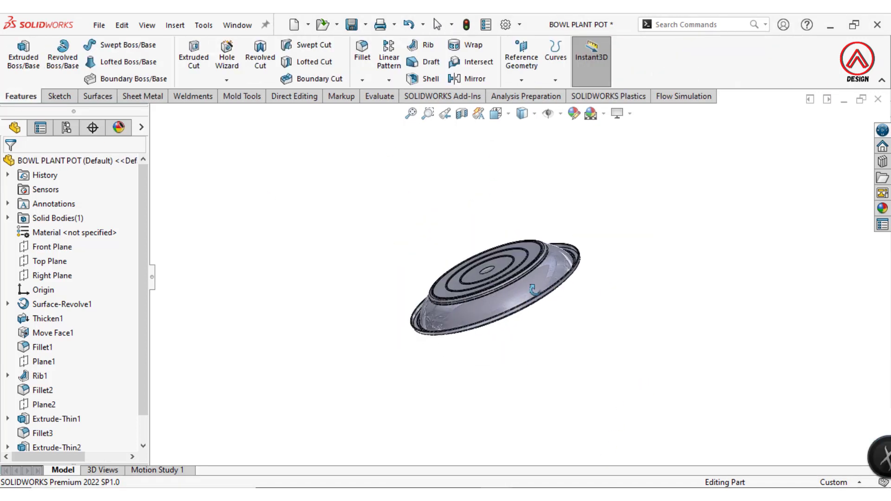
Step: Show the part from the Front view as a section cut
{"action": "left_click", "coordinate": [496, 114]}
{"action": "left_click", "coordinate": [515, 168]}
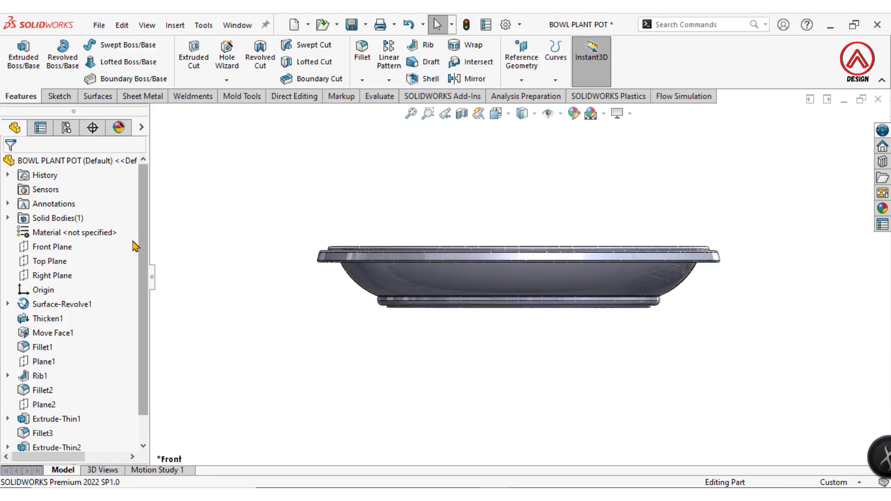
{"action": "left_click", "coordinate": [462, 113]}
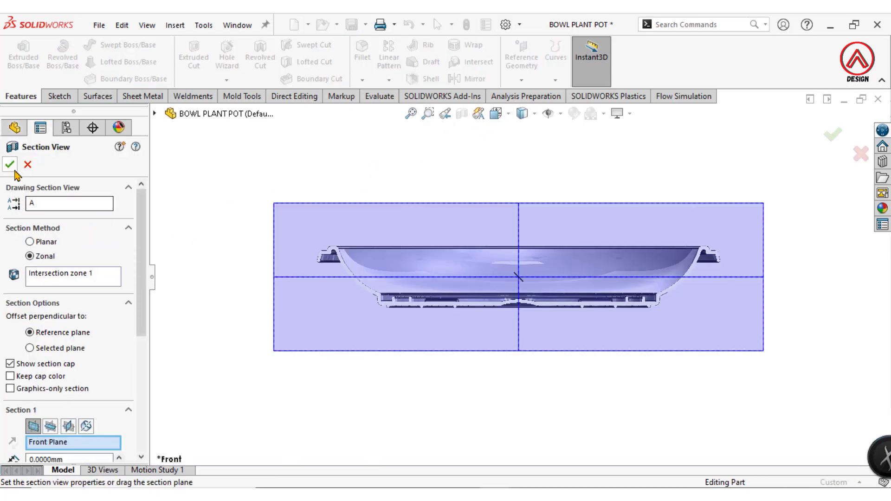
{"action": "left_click", "coordinate": [11, 166]}
Step: Sketch on the Front Plane a centerline from the origin about 28 mm down
{"action": "left_click", "coordinate": [52, 247]}
{"action": "left_click", "coordinate": [71, 227]}
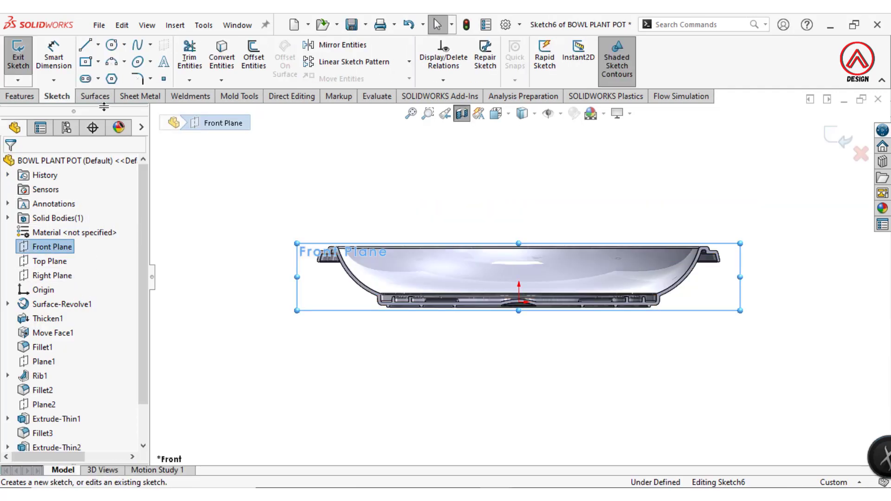
{"action": "left_click", "coordinate": [97, 45]}
{"action": "left_click", "coordinate": [116, 77]}
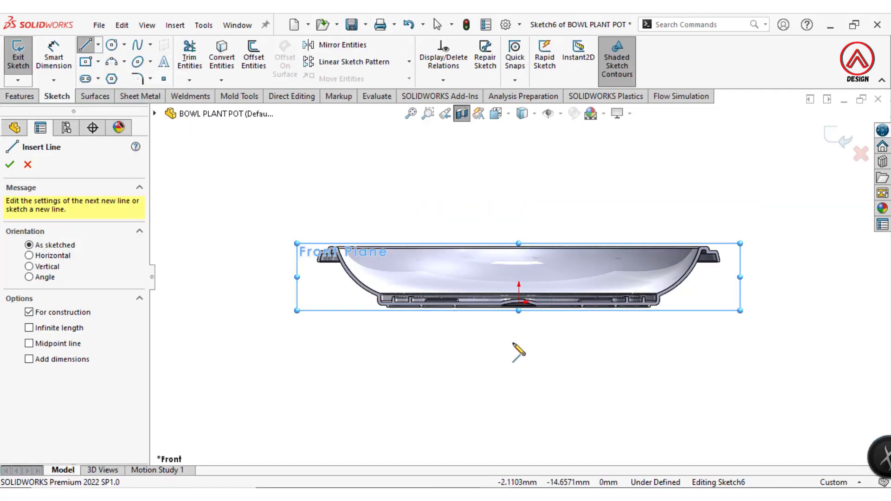
{"action": "scroll", "coordinate": [529, 278], "scroll_direction": "down", "scroll_amount": 5}
{"action": "left_click", "coordinate": [529, 230]}
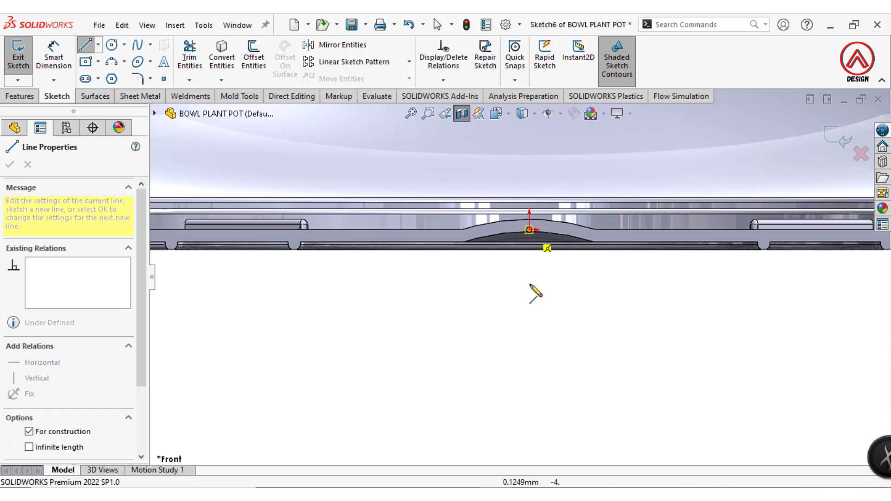
{"action": "scroll", "coordinate": [528, 444], "scroll_direction": "up", "scroll_amount": 2}
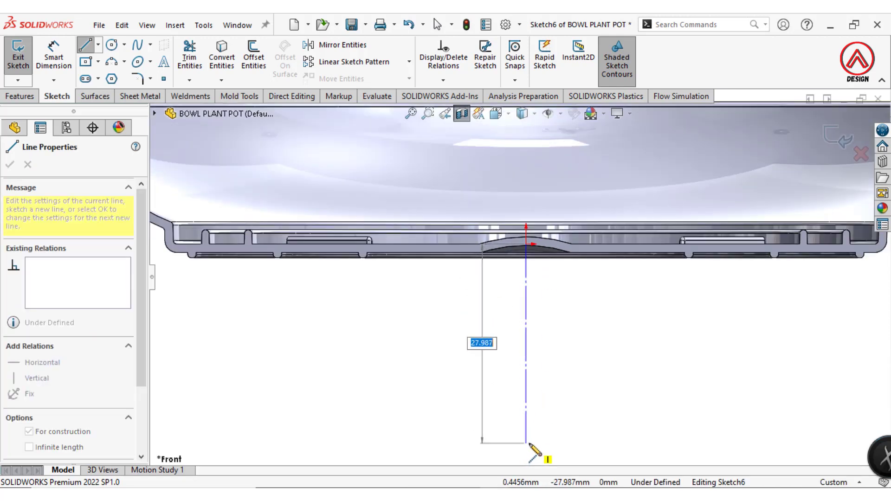
{"action": "left_click", "coordinate": [527, 444]}
{"action": "key", "text": "Escape"}
{"action": "left_click", "coordinate": [85, 45]}
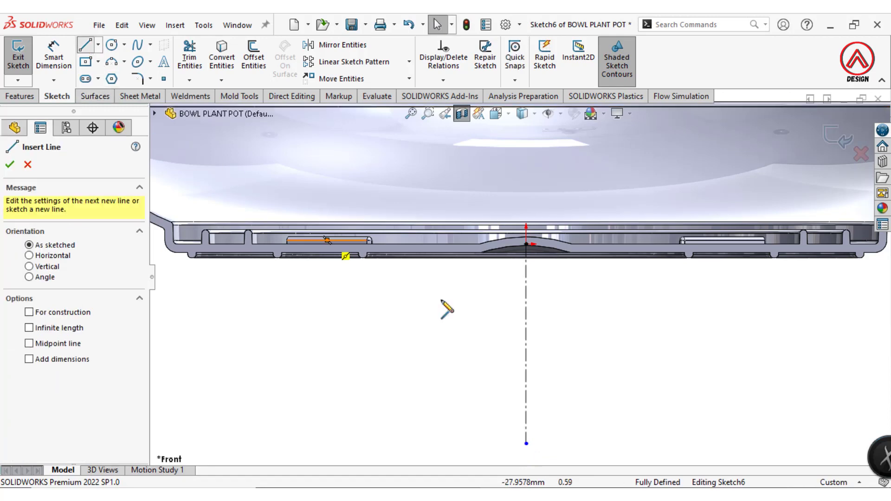
{"action": "key", "text": "Escape"}
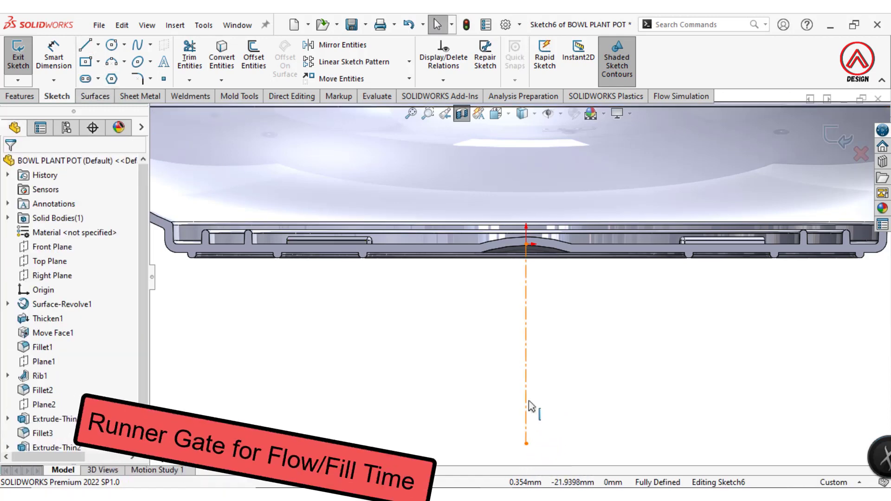
Step: Convert the centerline to a line and close a thin rectangular bar
{"action": "left_click", "coordinate": [526, 343]}
{"action": "left_click", "coordinate": [568, 362]}
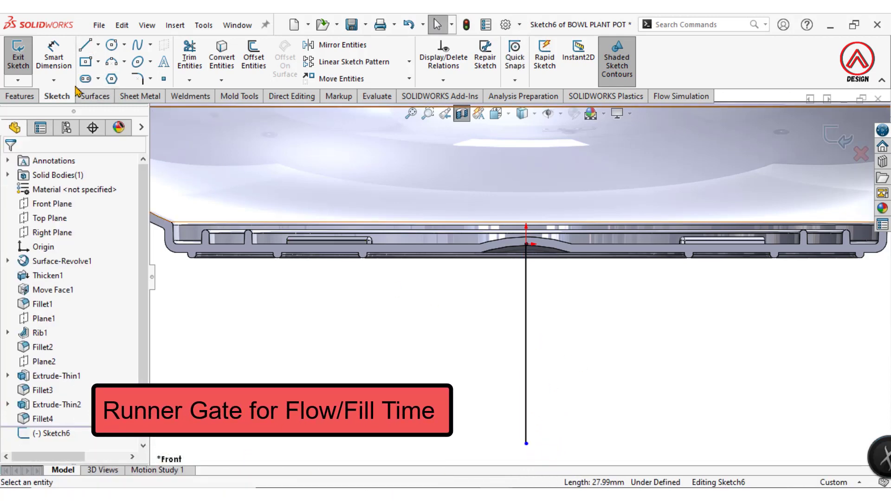
{"action": "left_click", "coordinate": [85, 45]}
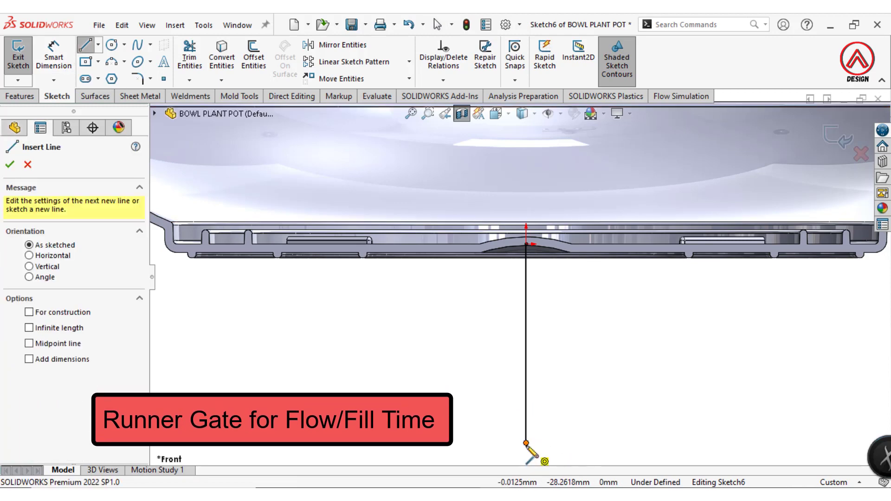
{"action": "left_click", "coordinate": [526, 444]}
{"action": "scroll", "coordinate": [533, 274], "scroll_direction": "down", "scroll_amount": 4}
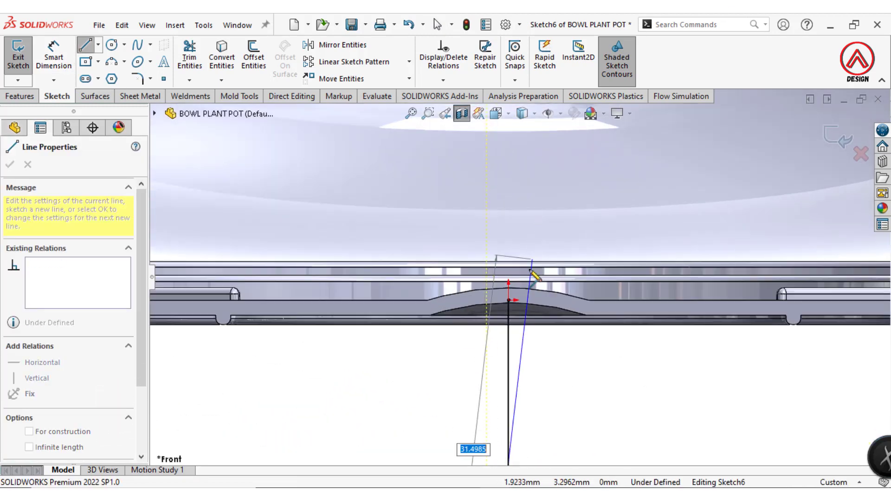
{"action": "scroll", "coordinate": [498, 318], "scroll_direction": "down", "scroll_amount": 5}
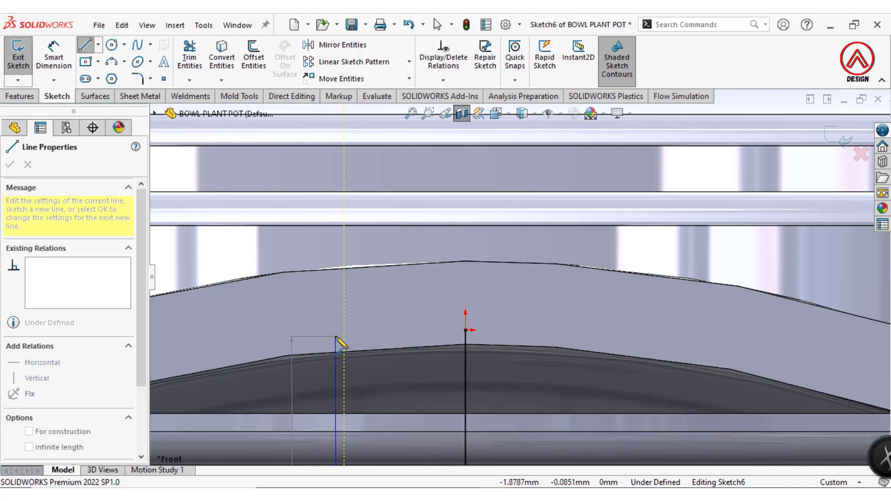
{"action": "left_click", "coordinate": [335, 330]}
{"action": "left_click", "coordinate": [466, 330]}
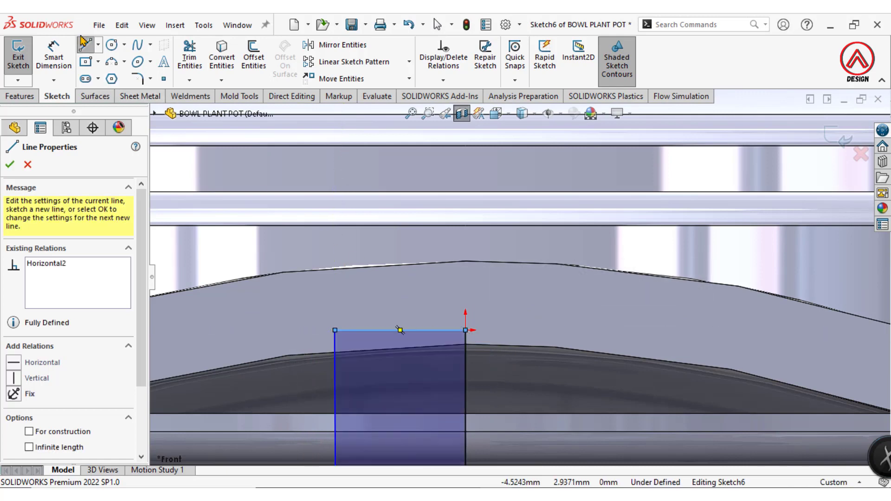
{"action": "key", "text": "d"}
Step: Begin dimensioning the bar's bottom corner, then cancel it
{"action": "scroll", "coordinate": [557, 368], "scroll_direction": "up", "scroll_amount": 3}
{"action": "scroll", "coordinate": [551, 372], "scroll_direction": "up", "scroll_amount": 3}
{"action": "scroll", "coordinate": [541, 384], "scroll_direction": "up", "scroll_amount": 3}
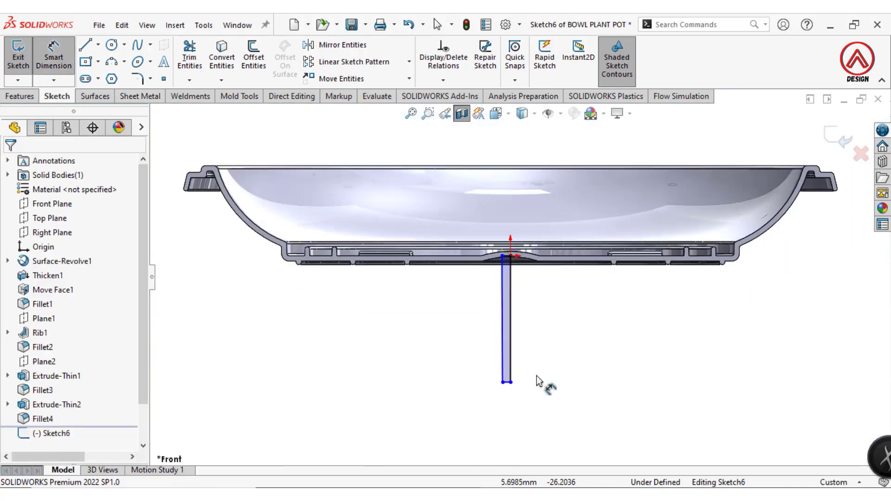
{"action": "scroll", "coordinate": [528, 366], "scroll_direction": "down", "scroll_amount": 2}
{"action": "left_click", "coordinate": [480, 377]}
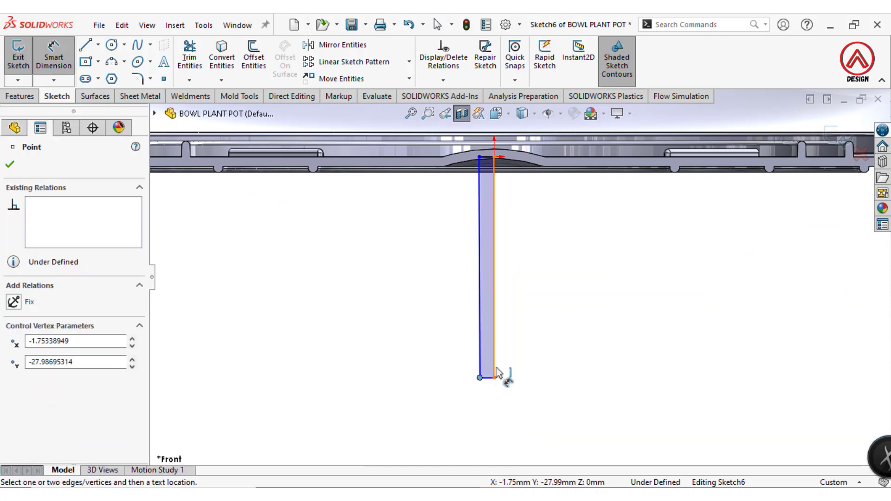
{"action": "key", "text": "Escape"}
{"action": "scroll", "coordinate": [504, 383], "scroll_direction": "up", "scroll_amount": 1}
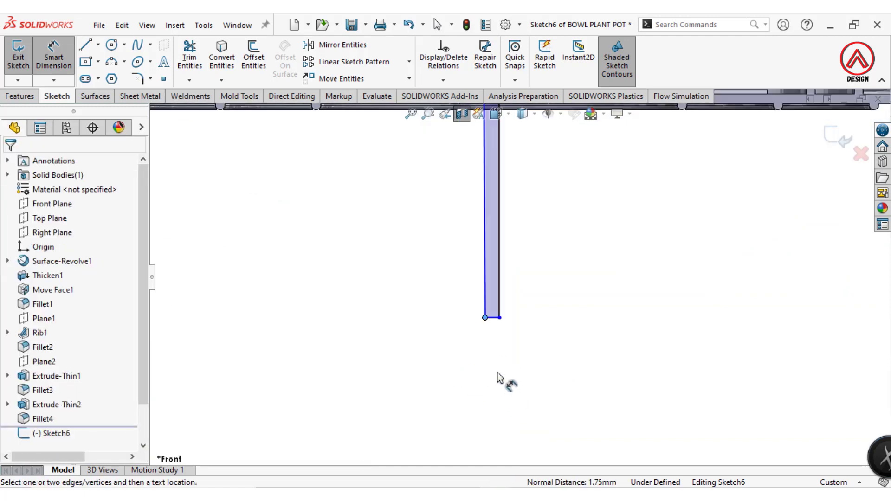
{"action": "scroll", "coordinate": [529, 324], "scroll_direction": "up", "scroll_amount": 1}
Step: Add a vertical centerline and dimension the bar width to 2.50 mm
{"action": "left_click", "coordinate": [99, 45]}
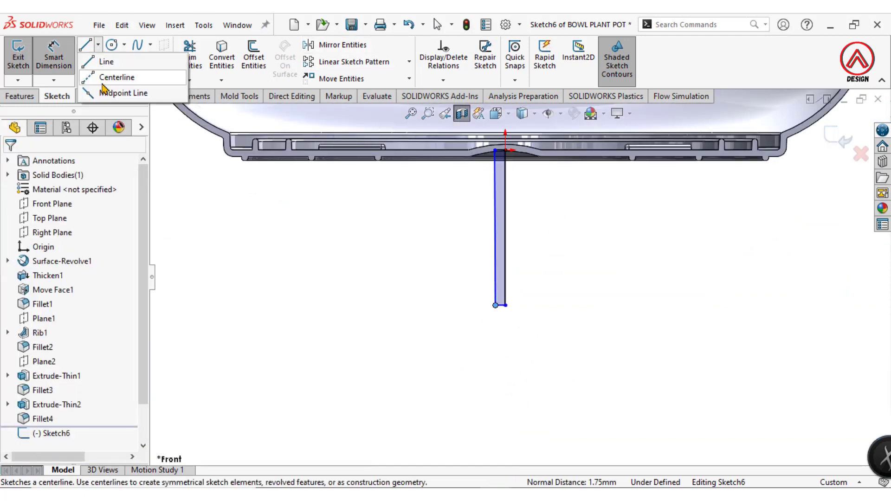
{"action": "left_click", "coordinate": [123, 75]}
{"action": "left_click", "coordinate": [506, 150]}
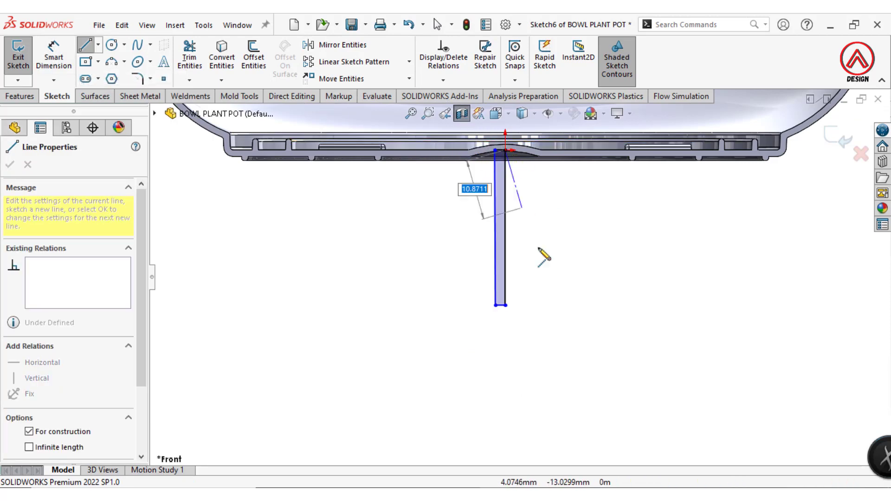
{"action": "left_click", "coordinate": [506, 382]}
{"action": "key", "text": "Escape"}
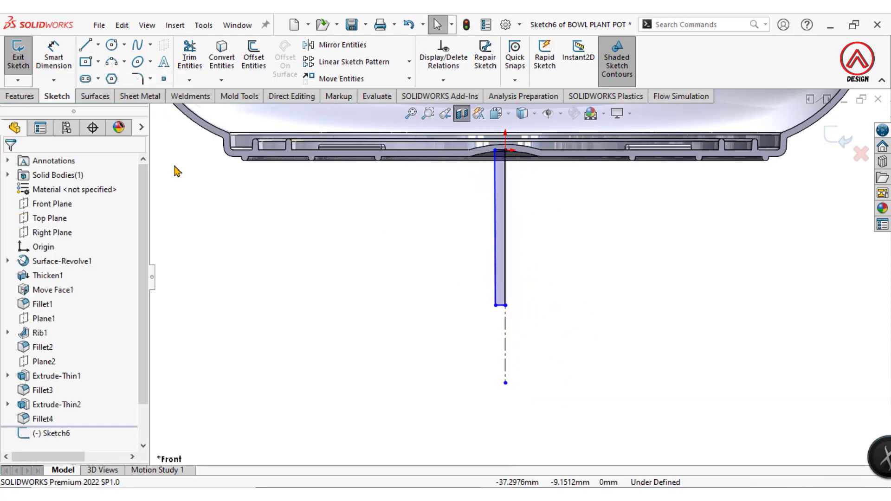
{"action": "left_click", "coordinate": [53, 55]}
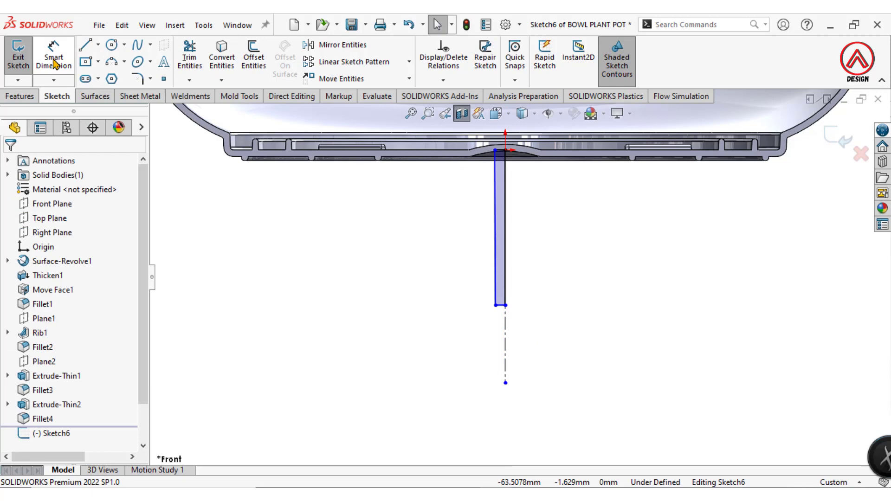
{"action": "left_click", "coordinate": [496, 305]}
{"action": "left_click", "coordinate": [505, 330]}
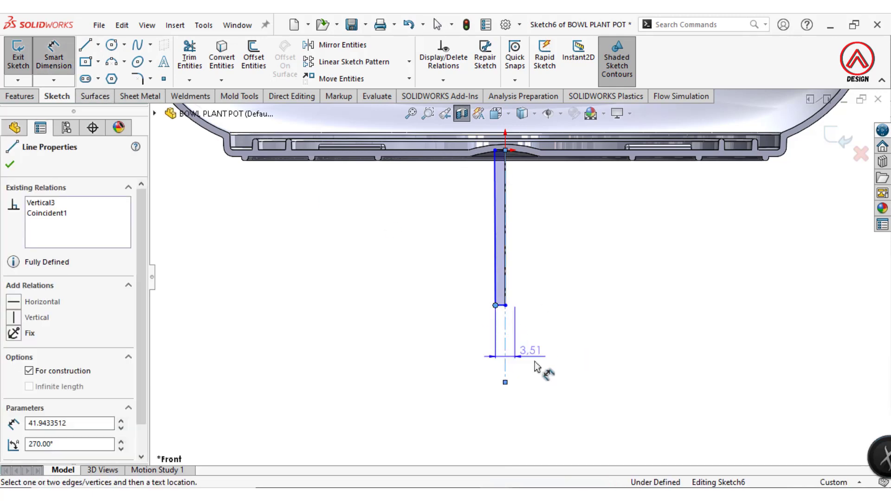
{"action": "left_click", "coordinate": [552, 389]}
{"action": "type", "text": "2.5"}
{"action": "key", "text": "Return"}
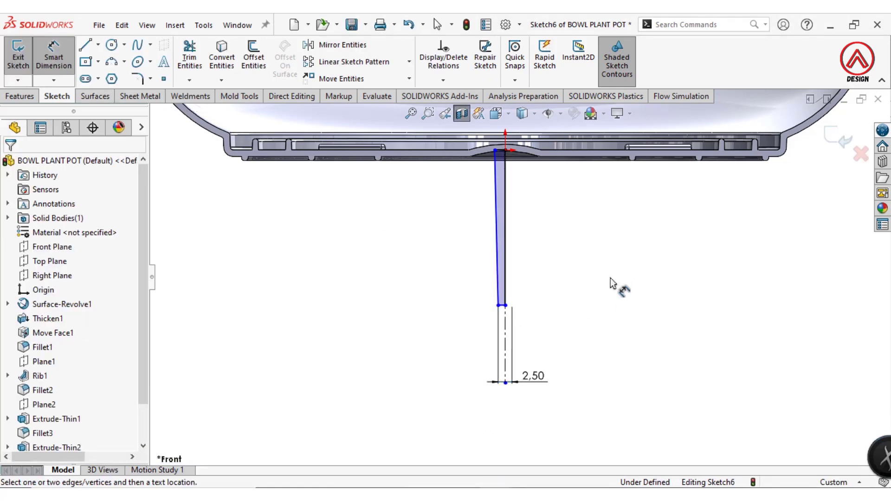
Step: Dimension the bar length to 35 mm
{"action": "middle_click_drag", "start_coordinate": [617, 289], "coordinate": [536, 404], "text": "ctrl"}
{"action": "left_click", "coordinate": [524, 371]}
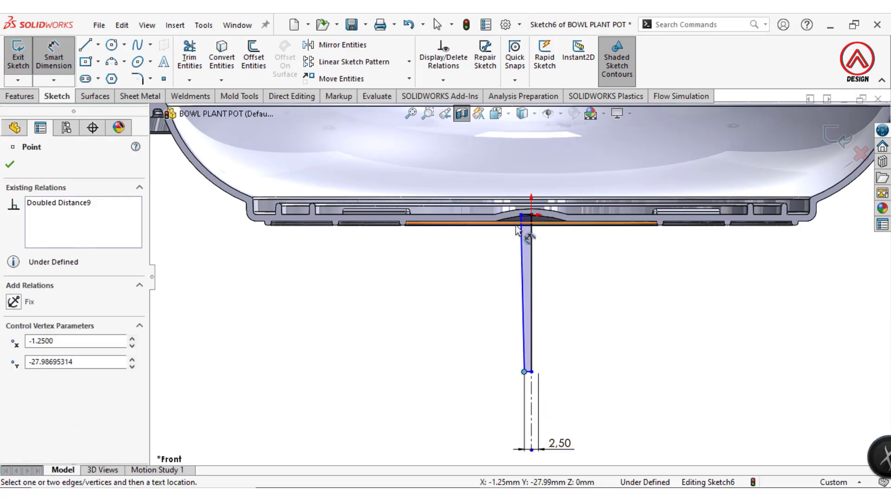
{"action": "left_click", "coordinate": [531, 215]}
{"action": "left_click", "coordinate": [433, 304]}
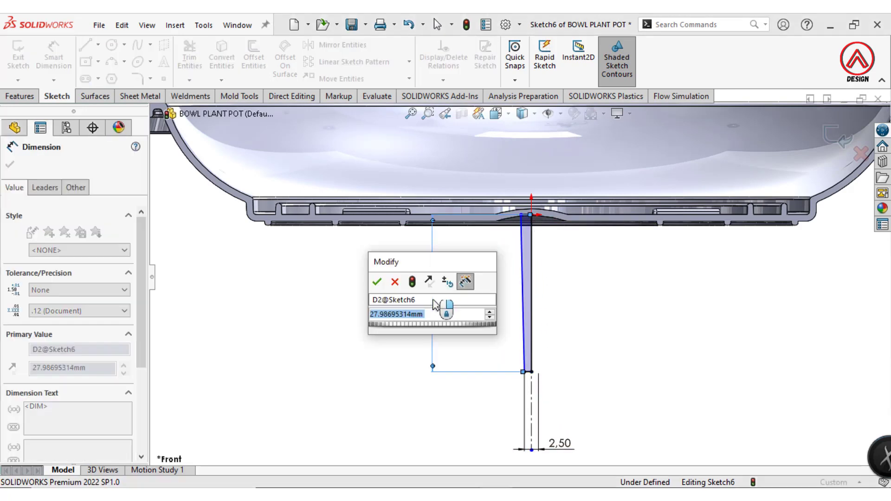
{"action": "type", "text": "35"}
{"action": "key", "text": "Return"}
Step: Give the bar's side a 1° taper angle dimension
{"action": "left_click", "coordinate": [591, 305]}
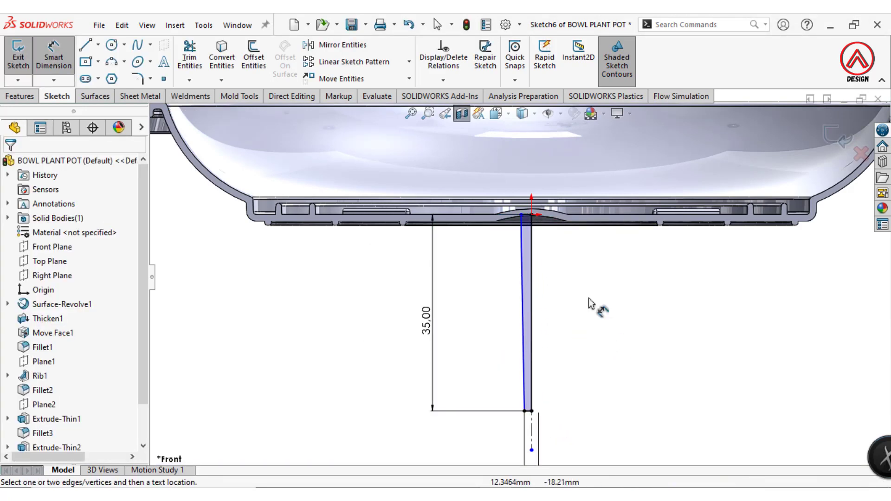
{"action": "left_click", "coordinate": [529, 325]}
{"action": "scroll", "coordinate": [530, 325], "scroll_direction": "up", "scroll_amount": 5}
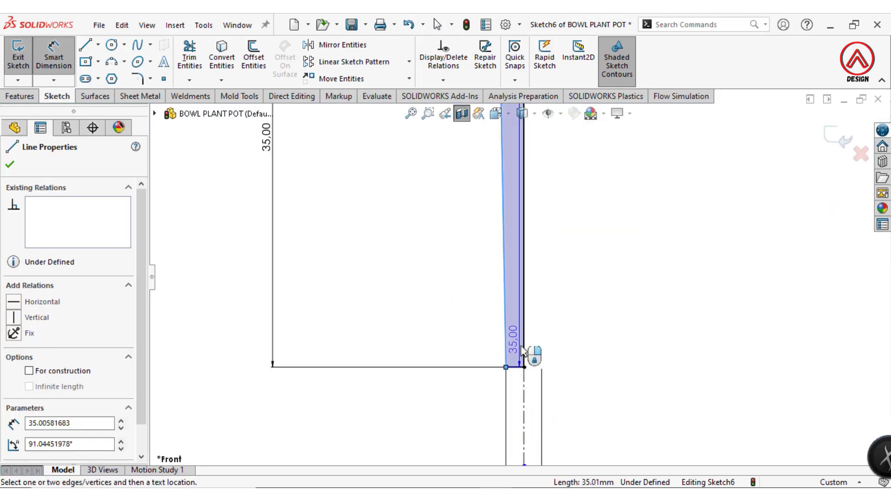
{"action": "left_click", "coordinate": [527, 320]}
{"action": "left_click", "coordinate": [519, 292]}
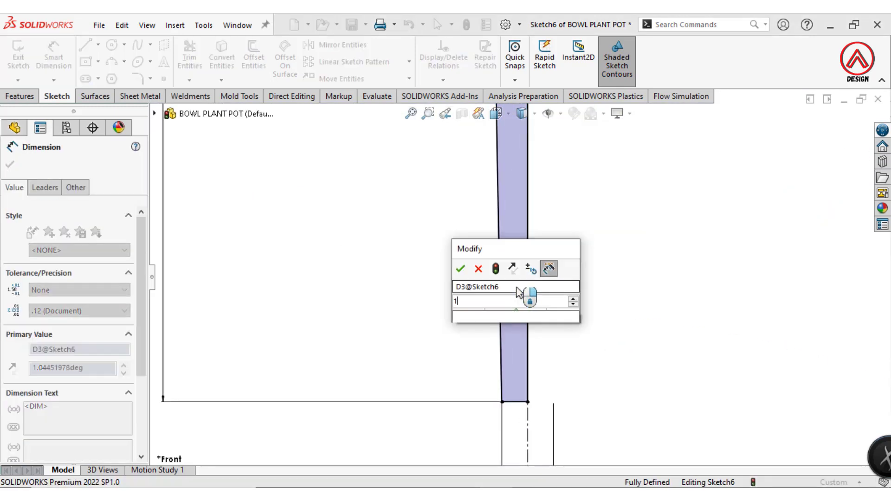
{"action": "type", "text": "1"}
{"action": "key", "text": "Return"}
{"action": "scroll", "coordinate": [572, 272], "scroll_direction": "down", "scroll_amount": 5}
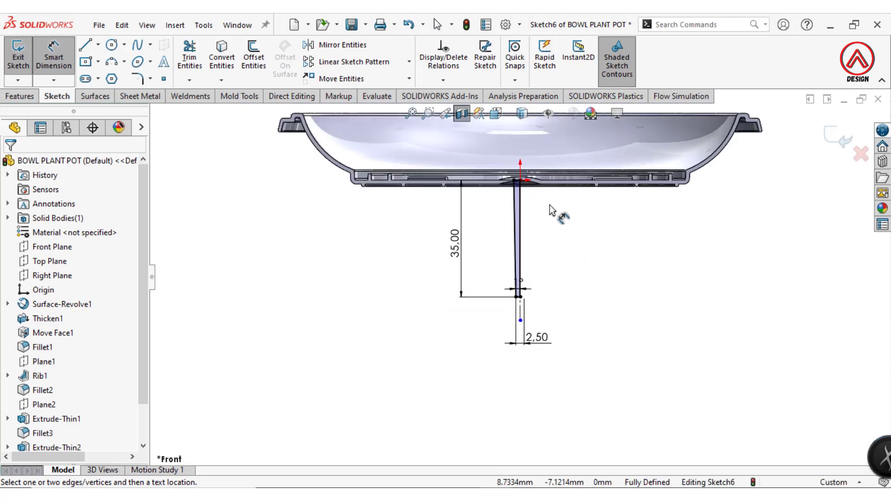
{"action": "left_click", "coordinate": [20, 97]}
Step: Revolve the sprue profile 360° into a tapered sprue pin
{"action": "left_click", "coordinate": [63, 56]}
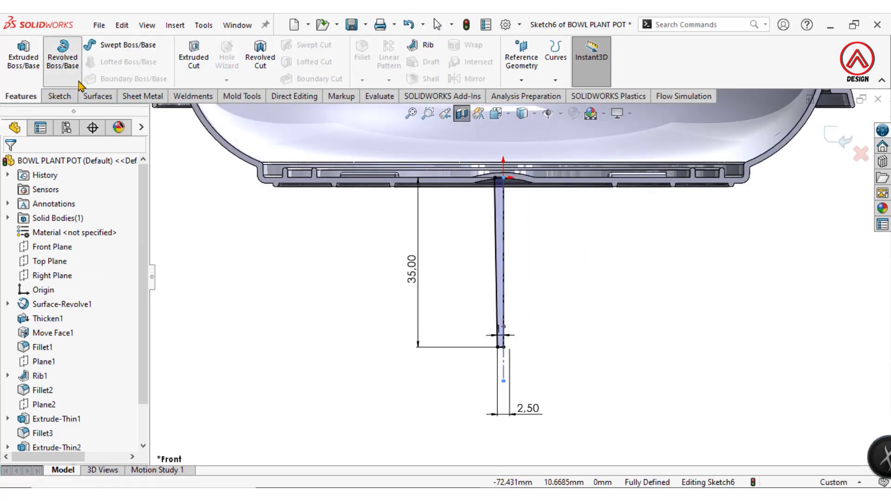
{"action": "scroll", "coordinate": [499, 179], "scroll_direction": "up", "scroll_amount": 5}
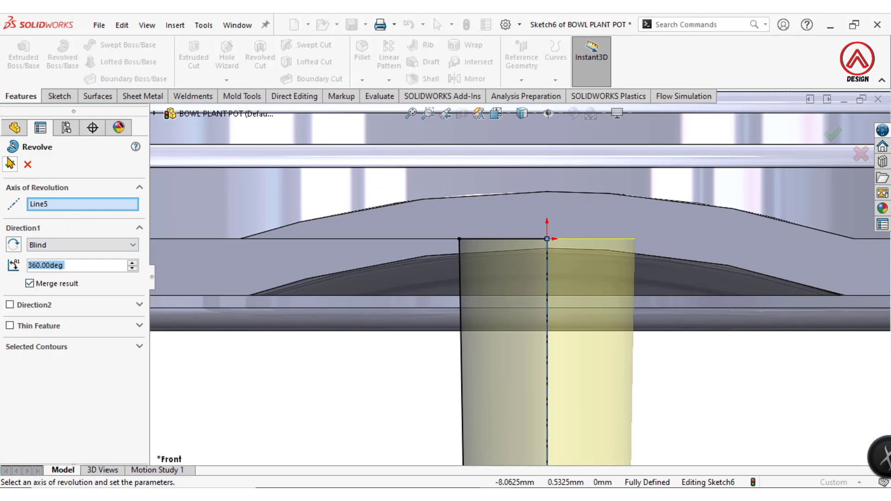
{"action": "left_click", "coordinate": [10, 164]}
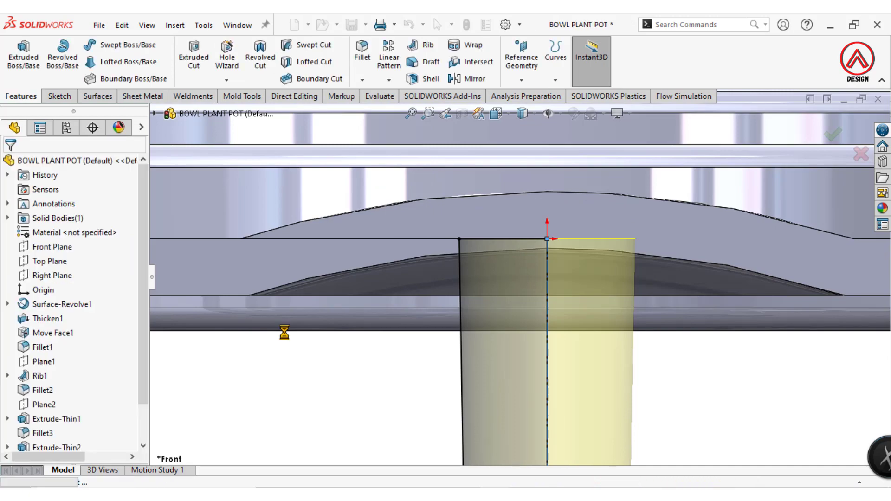
{"action": "scroll", "coordinate": [537, 235], "scroll_direction": "down", "scroll_amount": 3}
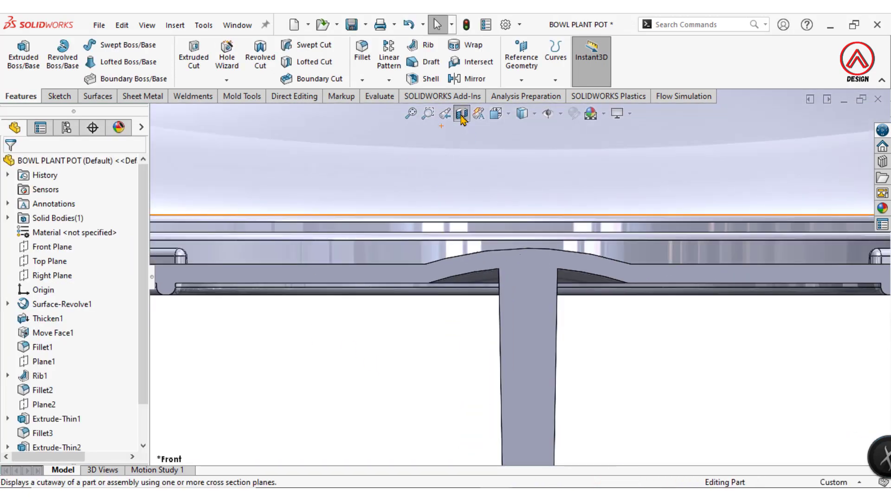
{"action": "scroll", "coordinate": [622, 246], "scroll_direction": "down", "scroll_amount": 5}
{"action": "scroll", "coordinate": [622, 246], "scroll_direction": "down", "scroll_amount": 3}
{"action": "mouse_move", "coordinate": [621, 246]}
{"action": "middle_mouse_down"}
{"action": "mouse_move", "coordinate": [644, 291]}
{"action": "mouse_move", "coordinate": [619, 149]}
{"action": "middle_mouse_up"}
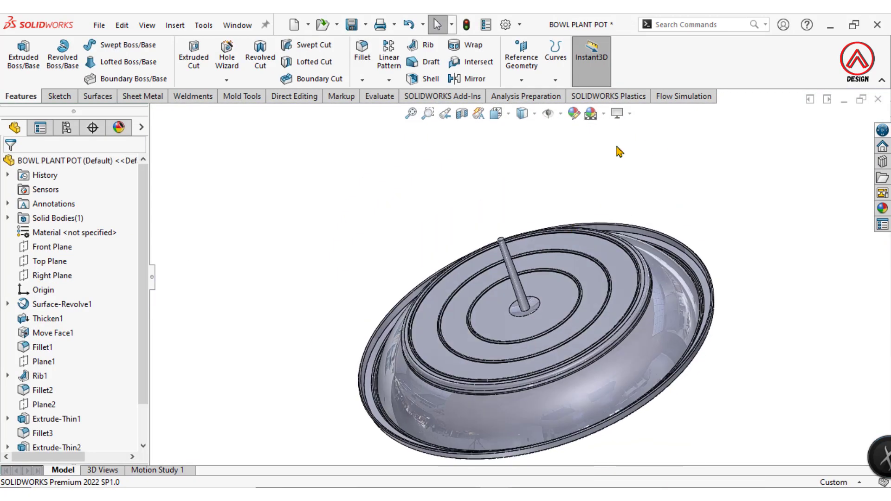
{"action": "middle_click_drag", "start_coordinate": [533, 400], "coordinate": [534, 343]}
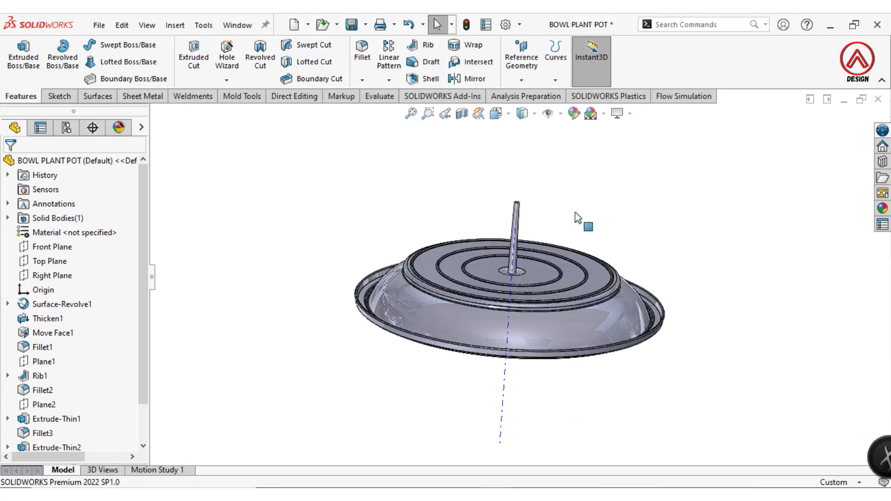
Step: Create a new Fill + Pack study in SOLIDWORKS Plastics
{"action": "left_click", "coordinate": [609, 96]}
{"action": "middle_click_drag", "start_coordinate": [687, 227], "coordinate": [662, 241]}
{"action": "left_click", "coordinate": [3, 52]}
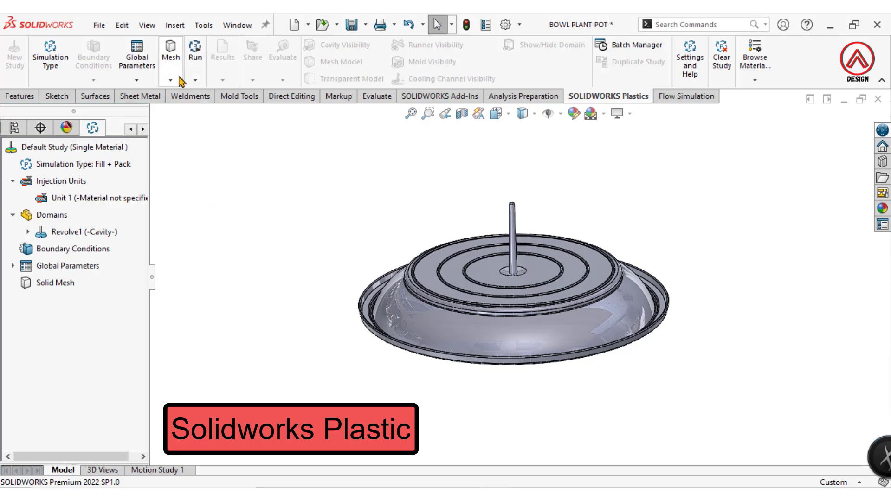
Step: Generate a uniform surface mesh of 61082 elements and 30543 nodes
{"action": "left_click", "coordinate": [175, 80]}
{"action": "left_click", "coordinate": [191, 97]}
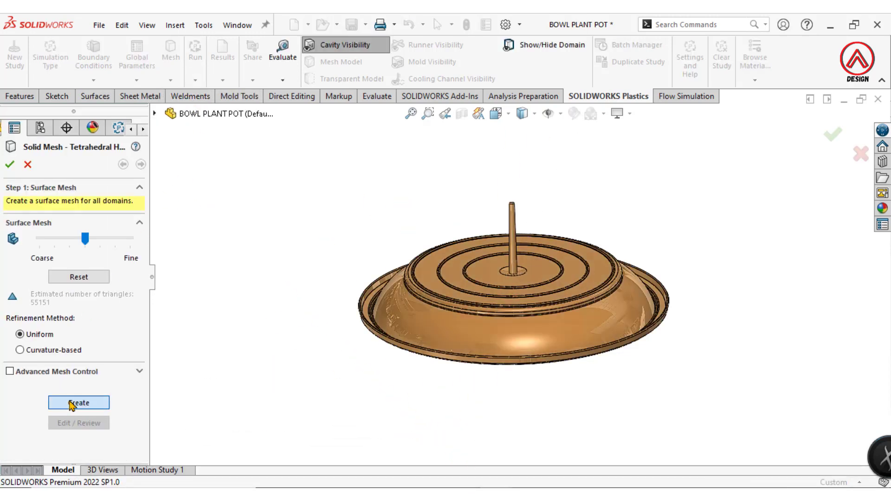
{"action": "left_click", "coordinate": [72, 404]}
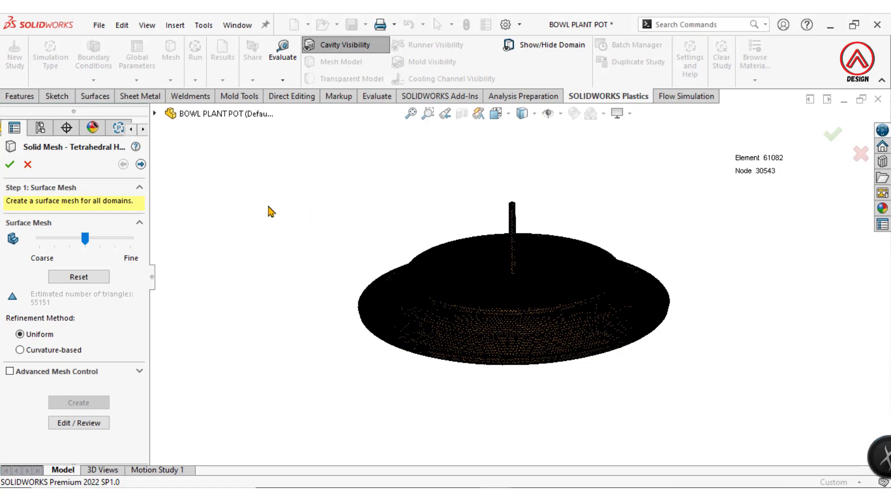
{"action": "left_click", "coordinate": [140, 165]}
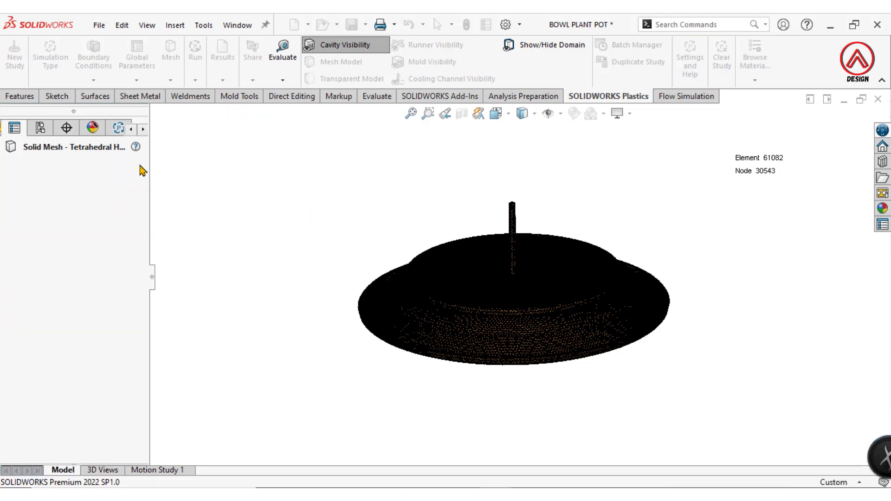
Step: Generate and accept the tetrahedral solid mesh of 212465 elements and 88310 nodes
{"action": "left_click", "coordinate": [84, 342]}
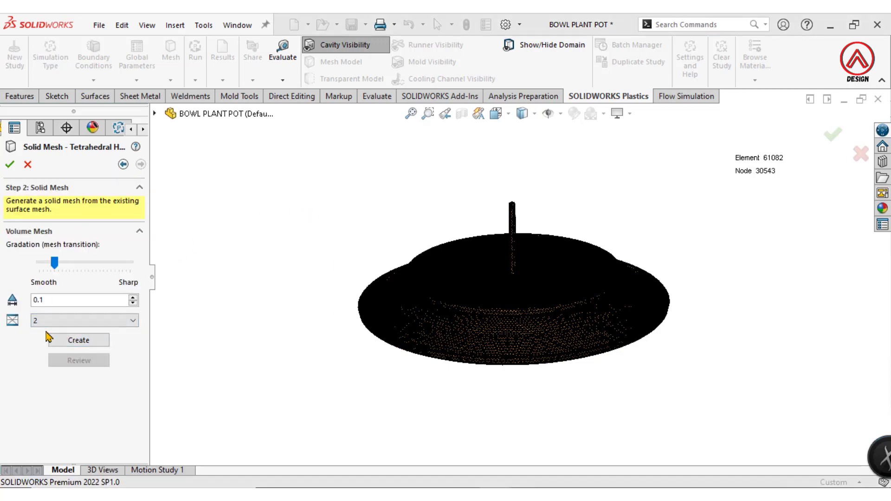
{"action": "left_click", "coordinate": [79, 342]}
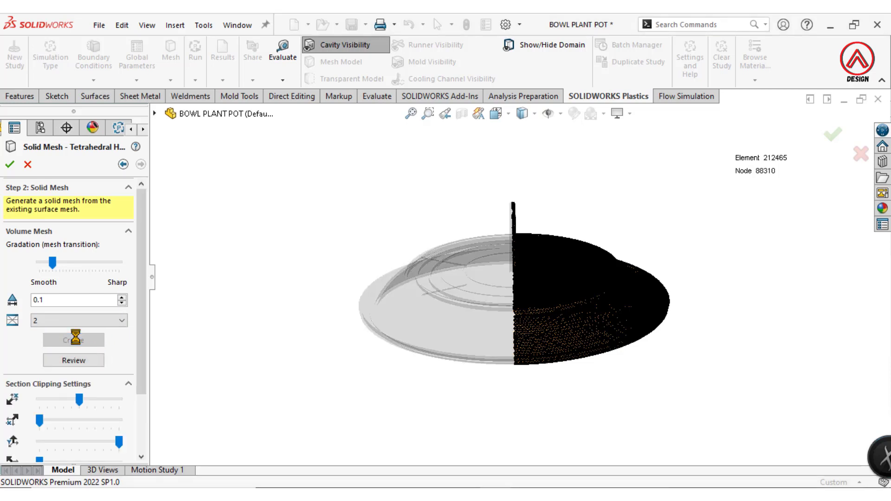
{"action": "scroll", "coordinate": [78, 342], "scroll_direction": "down", "scroll_amount": 3}
{"action": "scroll", "coordinate": [78, 342], "scroll_direction": "up", "scroll_amount": 3}
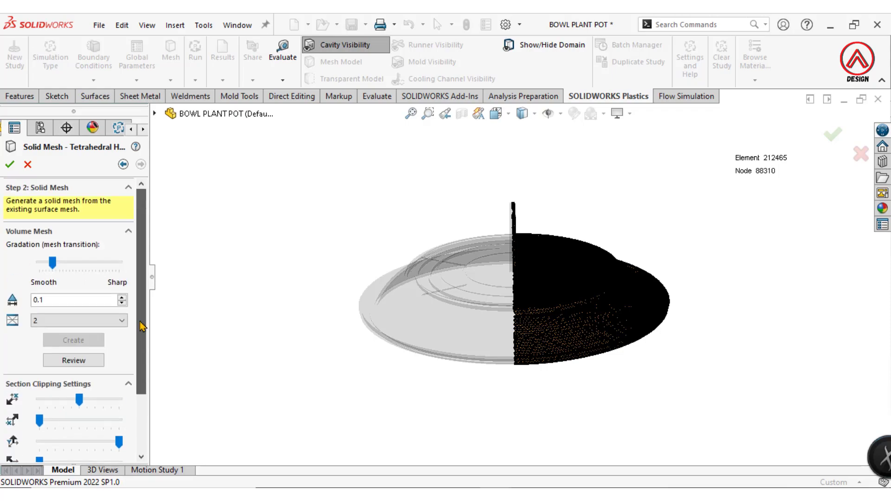
{"action": "scroll", "coordinate": [649, 332], "scroll_direction": "down", "scroll_amount": 2}
{"action": "mouse_move", "coordinate": [507, 297]}
{"action": "middle_mouse_down"}
{"action": "mouse_move", "coordinate": [566, 229]}
{"action": "mouse_move", "coordinate": [358, 308]}
{"action": "mouse_move", "coordinate": [362, 218]}
{"action": "middle_mouse_up"}
{"action": "scroll", "coordinate": [371, 288], "scroll_direction": "down", "scroll_amount": 5}
{"action": "scroll", "coordinate": [371, 287], "scroll_direction": "up", "scroll_amount": 3}
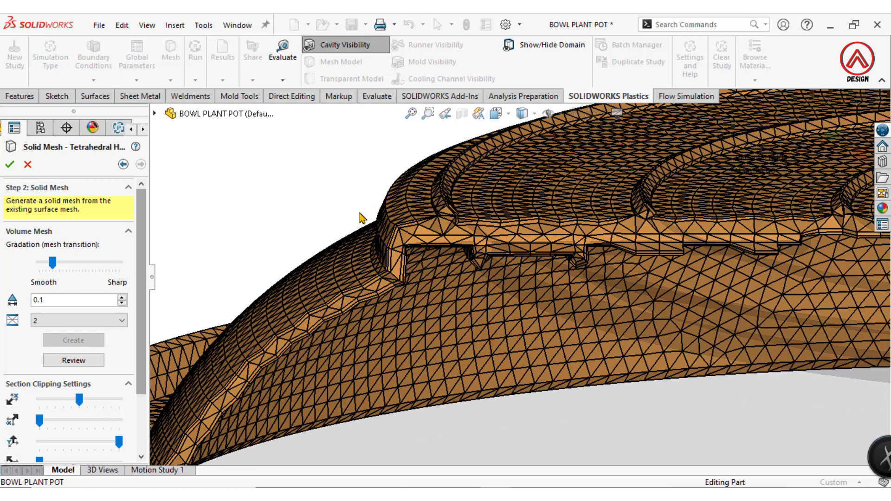
{"action": "left_click", "coordinate": [8, 167]}
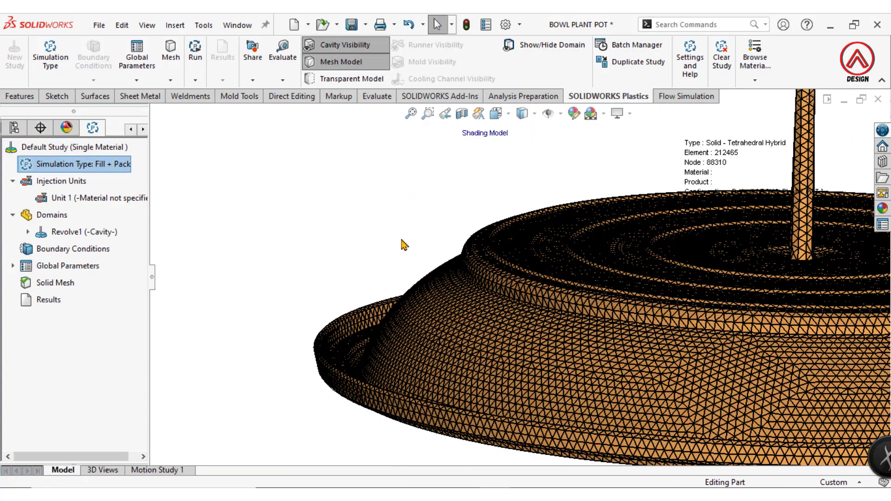
Step: Open the polymer database for the injection unit, Unit 1
{"action": "middle_click_drag", "start_coordinate": [685, 274], "coordinate": [548, 269]}
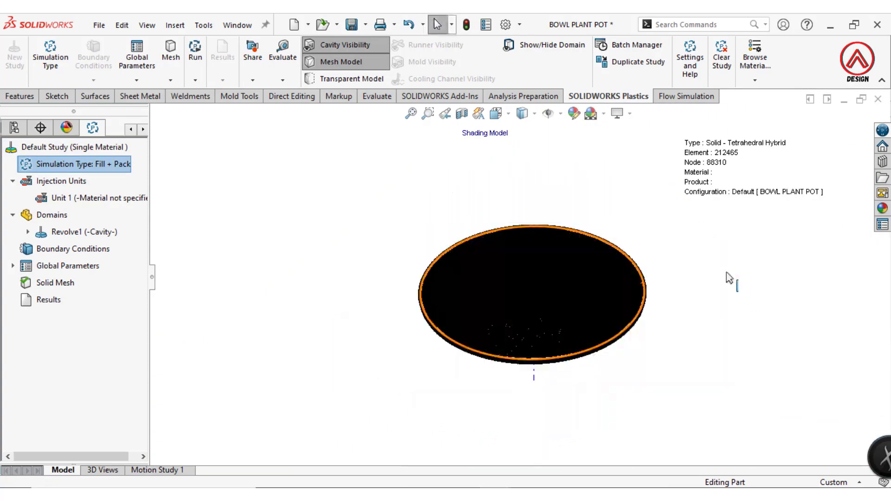
{"action": "left_click", "coordinate": [66, 204]}
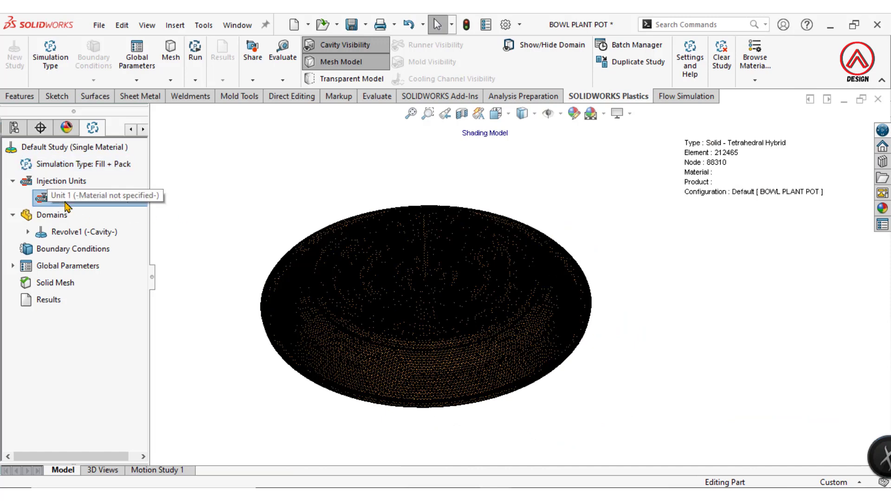
{"action": "right_click", "coordinate": [66, 204]}
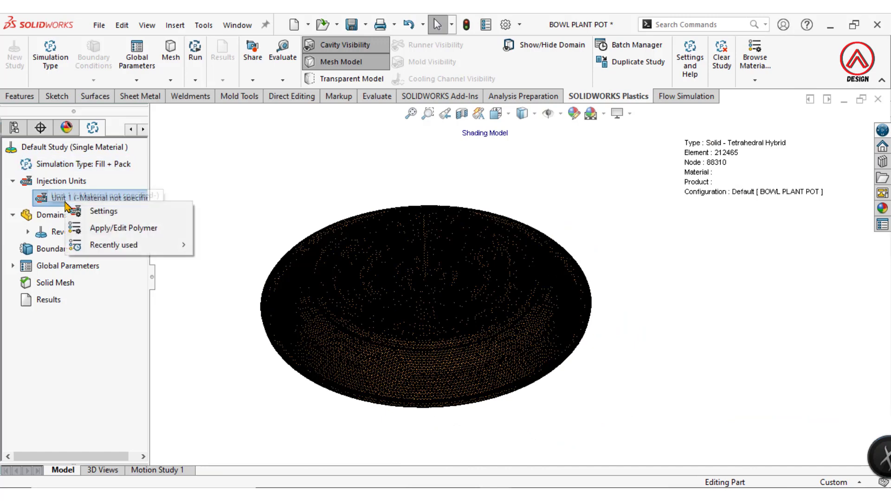
{"action": "left_click", "coordinate": [103, 229]}
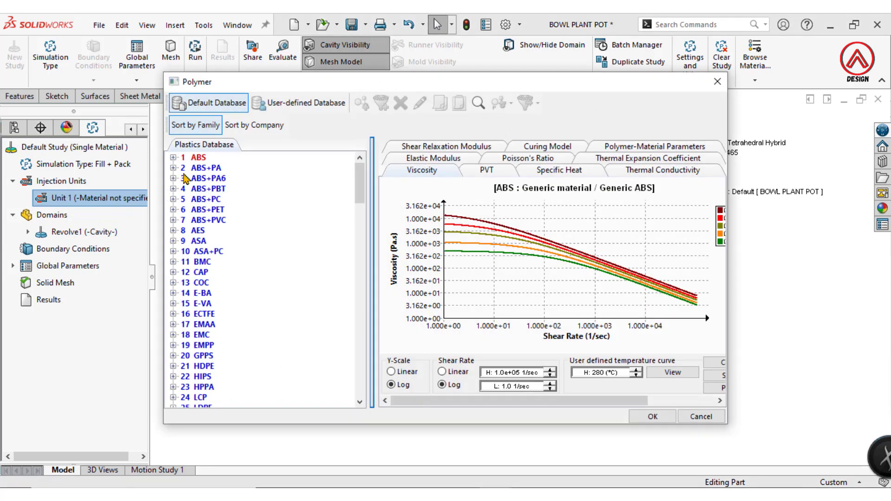
Step: Assign Generic PP from the 98 PP family, then list the addable boundary conditions
{"action": "scroll", "coordinate": [195, 278], "scroll_direction": "down", "scroll_amount": 1}
{"action": "scroll", "coordinate": [196, 348], "scroll_direction": "down", "scroll_amount": 8}
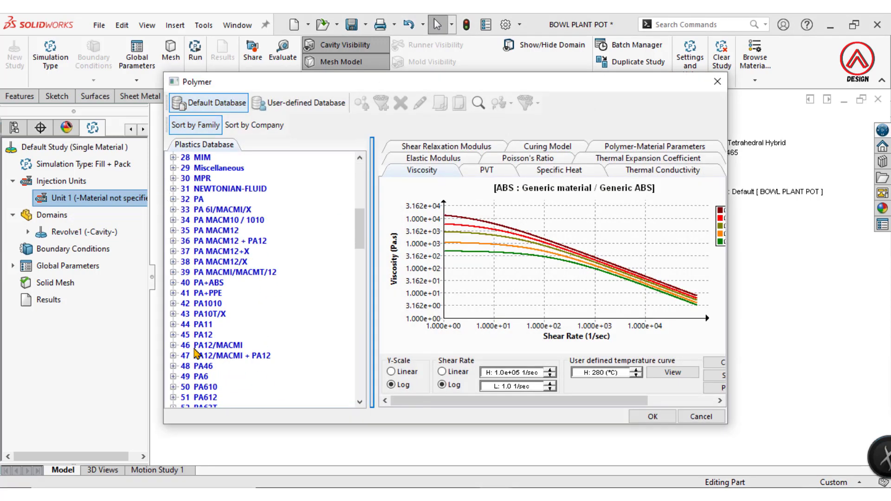
{"action": "scroll", "coordinate": [196, 354], "scroll_direction": "down", "scroll_amount": 10}
{"action": "scroll", "coordinate": [194, 354], "scroll_direction": "down", "scroll_amount": 7}
{"action": "scroll", "coordinate": [193, 356], "scroll_direction": "down", "scroll_amount": 1}
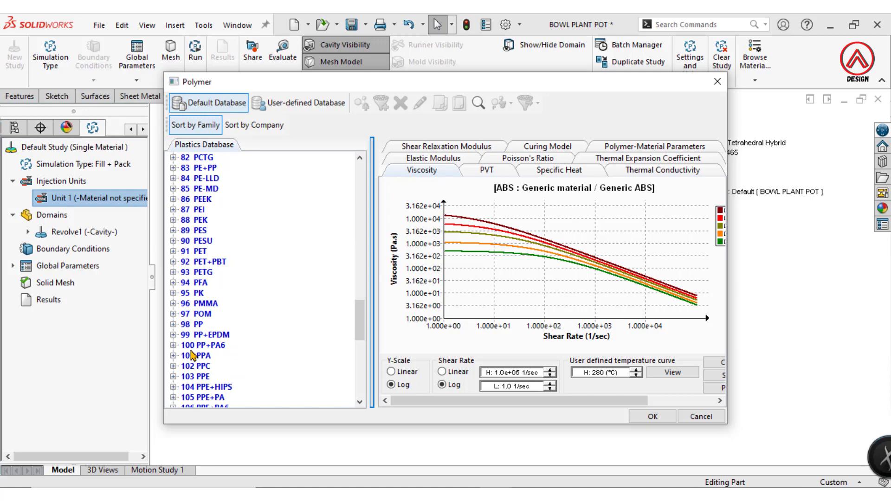
{"action": "left_click", "coordinate": [173, 325]}
{"action": "left_click", "coordinate": [197, 169]}
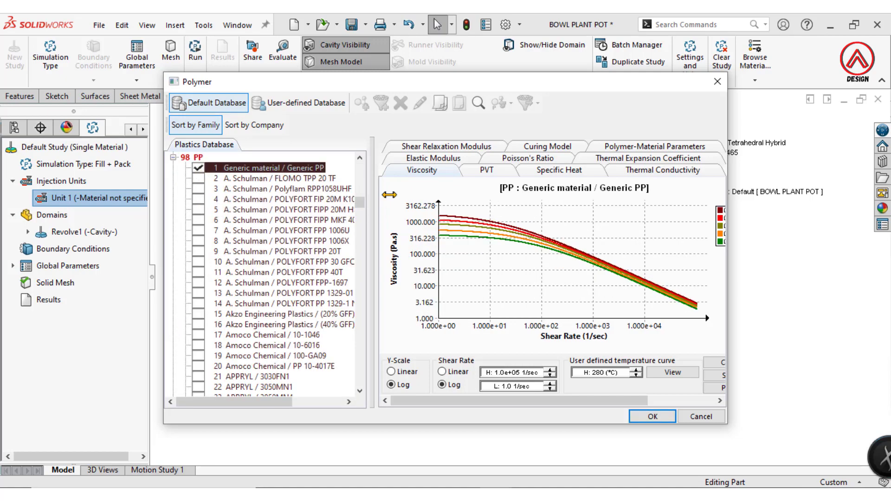
{"action": "left_click", "coordinate": [649, 419]}
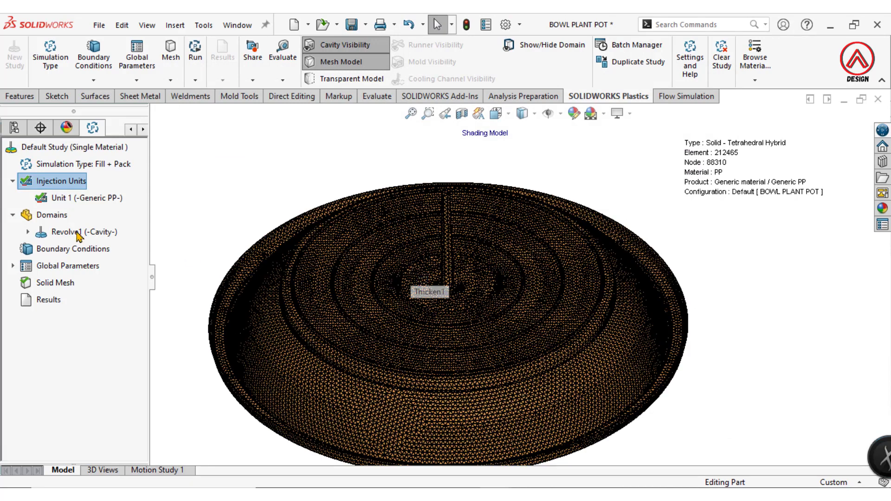
{"action": "left_click", "coordinate": [42, 220]}
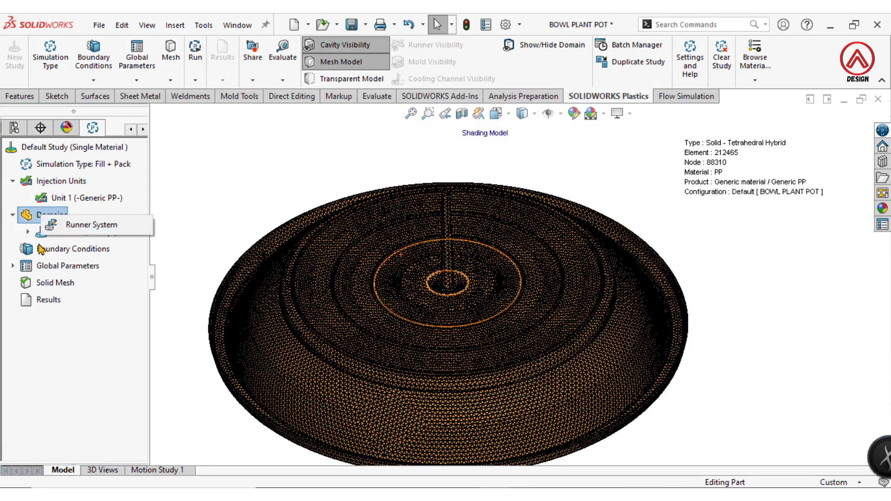
{"action": "left_click", "coordinate": [54, 249]}
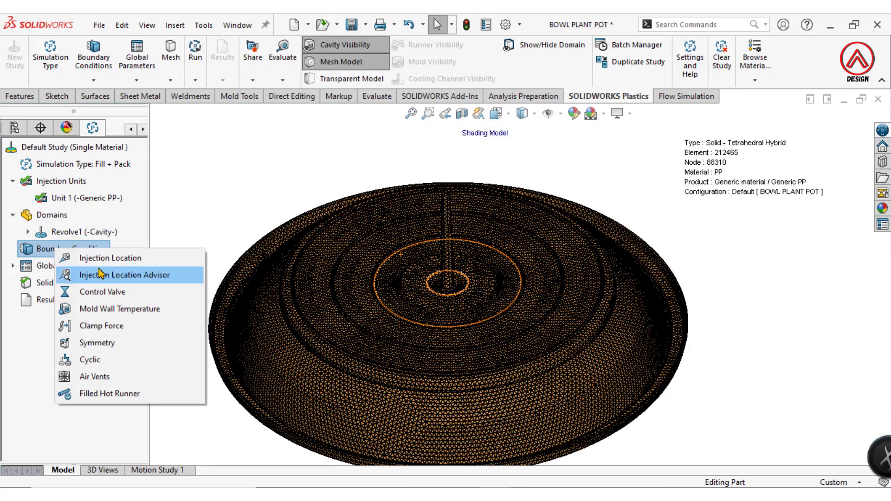
Step: Place Injection Location-1 on the top face of the central pin
{"action": "left_click", "coordinate": [112, 262]}
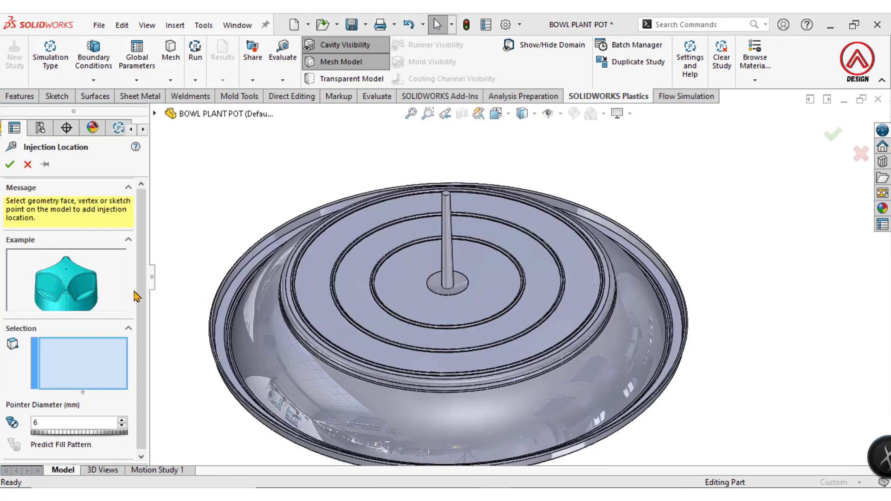
{"action": "scroll", "coordinate": [425, 174], "scroll_direction": "down", "scroll_amount": 3}
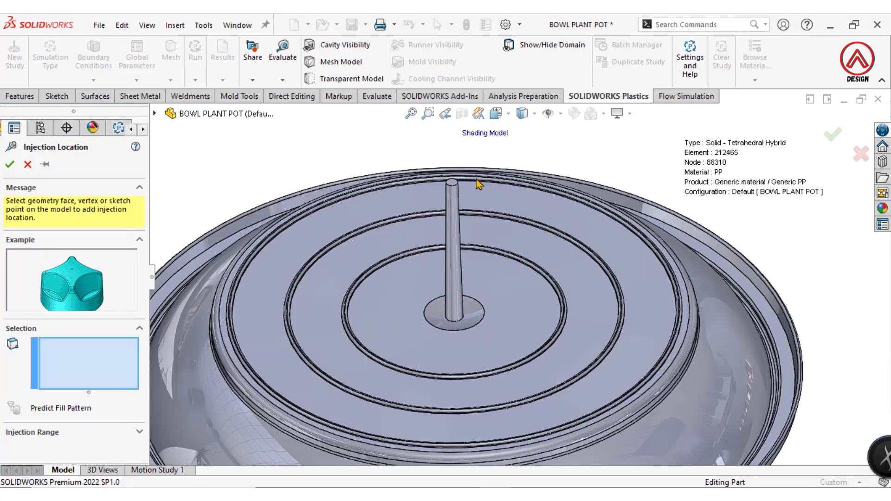
{"action": "scroll", "coordinate": [427, 199], "scroll_direction": "down", "scroll_amount": 3}
{"action": "left_click", "coordinate": [332, 45]}
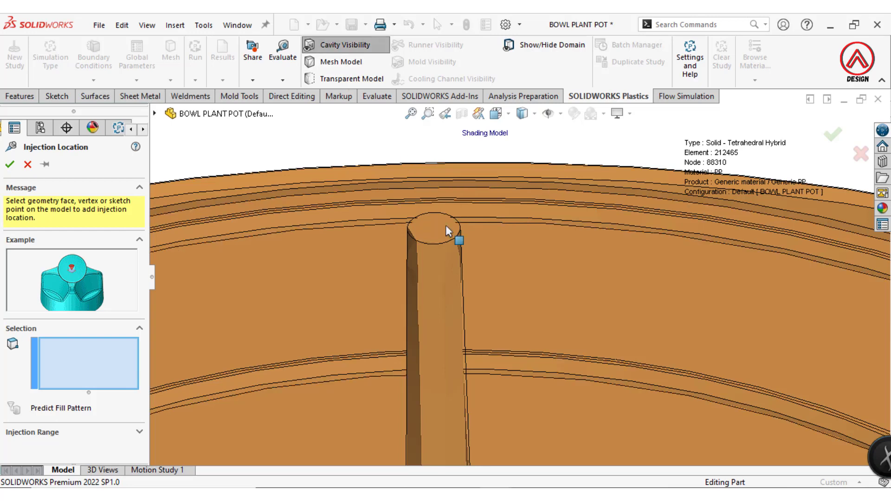
{"action": "scroll", "coordinate": [434, 234], "scroll_direction": "down", "scroll_amount": 2}
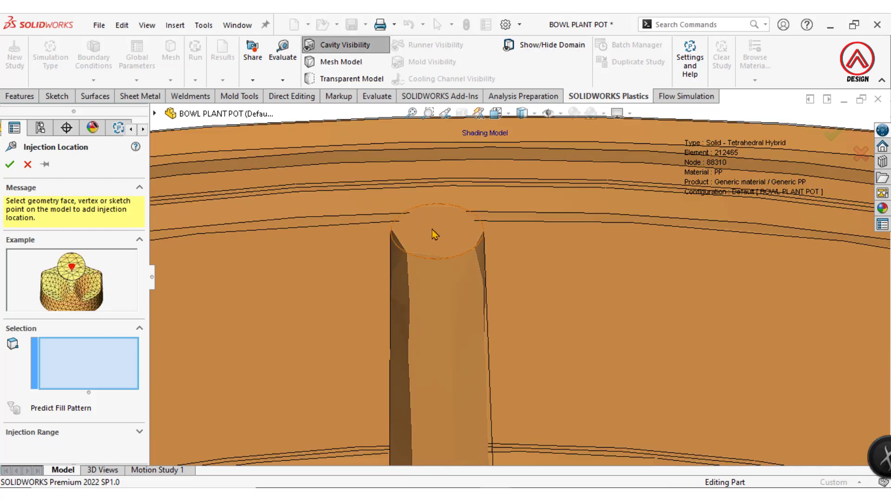
{"action": "left_click", "coordinate": [324, 61]}
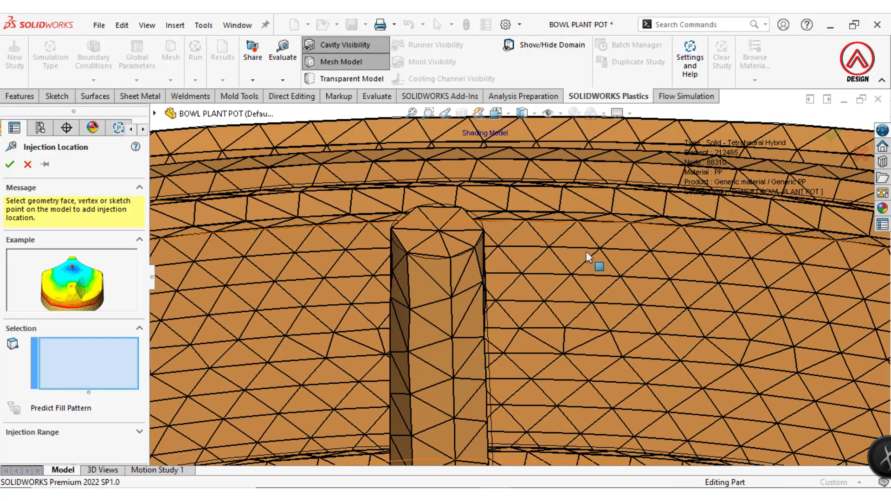
{"action": "middle_click_drag", "start_coordinate": [593, 261], "coordinate": [520, 273]}
{"action": "scroll", "coordinate": [520, 274], "scroll_direction": "up", "scroll_amount": 3}
{"action": "scroll", "coordinate": [489, 382], "scroll_direction": "up", "scroll_amount": 2}
{"action": "scroll", "coordinate": [489, 382], "scroll_direction": "down", "scroll_amount": 5}
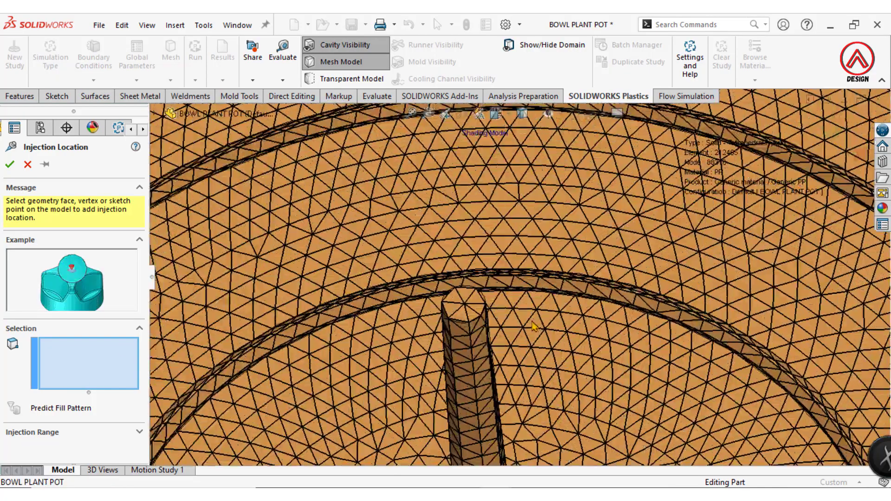
{"action": "scroll", "coordinate": [448, 293], "scroll_direction": "down", "scroll_amount": 2}
{"action": "left_click", "coordinate": [448, 294]}
Step: Show the Injection Range options and turn the mesh display off so the bowl appears shaded
{"action": "scroll", "coordinate": [501, 279], "scroll_direction": "up", "scroll_amount": 5}
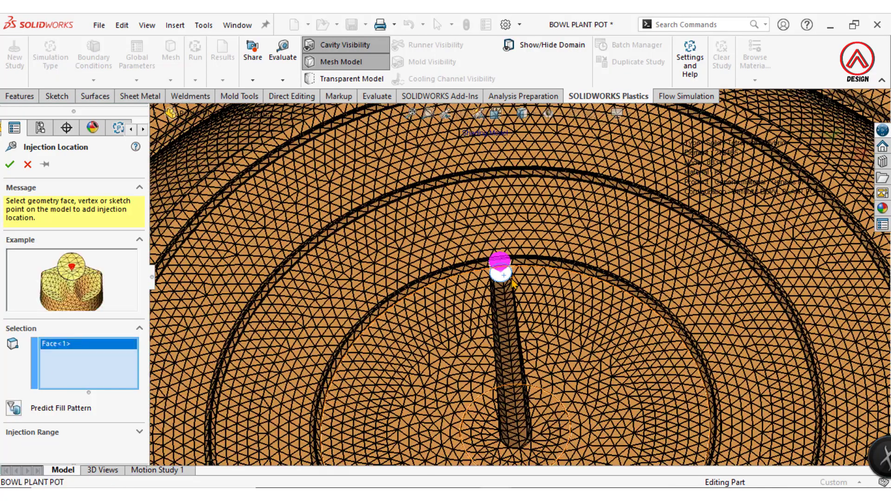
{"action": "scroll", "coordinate": [543, 331], "scroll_direction": "up", "scroll_amount": 3}
{"action": "mouse_move", "coordinate": [543, 331]}
{"action": "middle_mouse_down"}
{"action": "mouse_move", "coordinate": [559, 259]}
{"action": "mouse_move", "coordinate": [509, 277]}
{"action": "middle_mouse_up"}
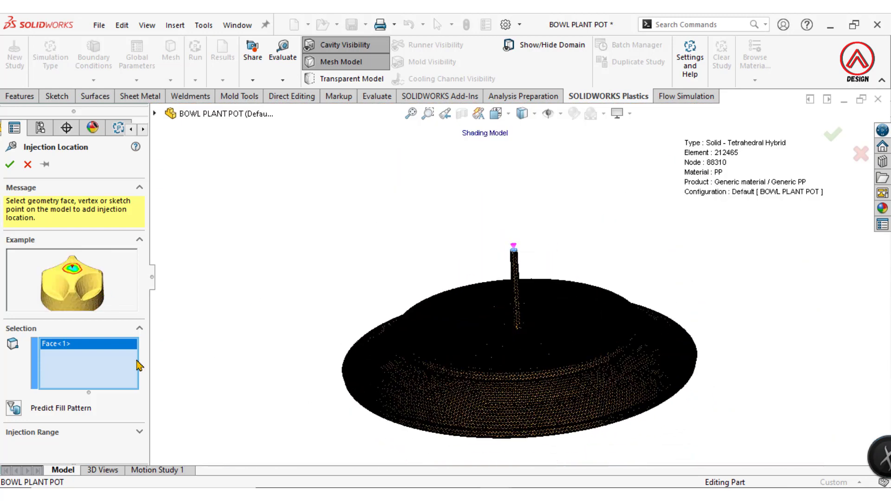
{"action": "left_click", "coordinate": [139, 431]}
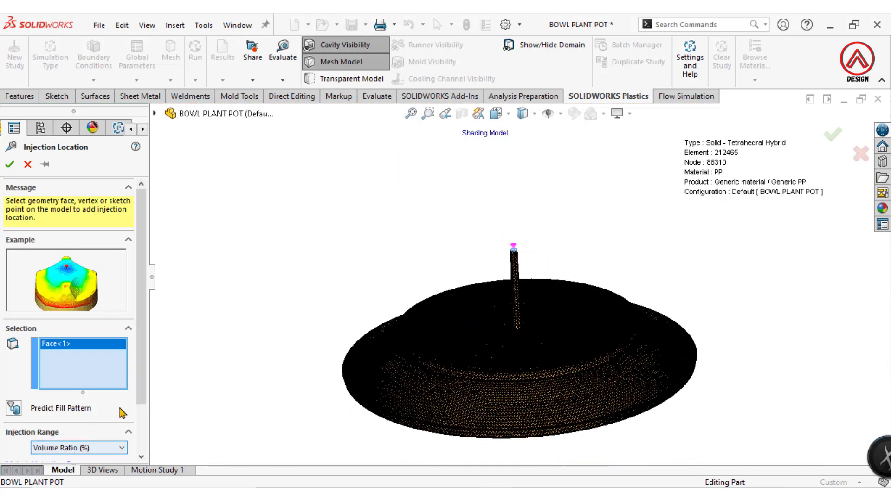
{"action": "scroll", "coordinate": [140, 446], "scroll_direction": "down", "scroll_amount": 2}
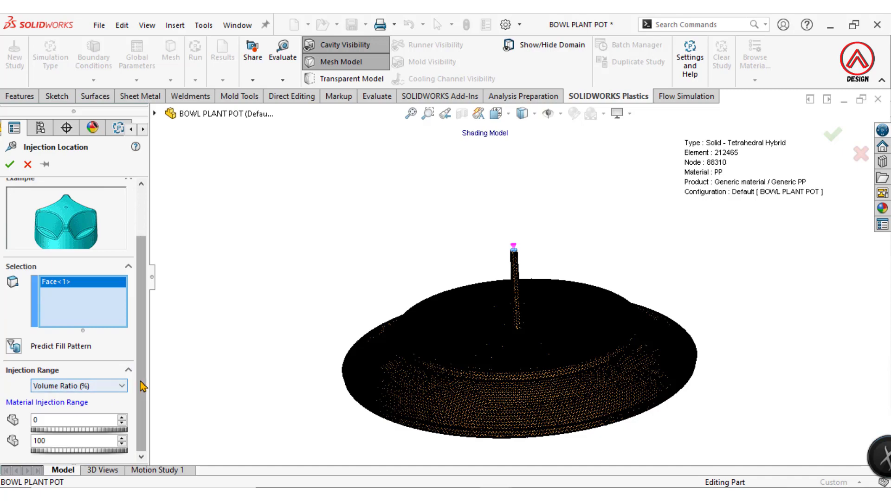
{"action": "scroll", "coordinate": [129, 385], "scroll_direction": "up", "scroll_amount": 2}
{"action": "middle_click_drag", "start_coordinate": [439, 219], "coordinate": [581, 332]}
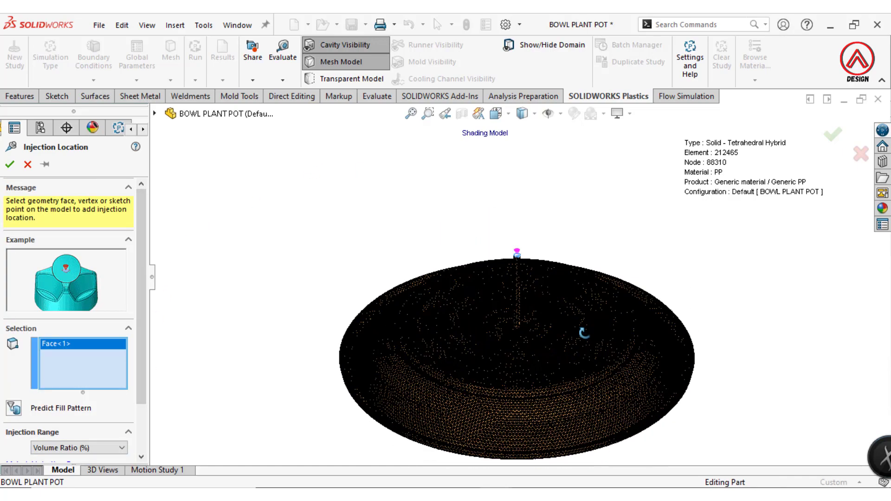
{"action": "left_click", "coordinate": [329, 69]}
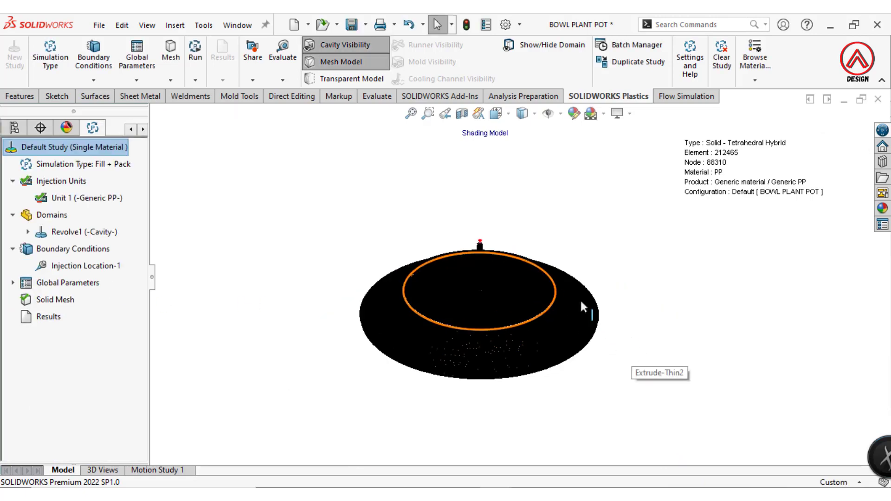
Step: Add Clamp Force-1 with the Top Plane as the clamp force direction
{"action": "left_click", "coordinate": [66, 254]}
{"action": "right_click", "coordinate": [66, 254]}
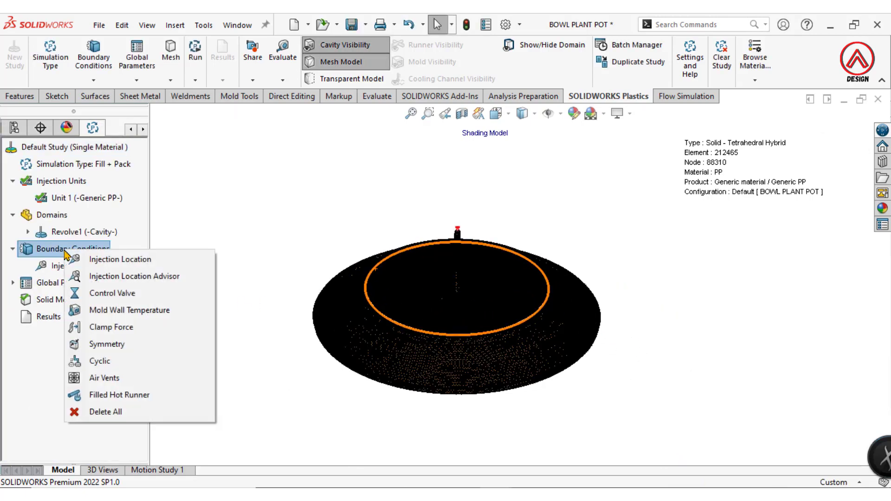
{"action": "left_click", "coordinate": [100, 327]}
{"action": "middle_click_drag", "start_coordinate": [423, 260], "coordinate": [423, 272]}
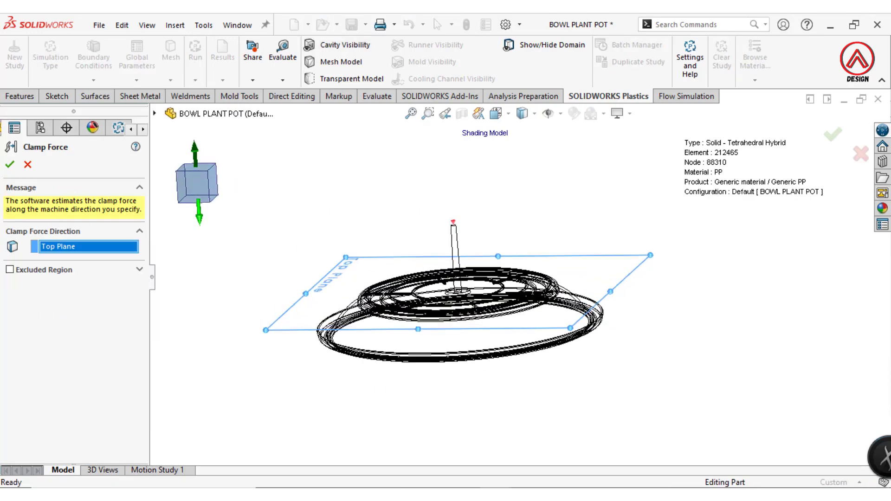
{"action": "left_click", "coordinate": [10, 166]}
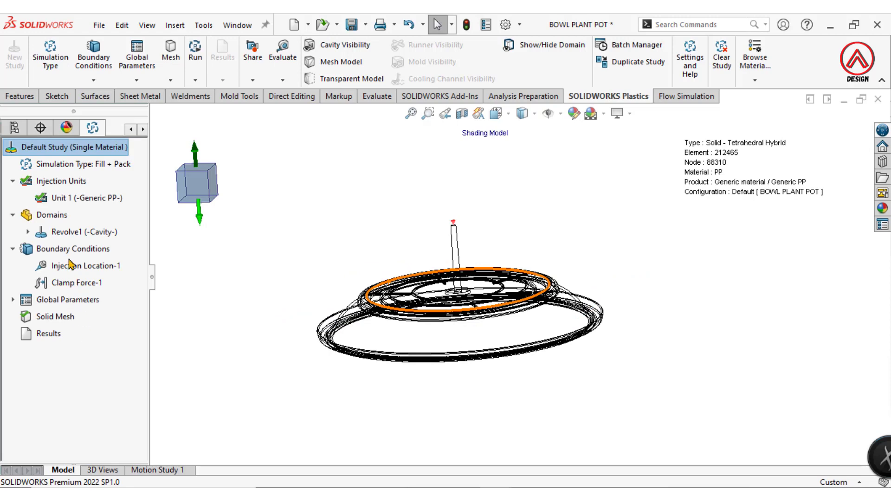
{"action": "right_click", "coordinate": [72, 201]}
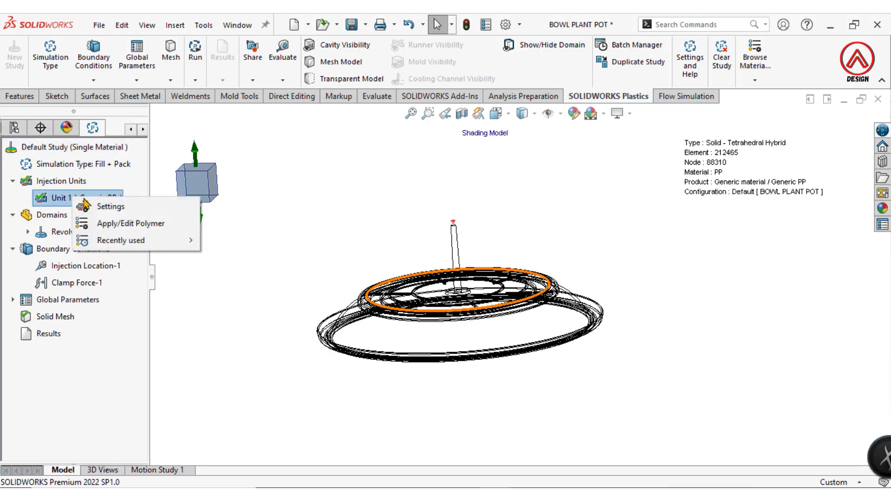
{"action": "left_click", "coordinate": [100, 206]}
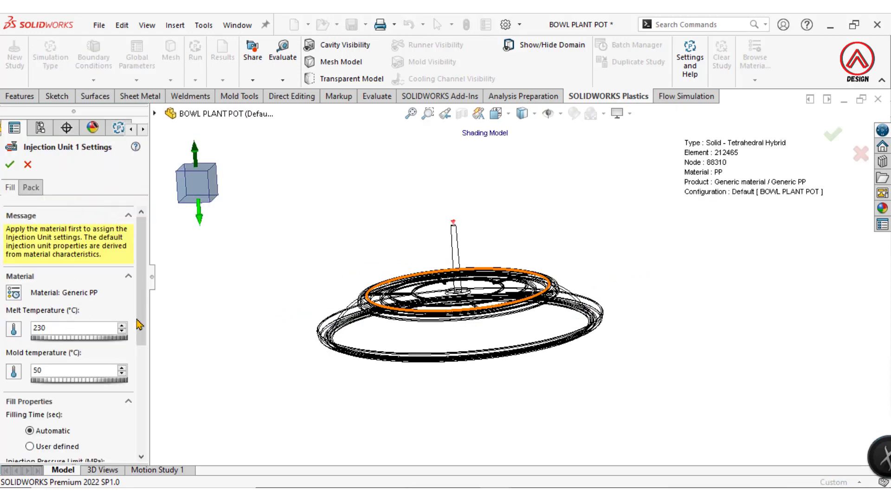
{"action": "scroll", "coordinate": [137, 335], "scroll_direction": "down", "scroll_amount": 3}
{"action": "scroll", "coordinate": [135, 354], "scroll_direction": "down", "scroll_amount": 1}
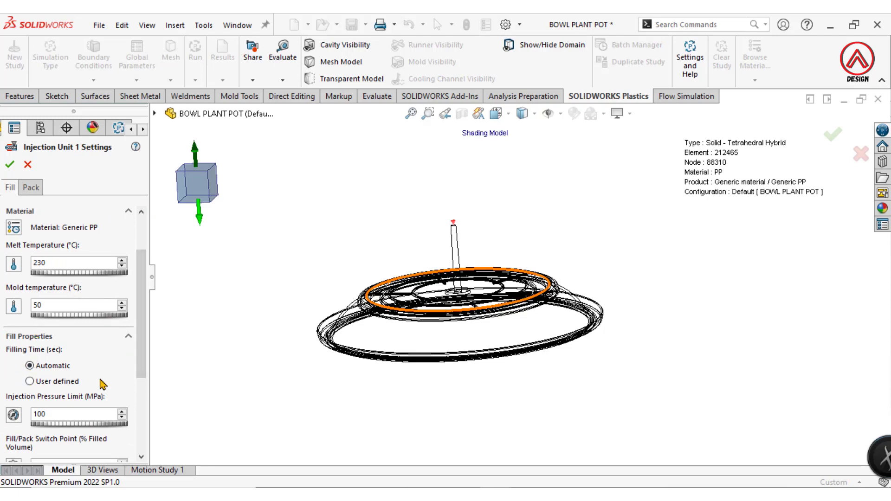
{"action": "scroll", "coordinate": [131, 441], "scroll_direction": "down", "scroll_amount": 3}
{"action": "scroll", "coordinate": [129, 451], "scroll_direction": "up", "scroll_amount": 5}
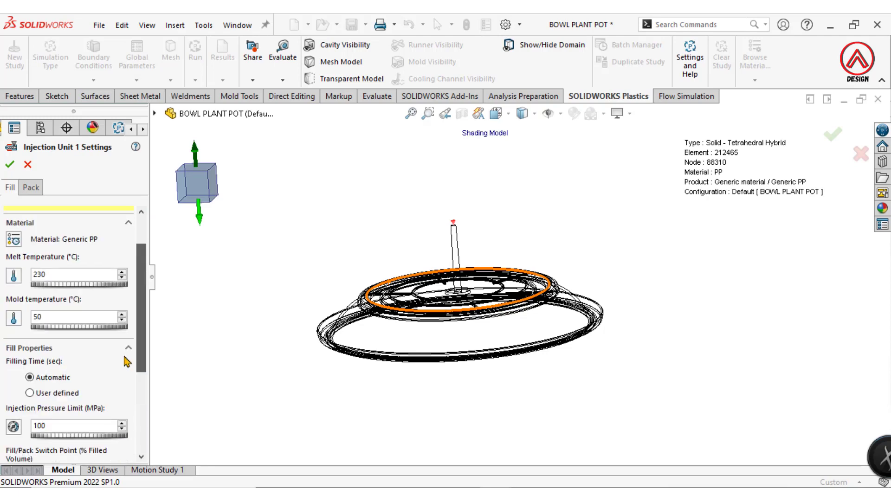
{"action": "left_click", "coordinate": [9, 165]}
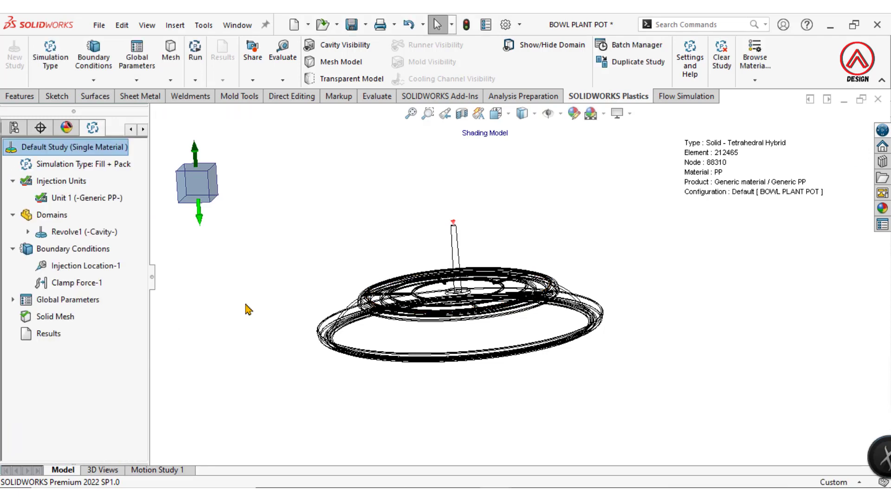
{"action": "mouse_move", "coordinate": [543, 236]}
{"action": "middle_mouse_down"}
{"action": "mouse_move", "coordinate": [552, 236]}
{"action": "mouse_move", "coordinate": [554, 256]}
{"action": "middle_mouse_up"}
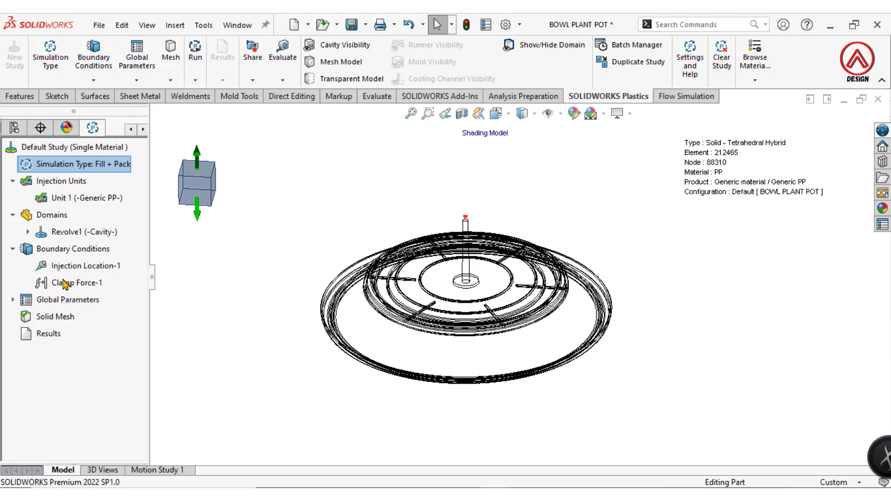
Step: Run the Fill + Pack analysis, with the Analysis Manager window moved aside, until results load
{"action": "right_click", "coordinate": [60, 252]}
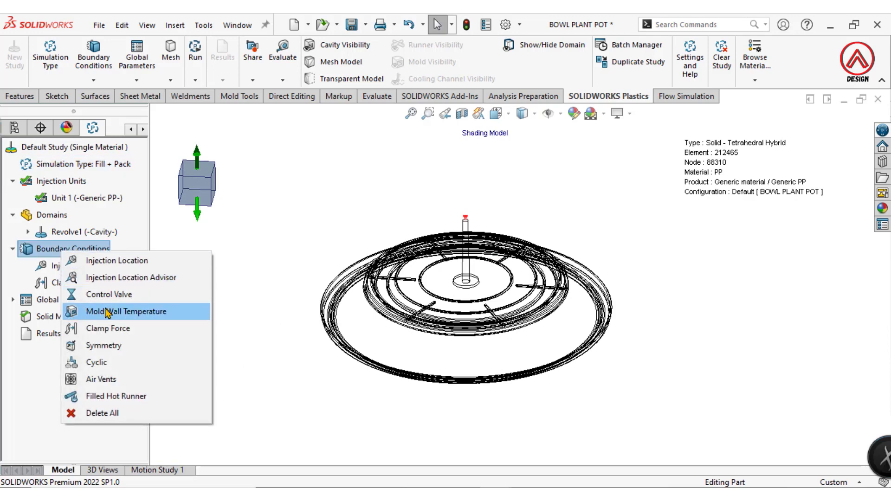
{"action": "left_click", "coordinate": [254, 347]}
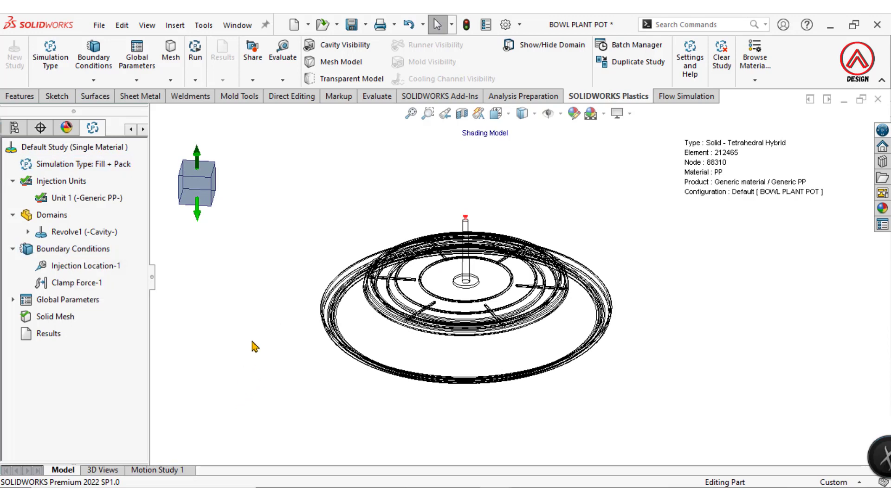
{"action": "left_click", "coordinate": [172, 81]}
{"action": "left_click", "coordinate": [195, 80]}
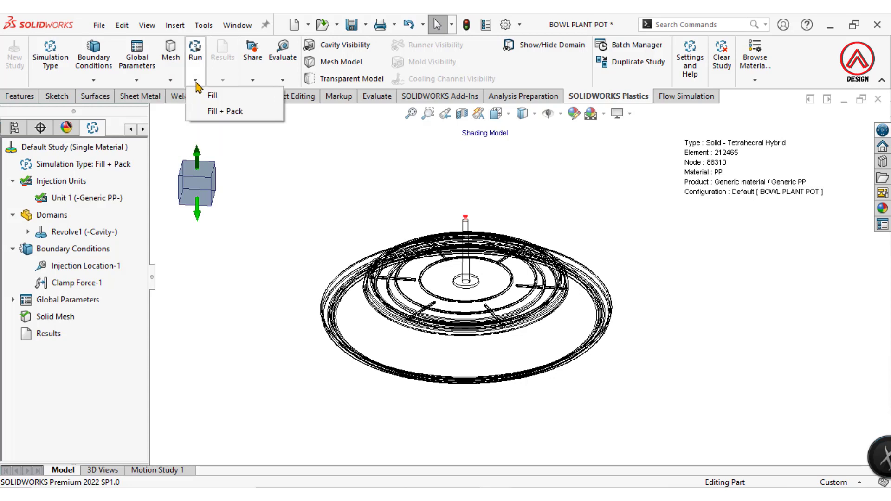
{"action": "left_click", "coordinate": [216, 120]}
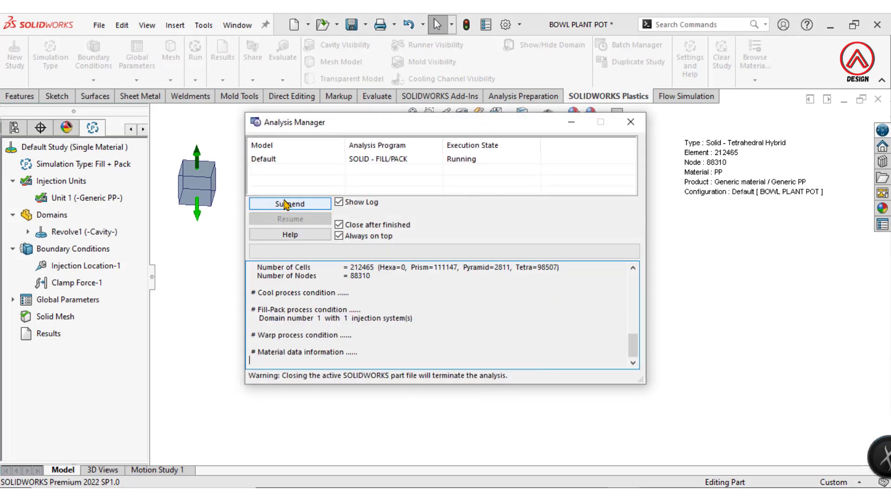
{"action": "mouse_move", "coordinate": [399, 127]}
{"action": "left_mouse_down"}
{"action": "mouse_move", "coordinate": [686, 220]}
{"action": "mouse_move", "coordinate": [676, 205]}
{"action": "left_mouse_up"}
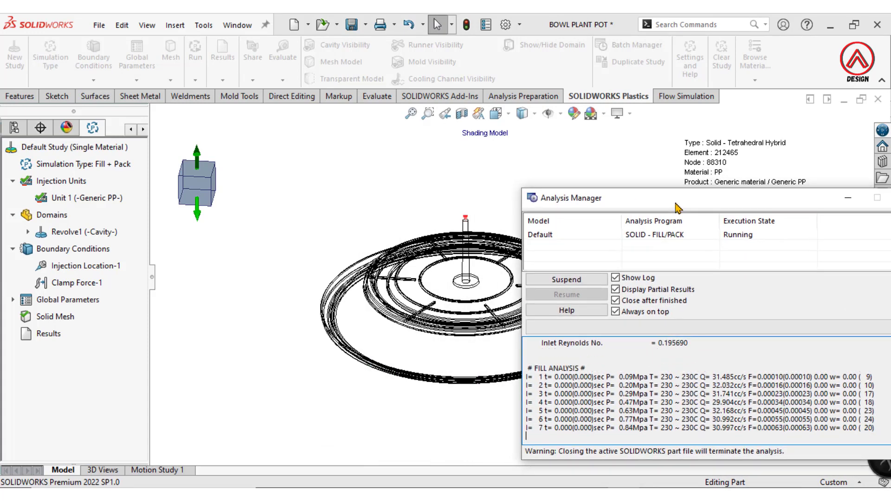
{"action": "left_click_drag", "start_coordinate": [676, 203], "coordinate": [616, 199]}
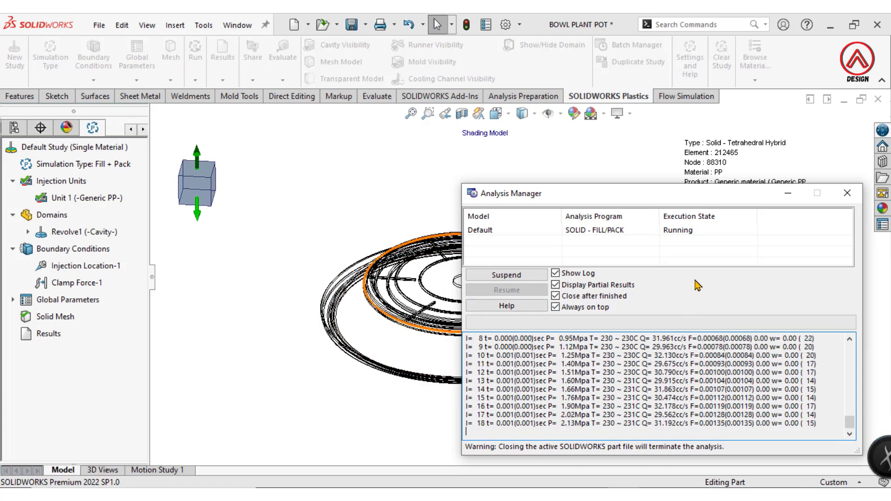
{"action": "left_click_drag", "start_coordinate": [714, 204], "coordinate": [747, 218]}
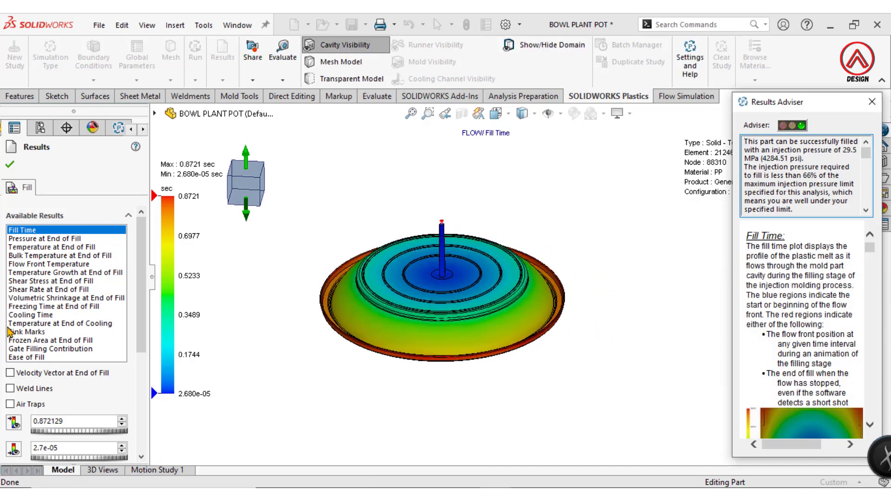
{"action": "mouse_move", "coordinate": [471, 334]}
{"action": "middle_mouse_down"}
{"action": "mouse_move", "coordinate": [430, 165]}
{"action": "mouse_move", "coordinate": [308, 364]}
{"action": "middle_mouse_up"}
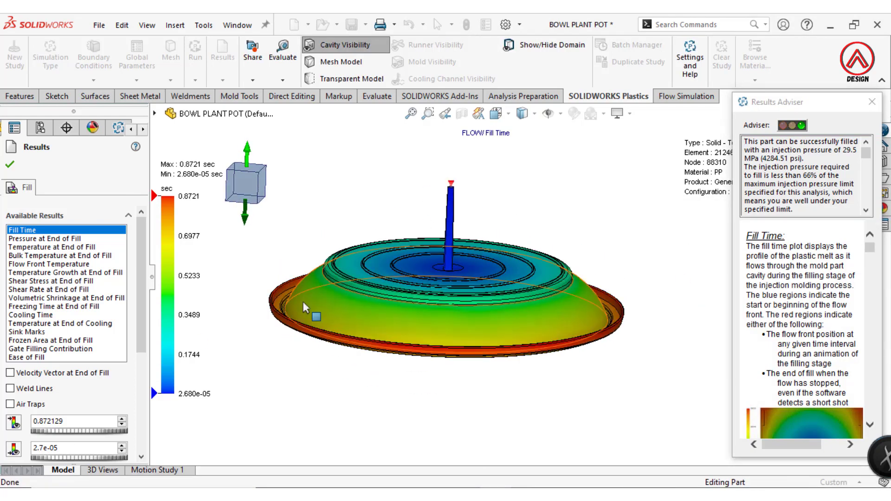
{"action": "scroll", "coordinate": [133, 408], "scroll_direction": "down", "scroll_amount": 5}
{"action": "scroll", "coordinate": [133, 408], "scroll_direction": "down", "scroll_amount": 1}
{"action": "left_click", "coordinate": [33, 381]}
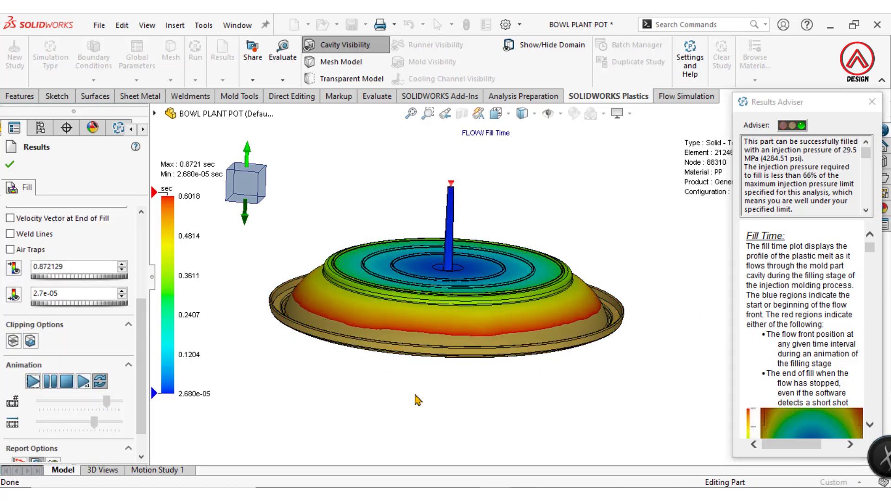
{"action": "middle_click_drag", "start_coordinate": [418, 400], "coordinate": [492, 243]}
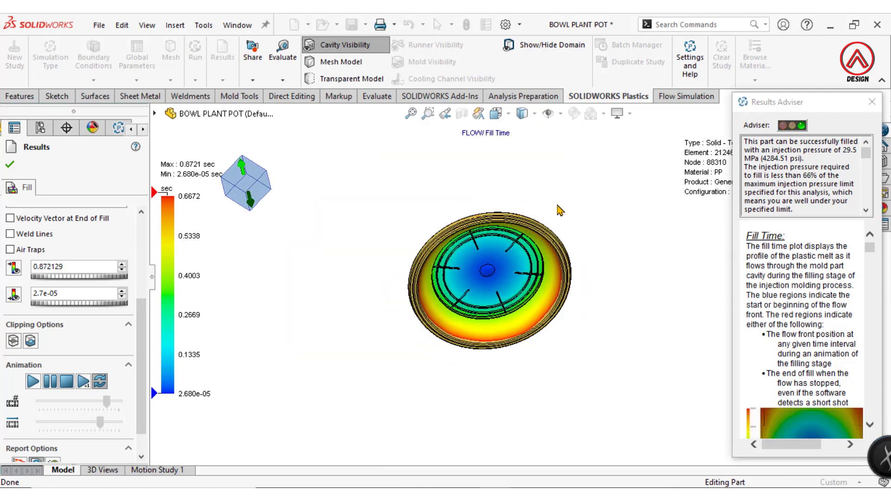
{"action": "mouse_move", "coordinate": [493, 243]}
{"action": "middle_mouse_down"}
{"action": "mouse_move", "coordinate": [544, 388]}
{"action": "mouse_move", "coordinate": [585, 247]}
{"action": "middle_mouse_up"}
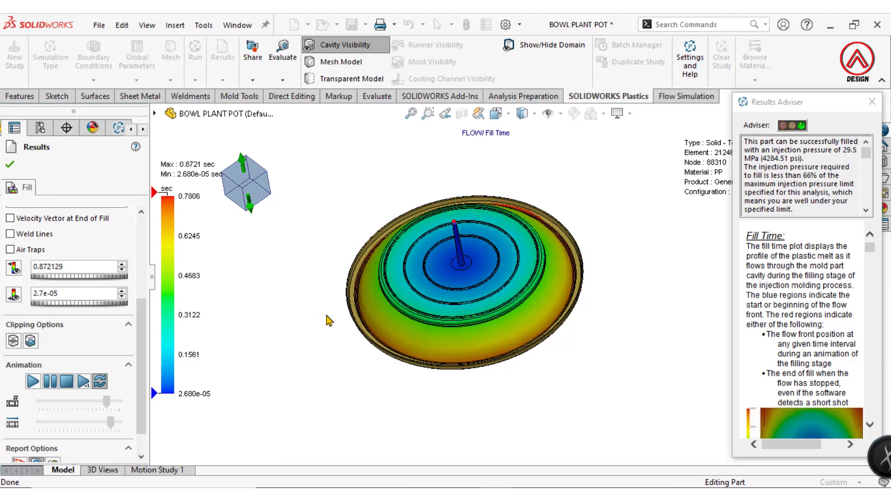
{"action": "middle_click_drag", "start_coordinate": [586, 248], "coordinate": [541, 295]}
{"action": "left_click", "coordinate": [66, 381]}
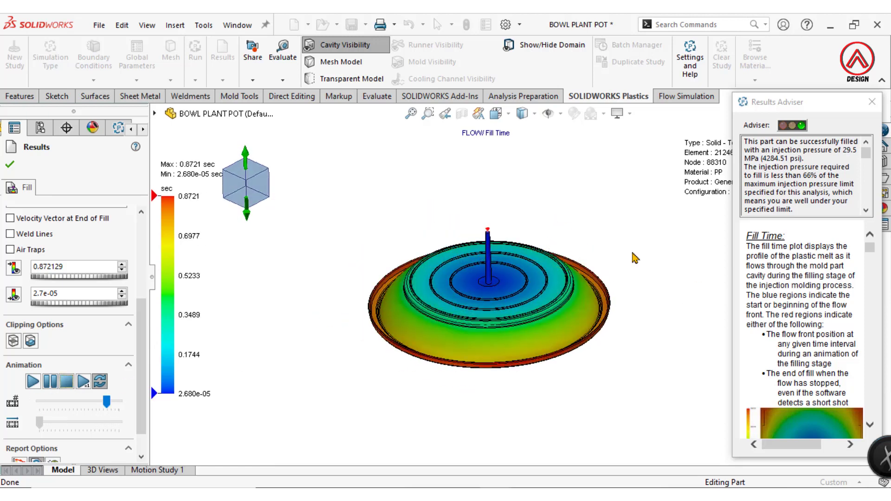
{"action": "left_click_drag", "start_coordinate": [142, 367], "coordinate": [143, 290]}
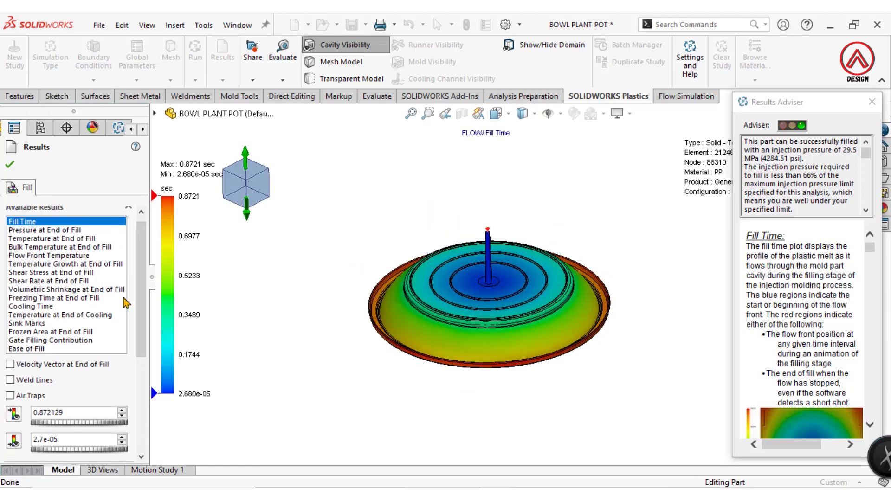
{"action": "left_click", "coordinate": [40, 324]}
{"action": "mouse_move", "coordinate": [533, 297]}
{"action": "middle_mouse_down"}
{"action": "mouse_move", "coordinate": [459, 325]}
{"action": "mouse_move", "coordinate": [464, 297]}
{"action": "middle_mouse_up"}
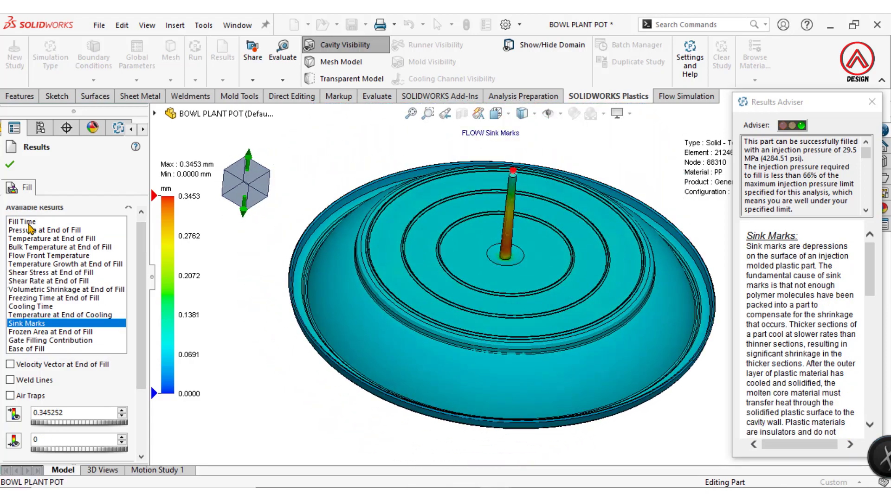
{"action": "left_click", "coordinate": [29, 222]}
{"action": "scroll", "coordinate": [555, 276], "scroll_direction": "up", "scroll_amount": 3}
{"action": "mouse_move", "coordinate": [554, 276]}
{"action": "middle_mouse_down"}
{"action": "mouse_move", "coordinate": [542, 347]}
{"action": "mouse_move", "coordinate": [567, 368]}
{"action": "middle_mouse_up"}
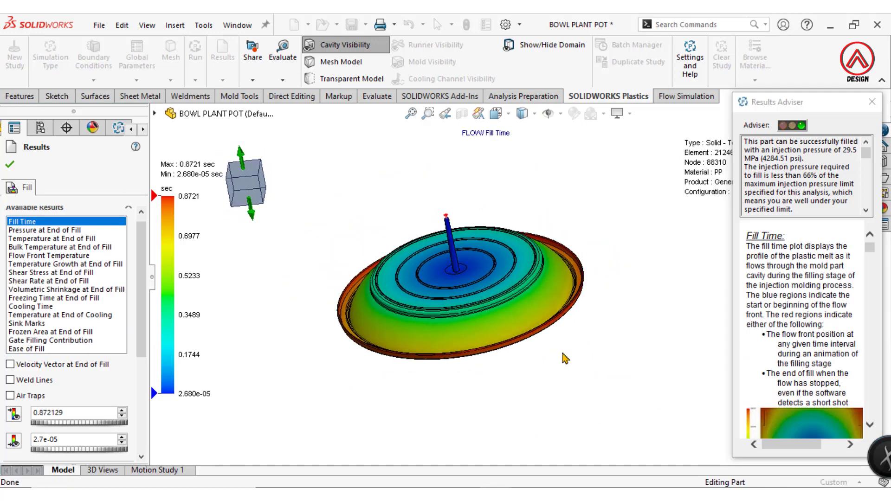